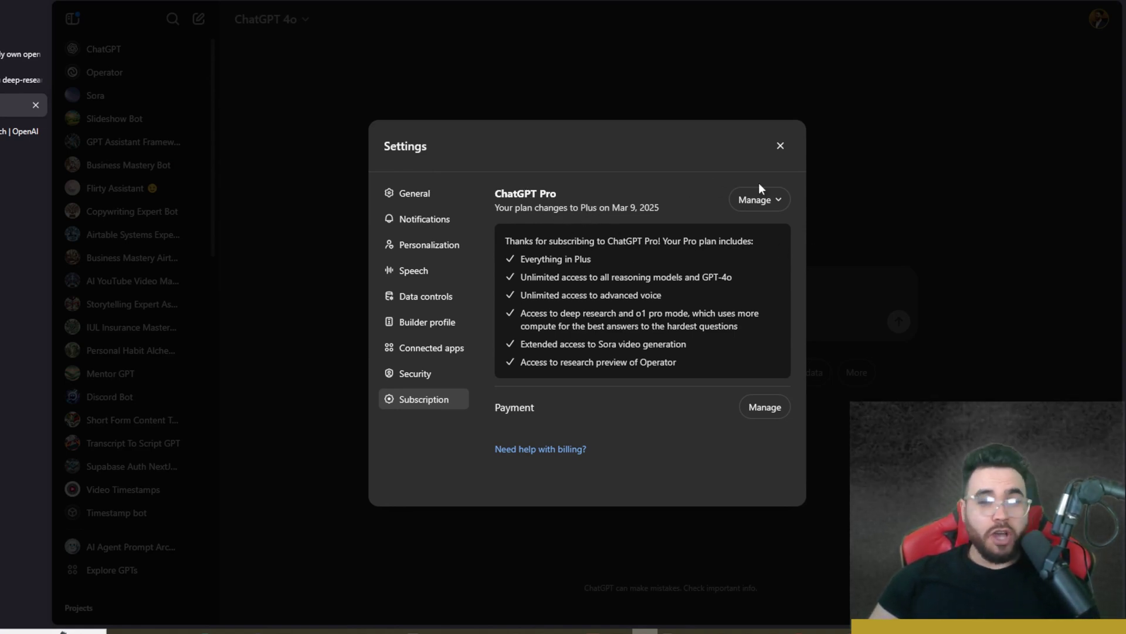
Close ChatGPT's subscription settings, check the model list, and switch to OpenAI's deep research announcement
click(781, 146)
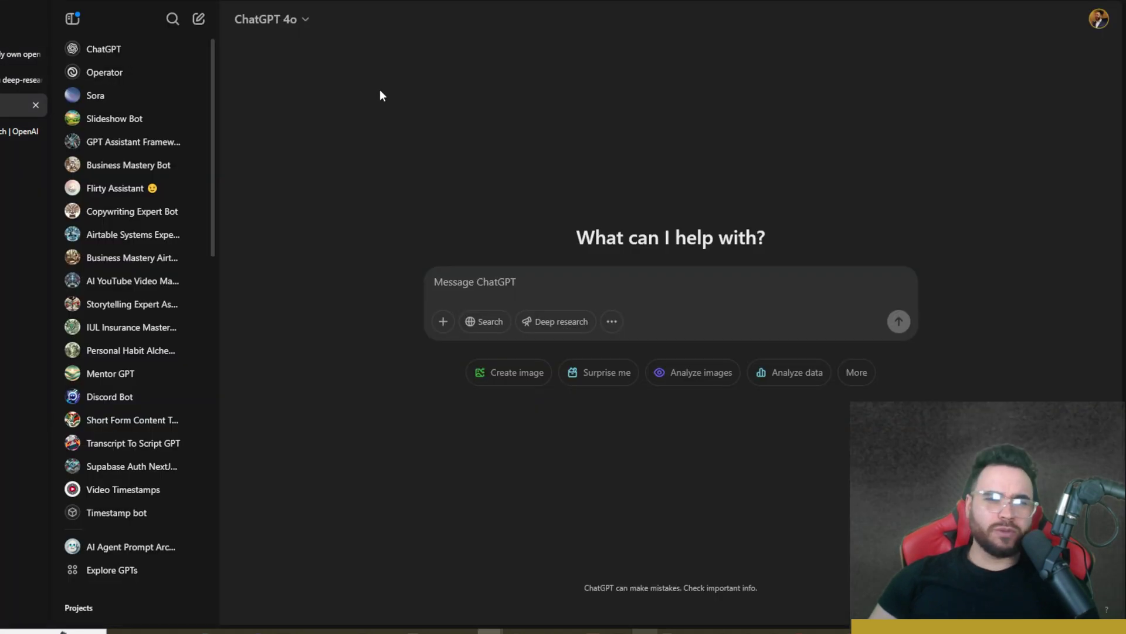
click(270, 19)
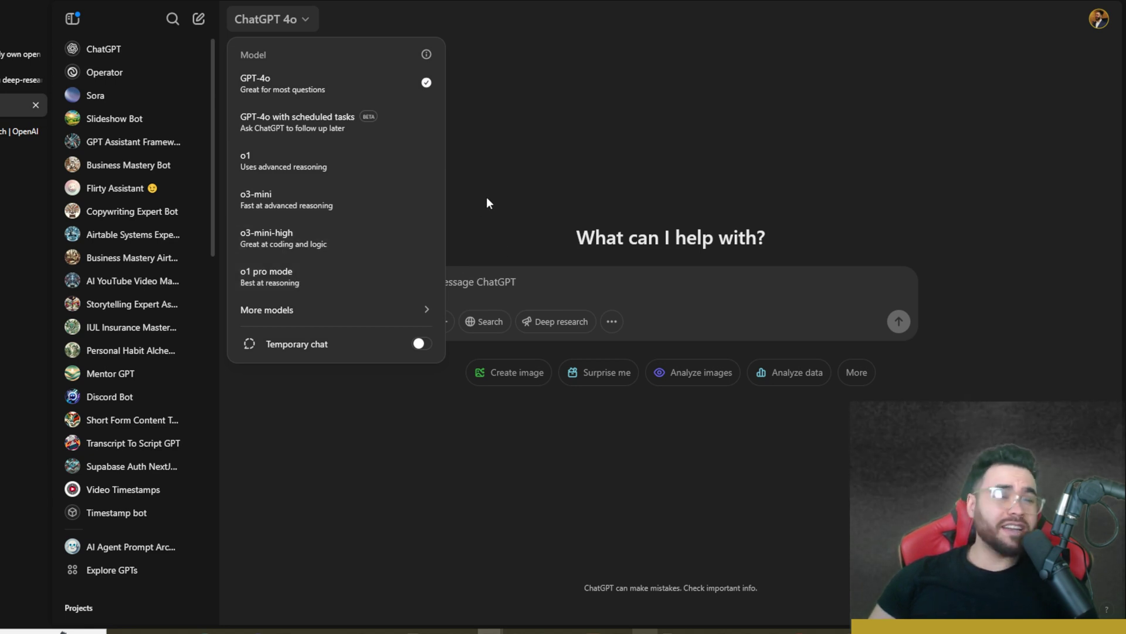
click(20, 131)
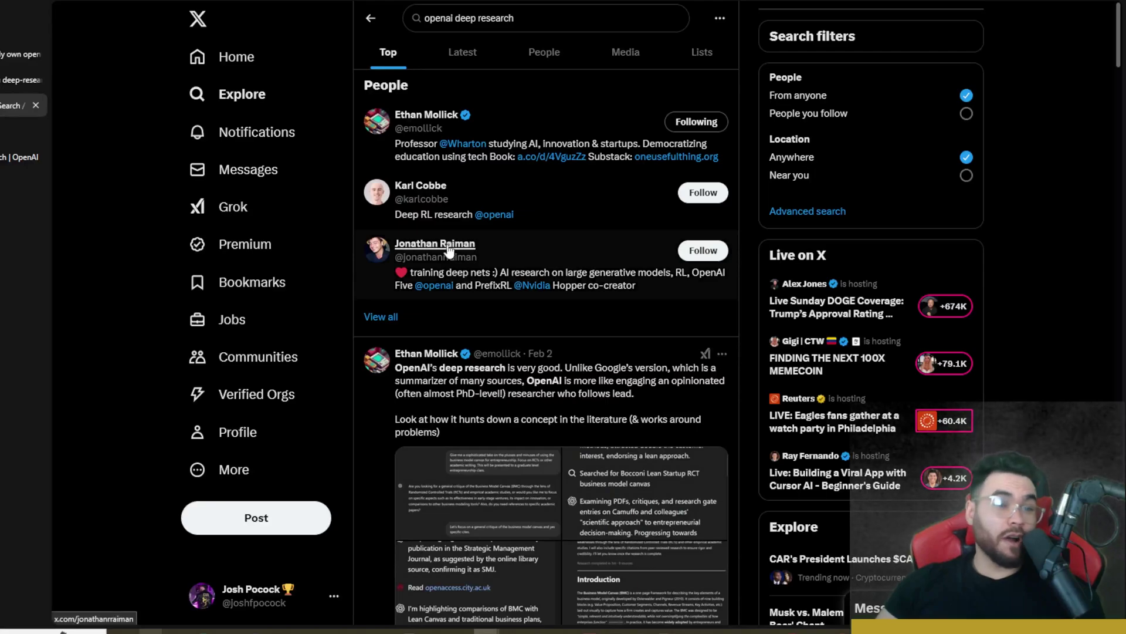
Scroll through the X search results for 'openai deep research'
mouse_move(443, 253)
scroll(443, 253, down, 15)
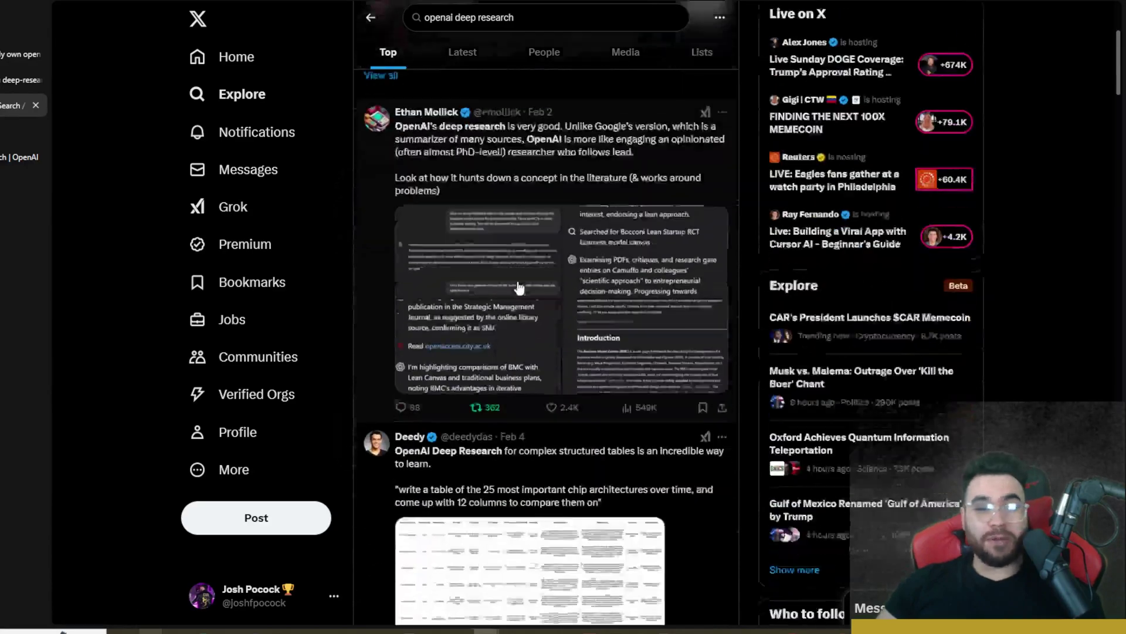
scroll(502, 295, down, 9)
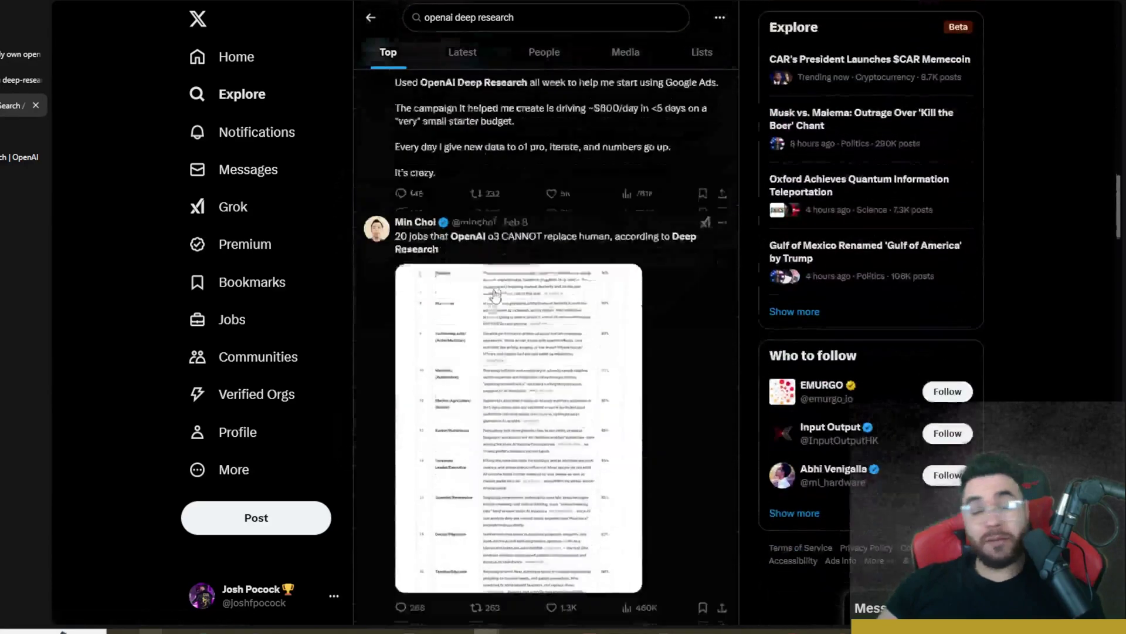
scroll(487, 299, up, 4)
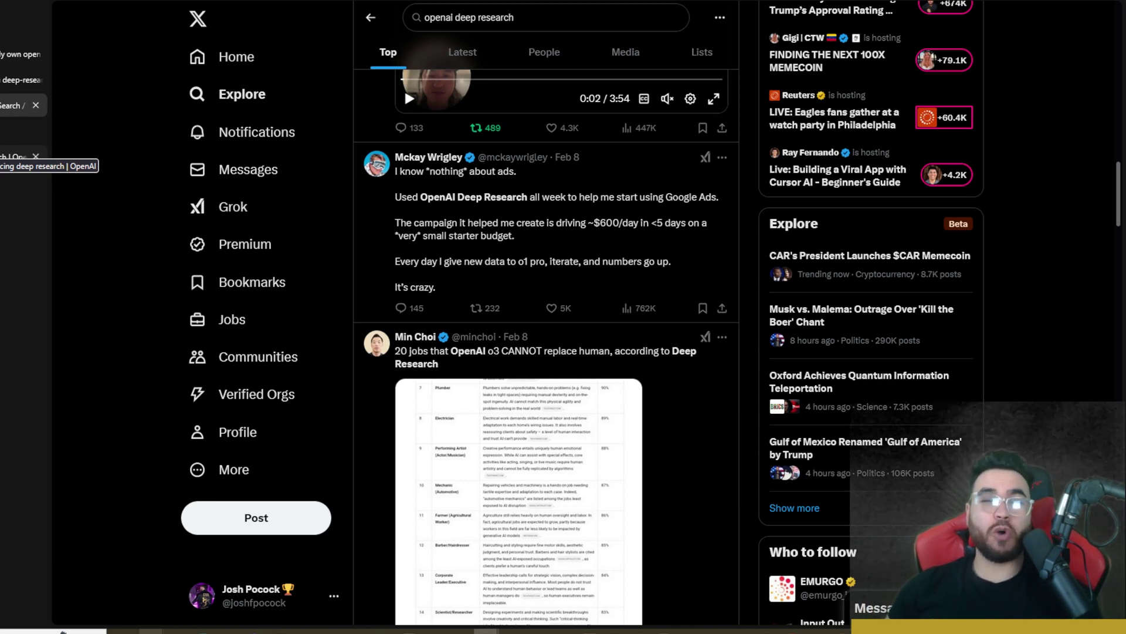
click(586, 117)
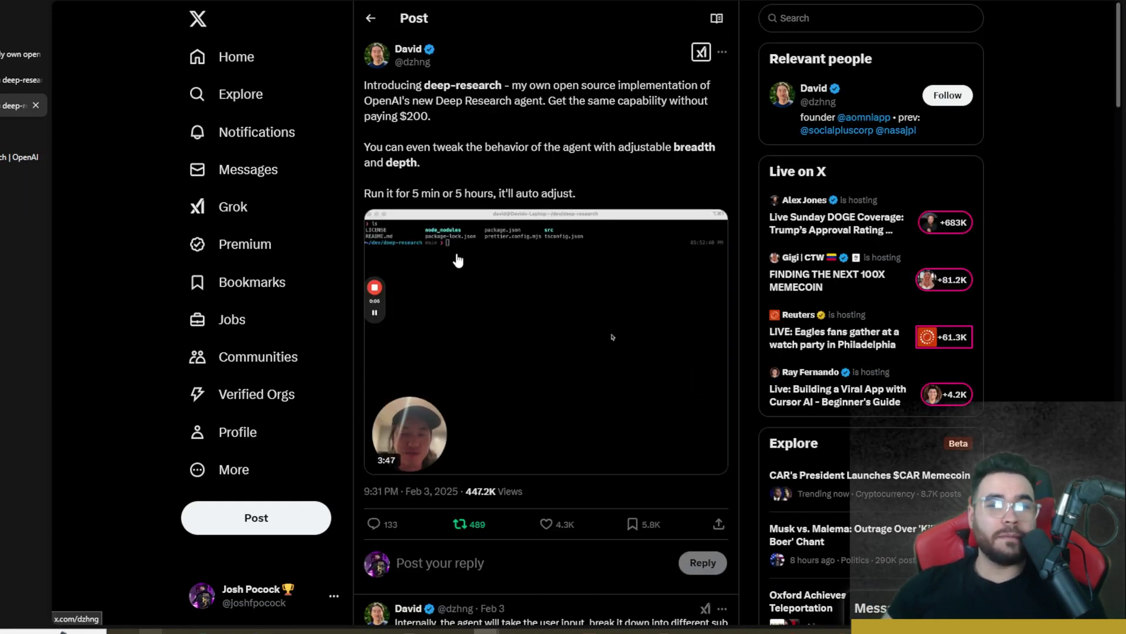
mouse_move(402, 54)
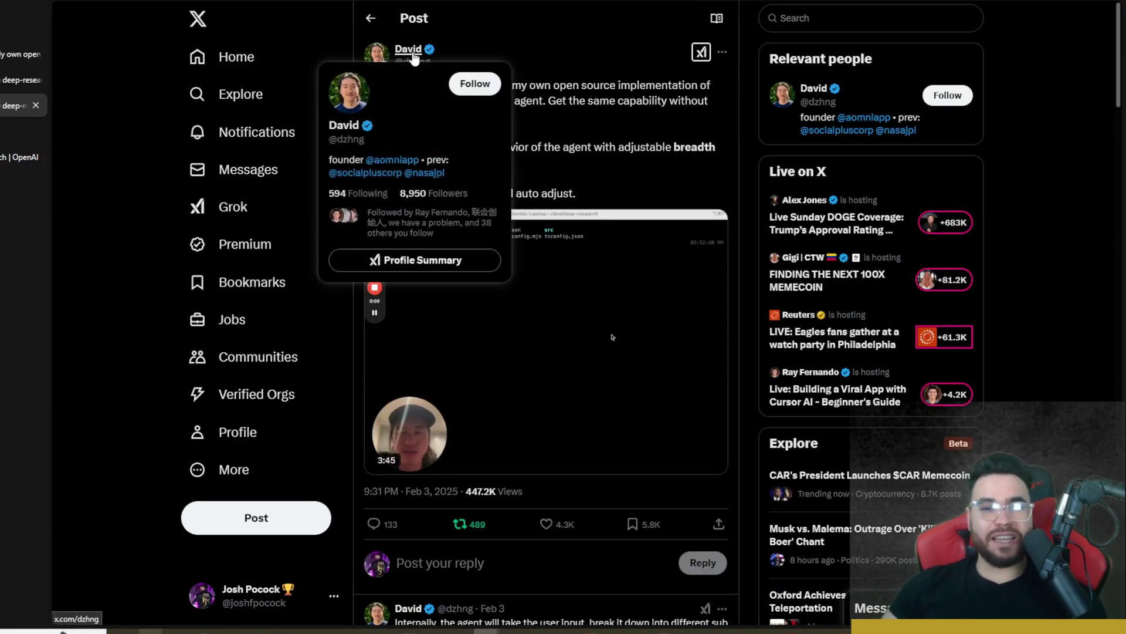
drag(415, 85, 485, 85)
click(580, 89)
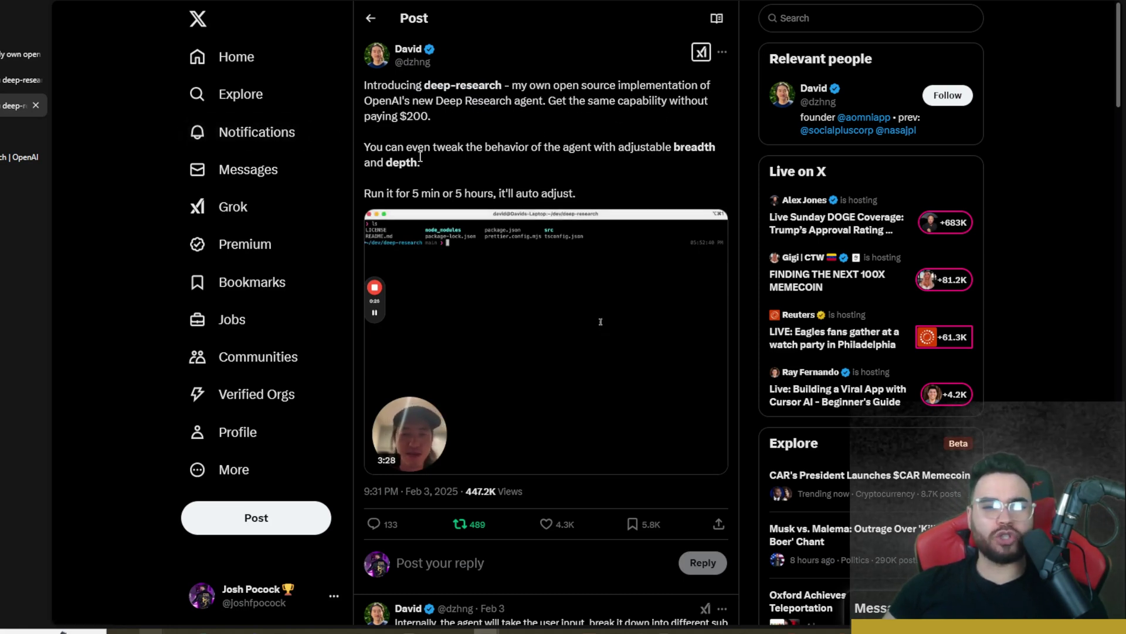
scroll(399, 141, down, 1)
scroll(458, 153, up, 1)
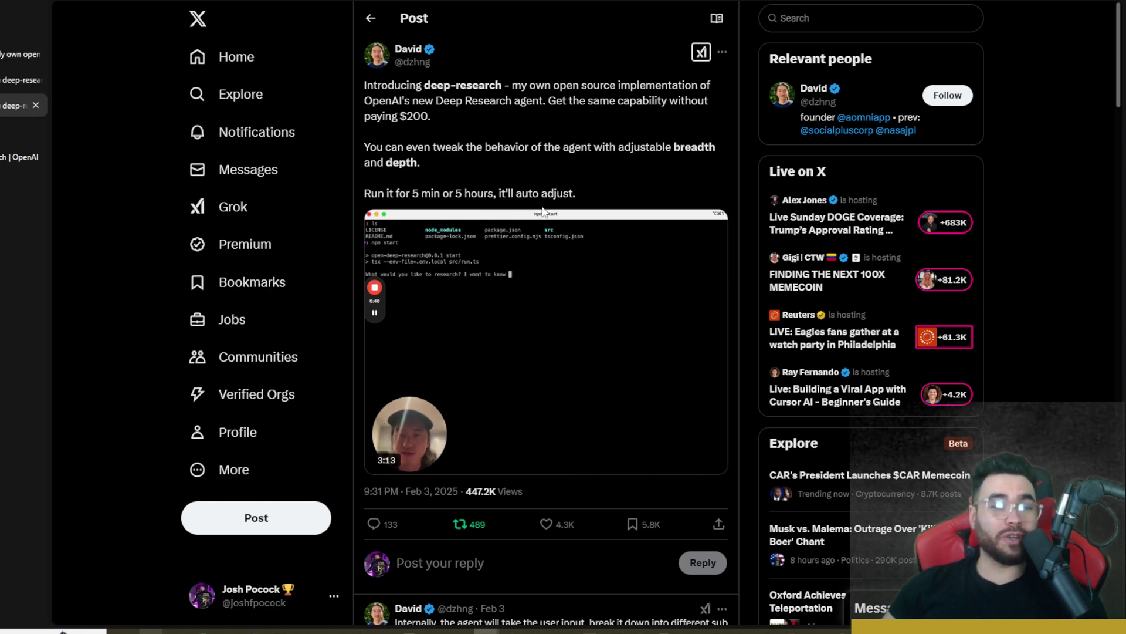
drag(394, 206, 473, 205)
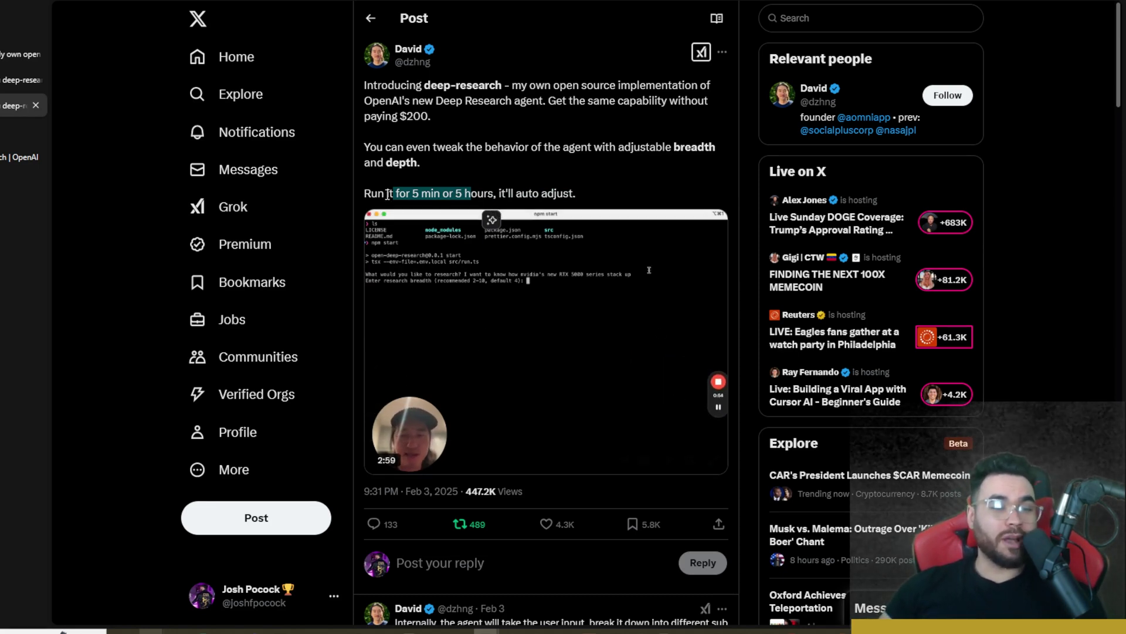
click(512, 170)
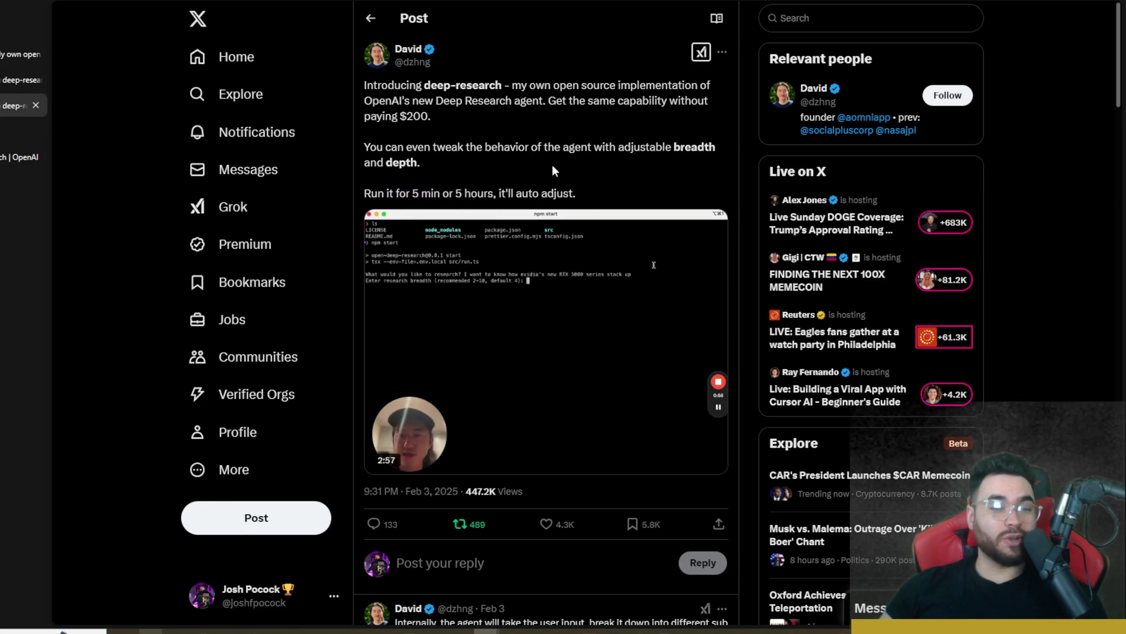
scroll(507, 208, down, 3)
scroll(557, 212, up, 1)
scroll(543, 231, down, 1)
scroll(551, 240, up, 1)
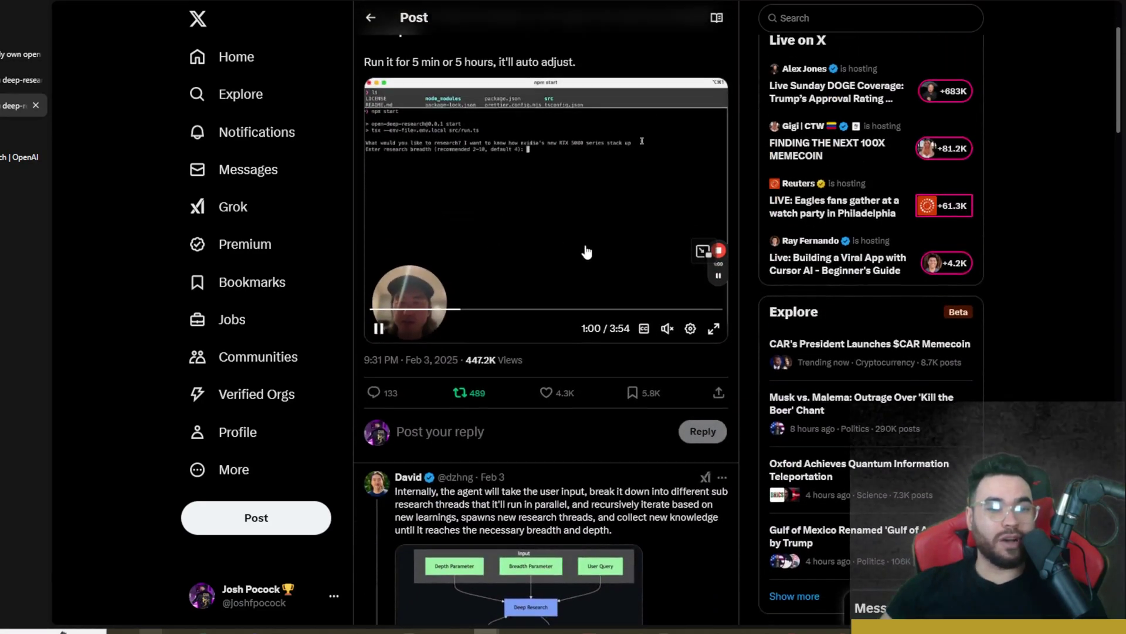
scroll(499, 293, up, 1)
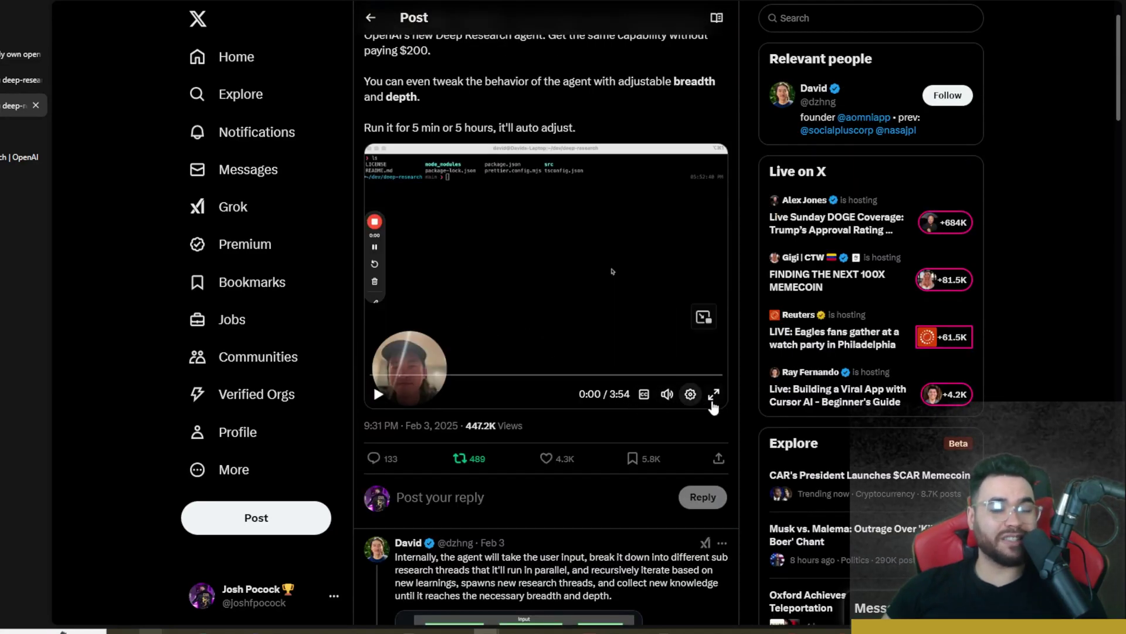
click(714, 395)
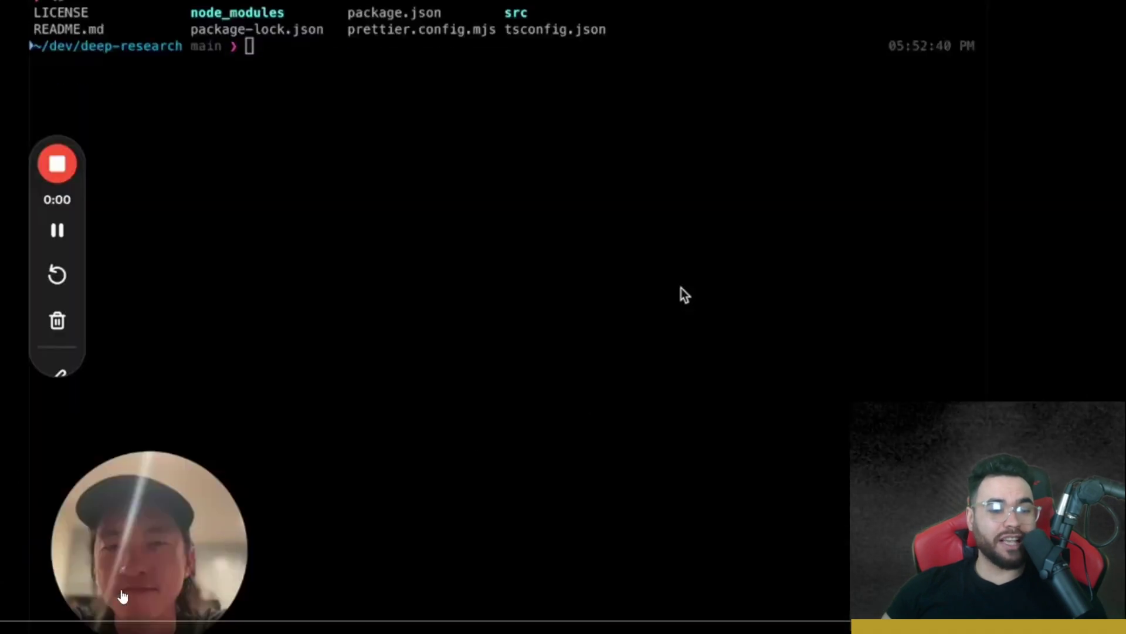
click(125, 620)
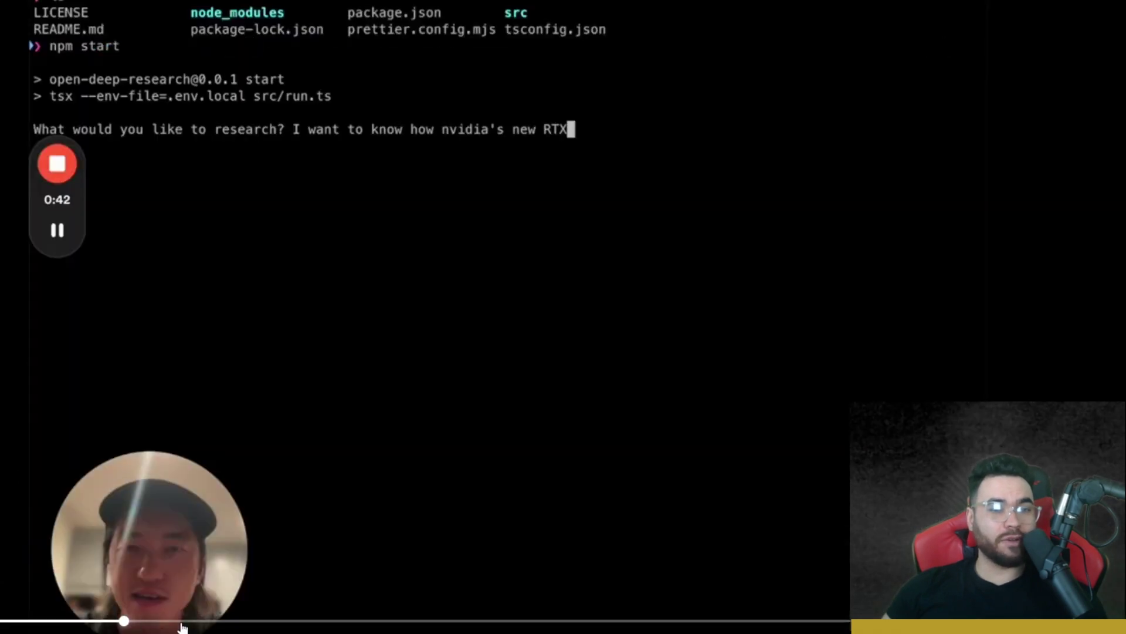
click(223, 622)
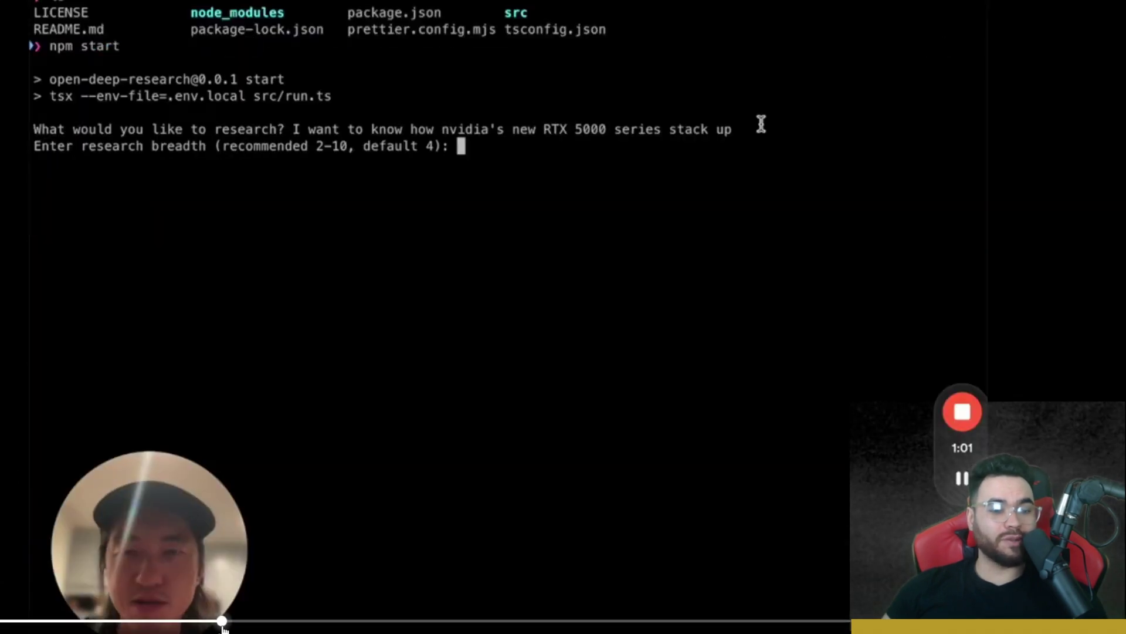
click(322, 622)
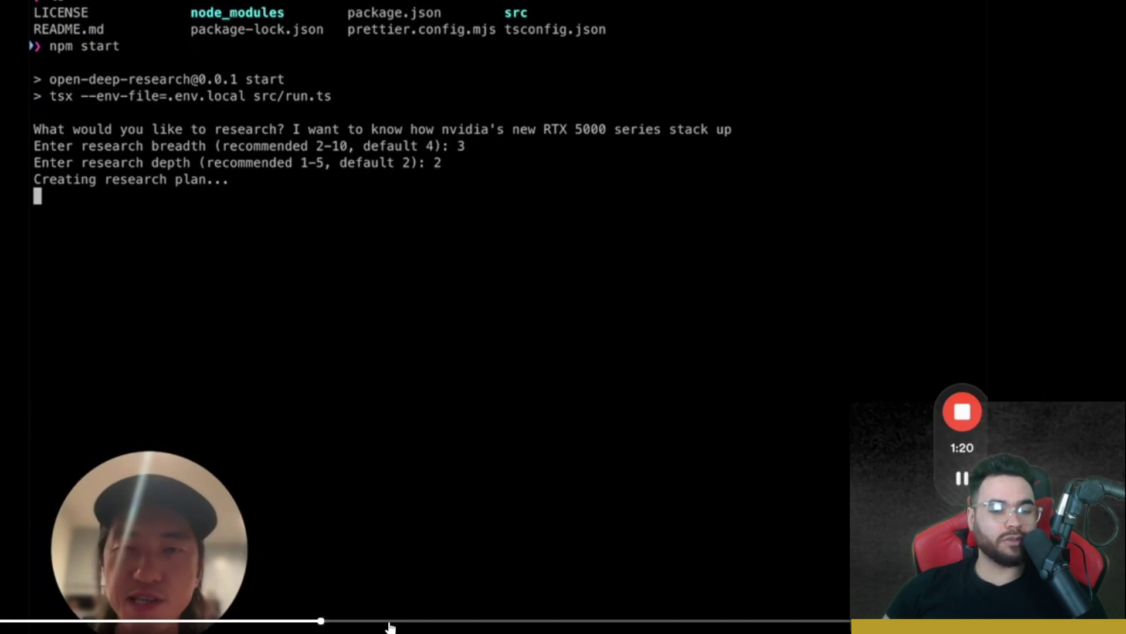
click(389, 621)
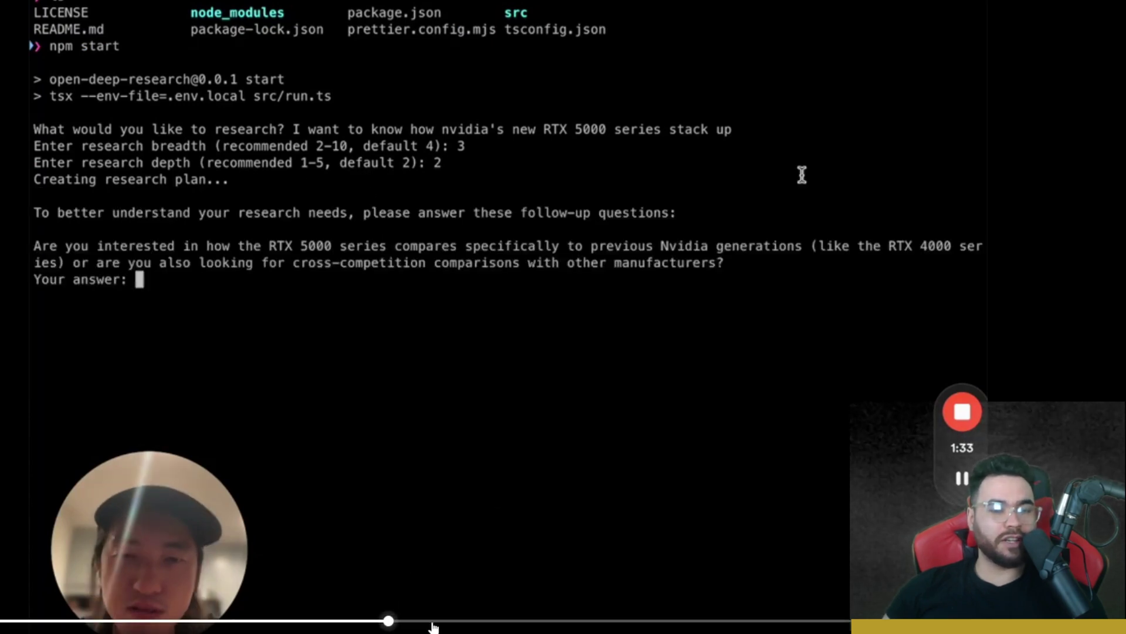
click(474, 623)
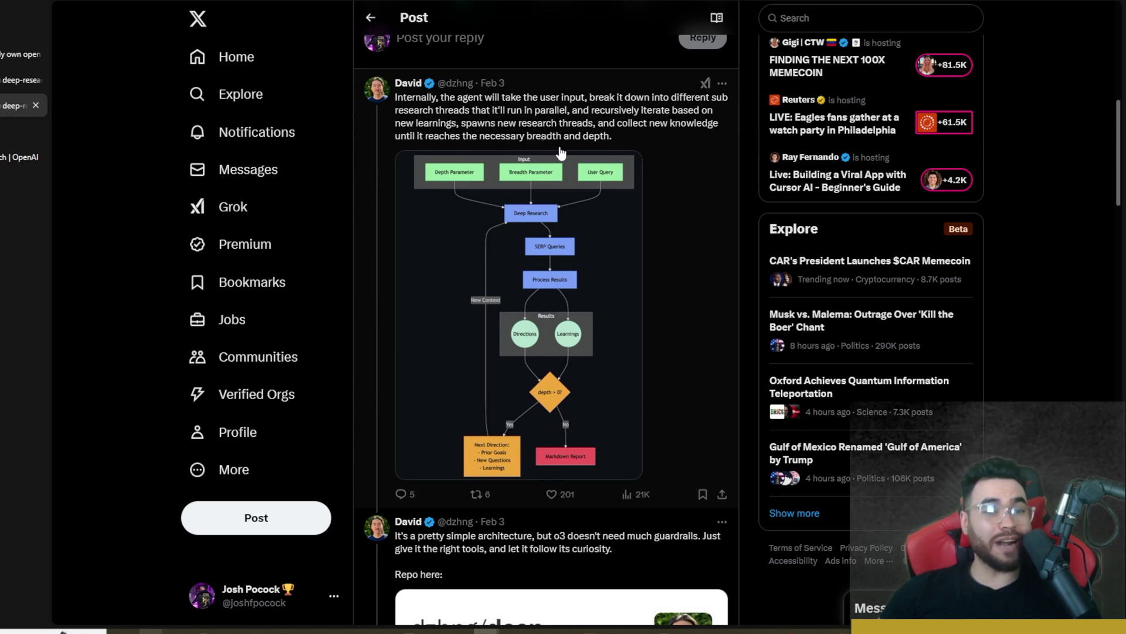
View the deep-research architecture diagram at full size, then close the viewer
click(553, 171)
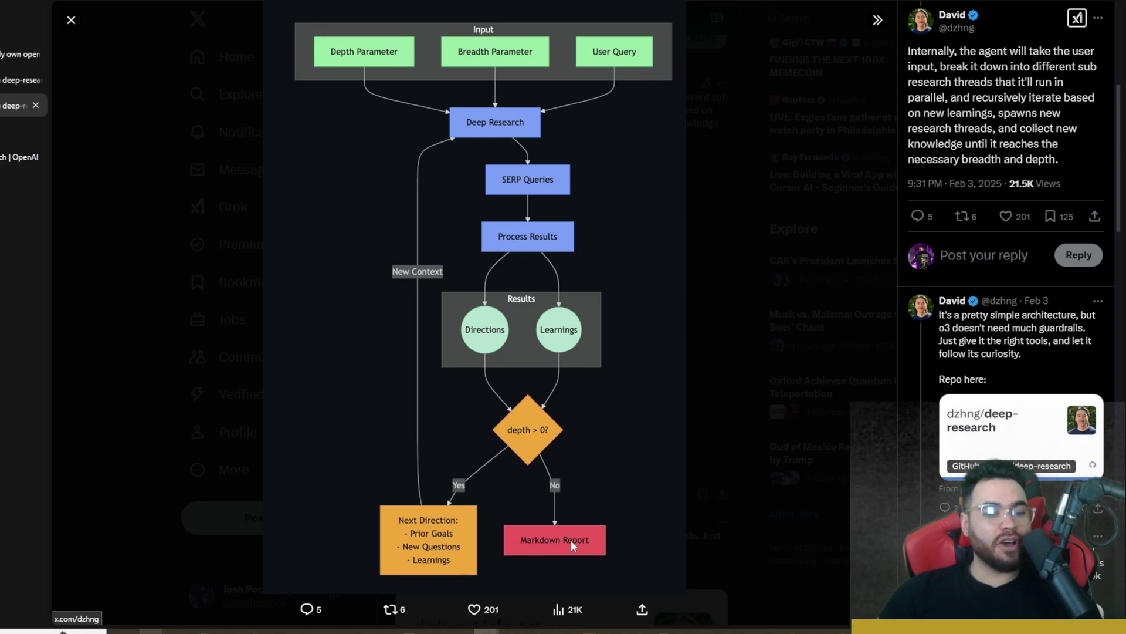
key(Escape)
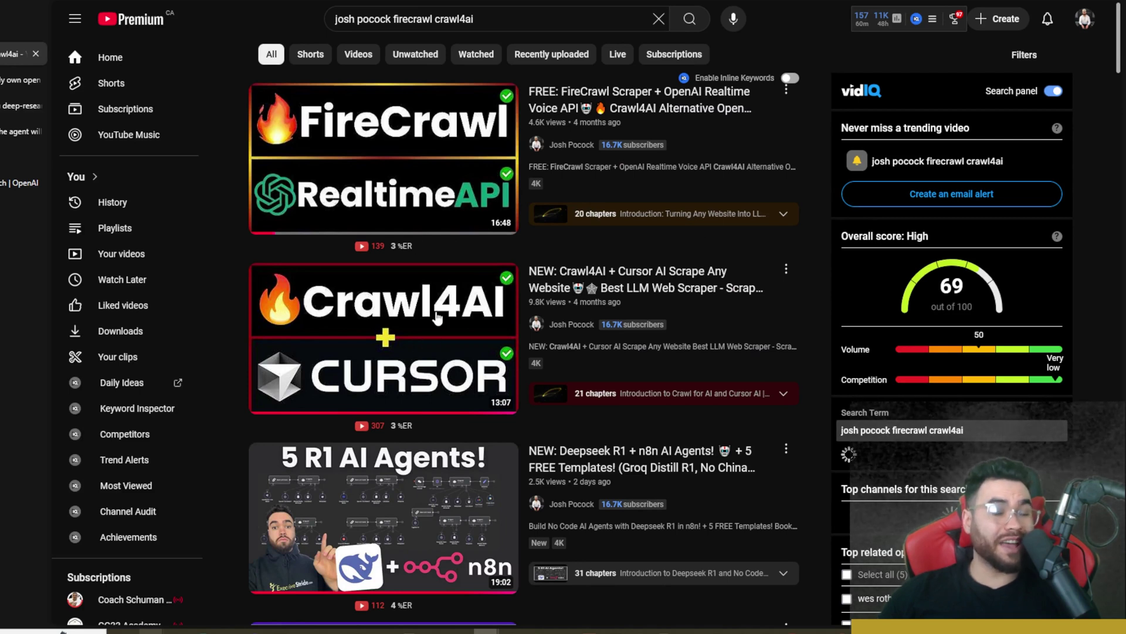
Switch from YouTube to the GitHub deep-research repository tab
mouse_move(464, 299)
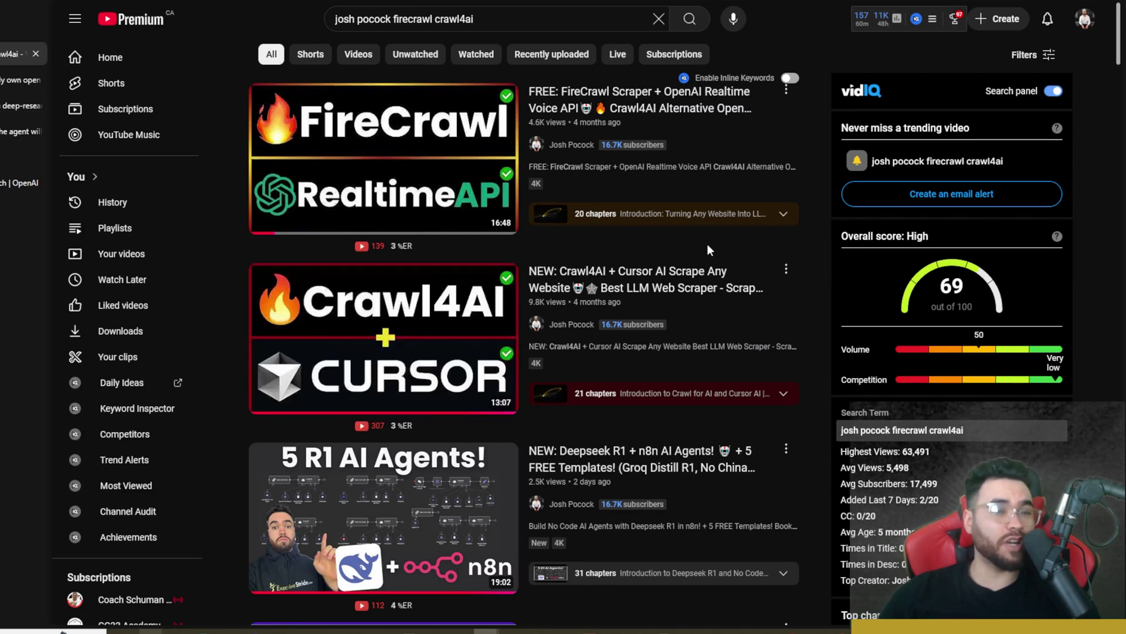
key(ctrl+Tab)
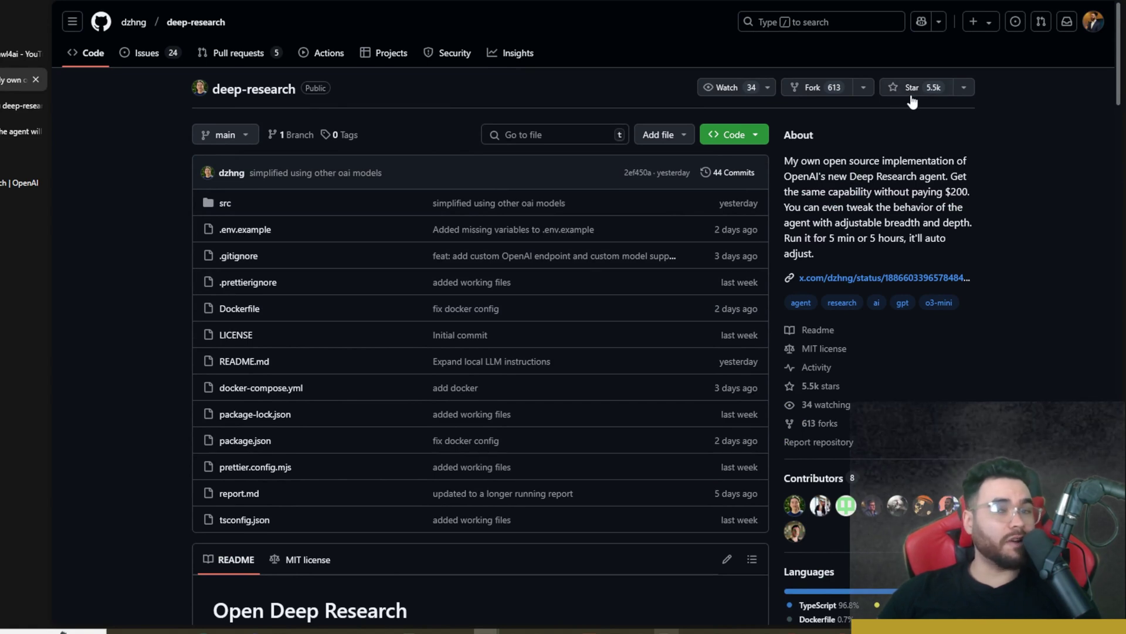
Read the README description and Features, highlighting Intelligent Query Generation and Concurrent Processing
scroll(625, 185, down, 8)
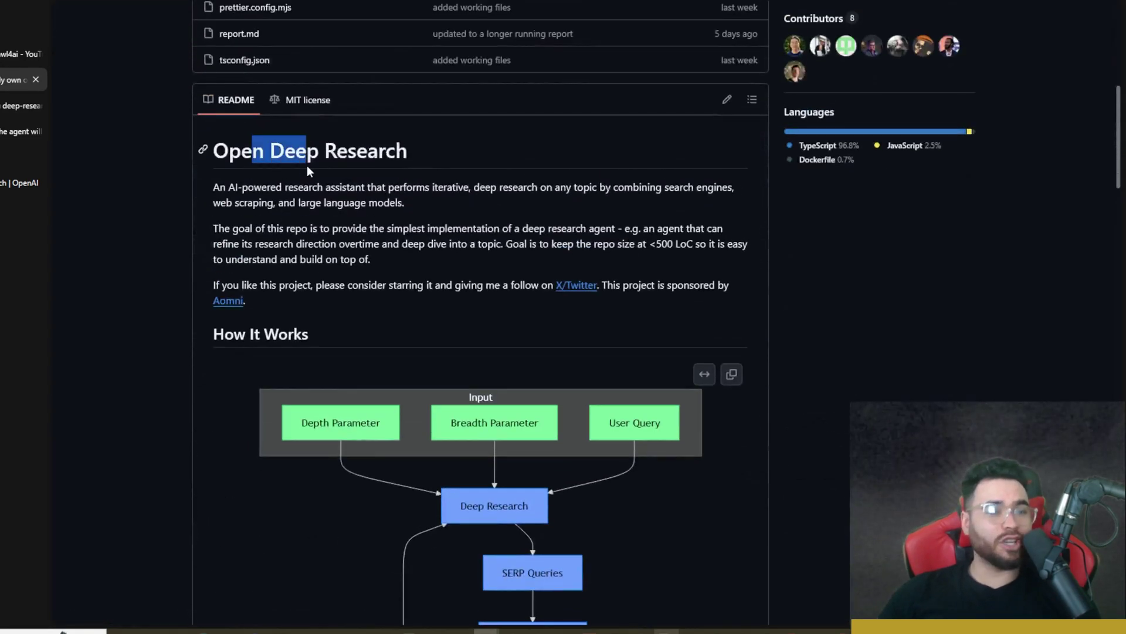
drag(271, 187, 626, 203)
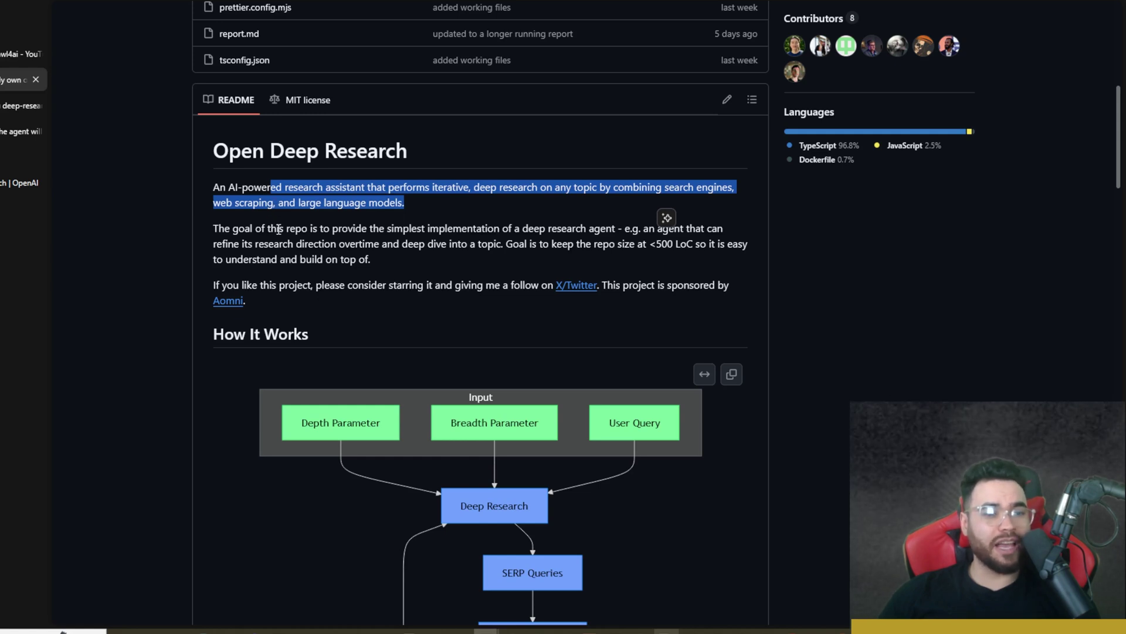
scroll(278, 229, down, 15)
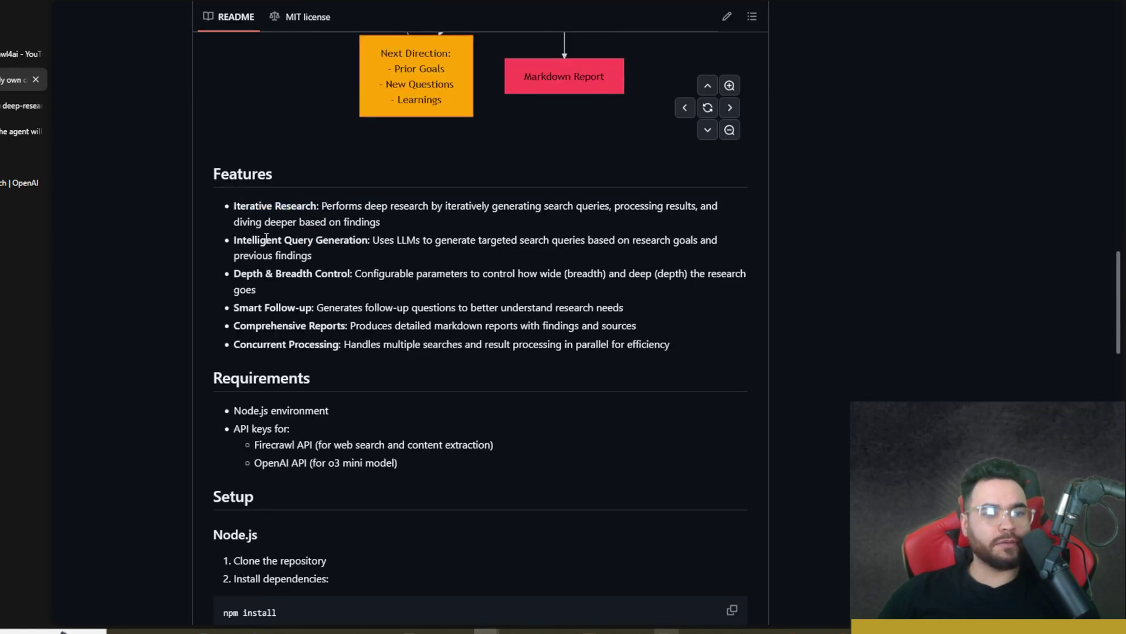
drag(256, 240, 284, 242)
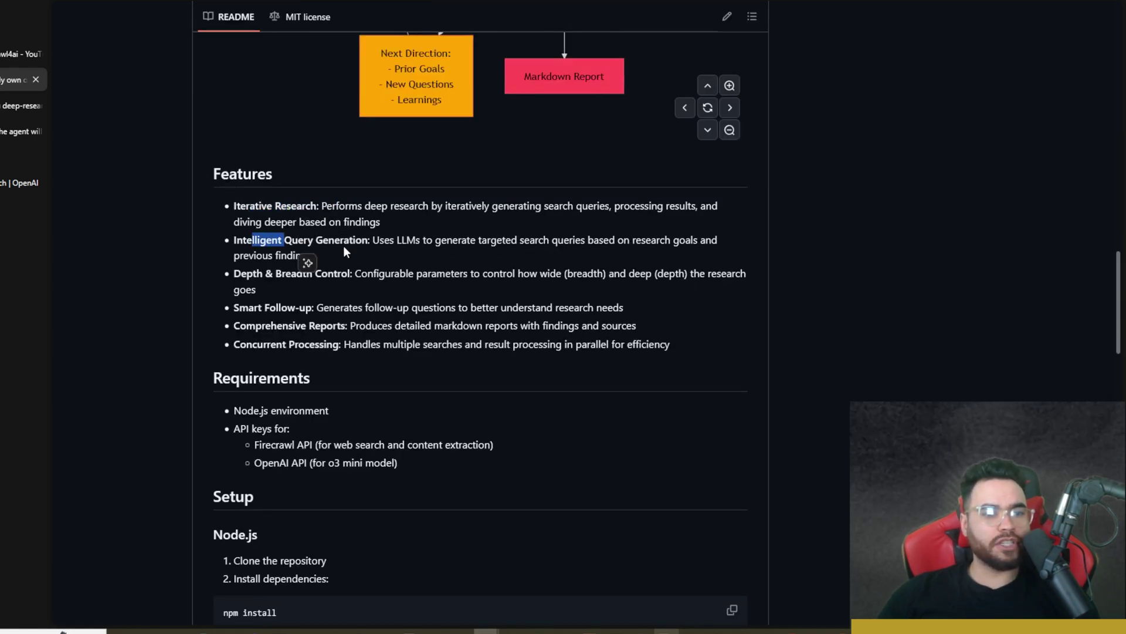
click(282, 279)
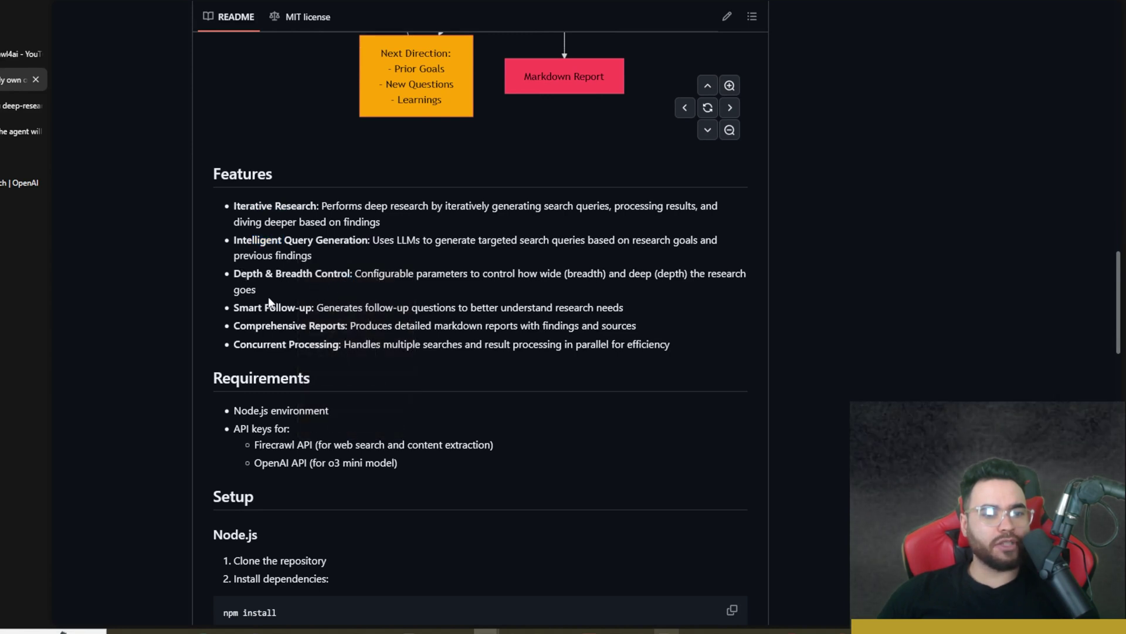
drag(270, 320, 339, 345)
click(327, 344)
click(318, 363)
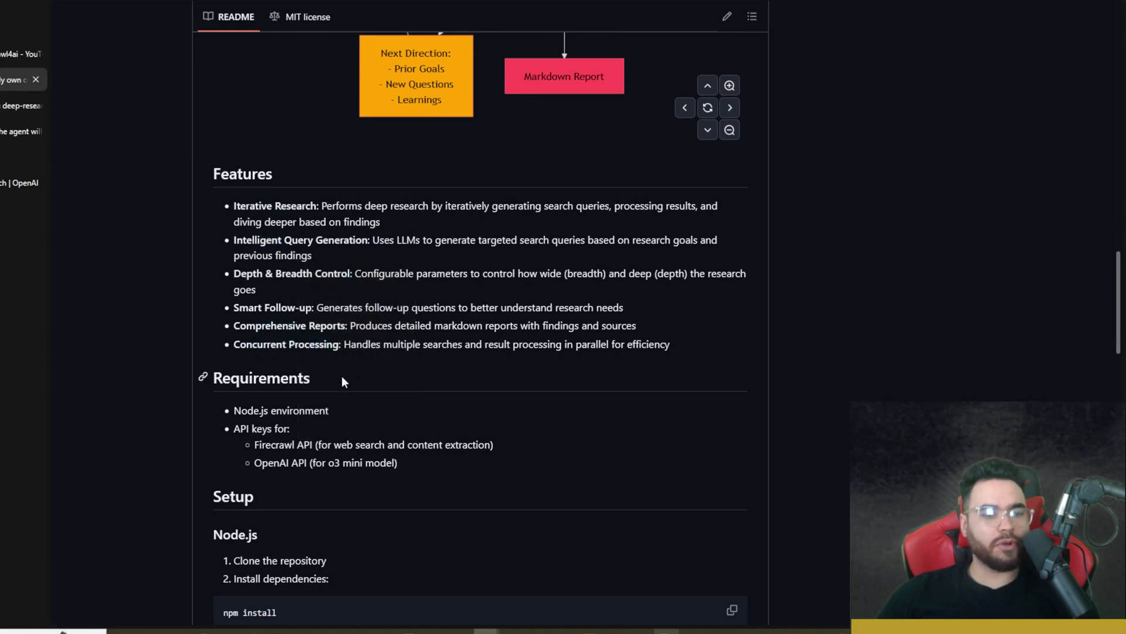
Review the Node.js and API key requirements, open a tab for Firecrawl, and return to PowerShell
scroll(335, 381, down, 3)
drag(248, 215, 282, 215)
click(244, 235)
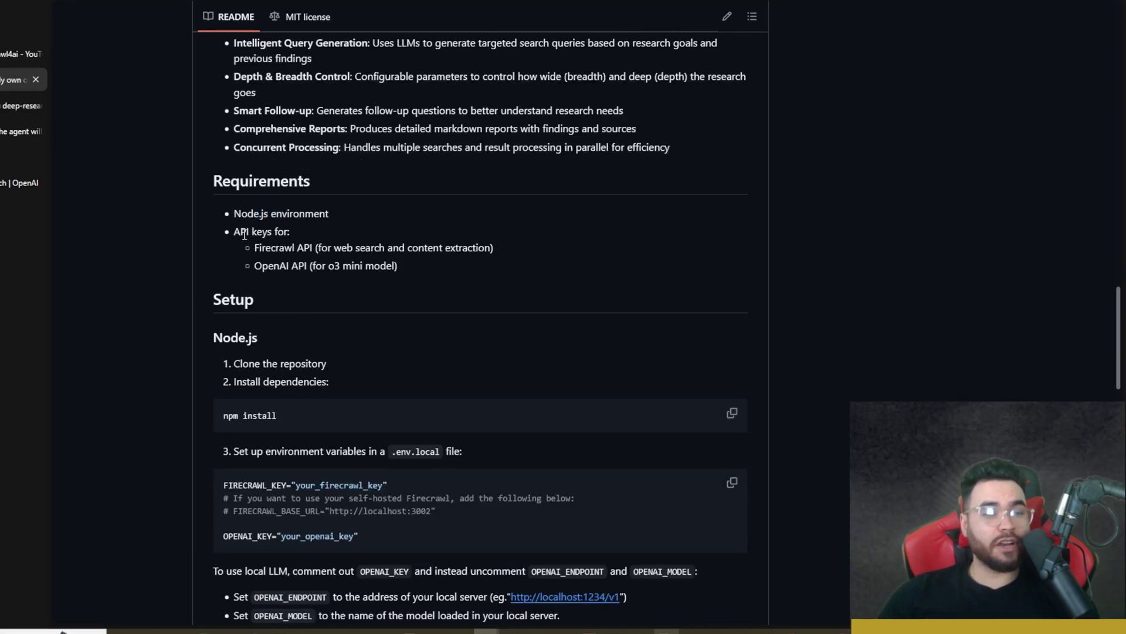
drag(288, 244, 292, 268)
click(352, 247)
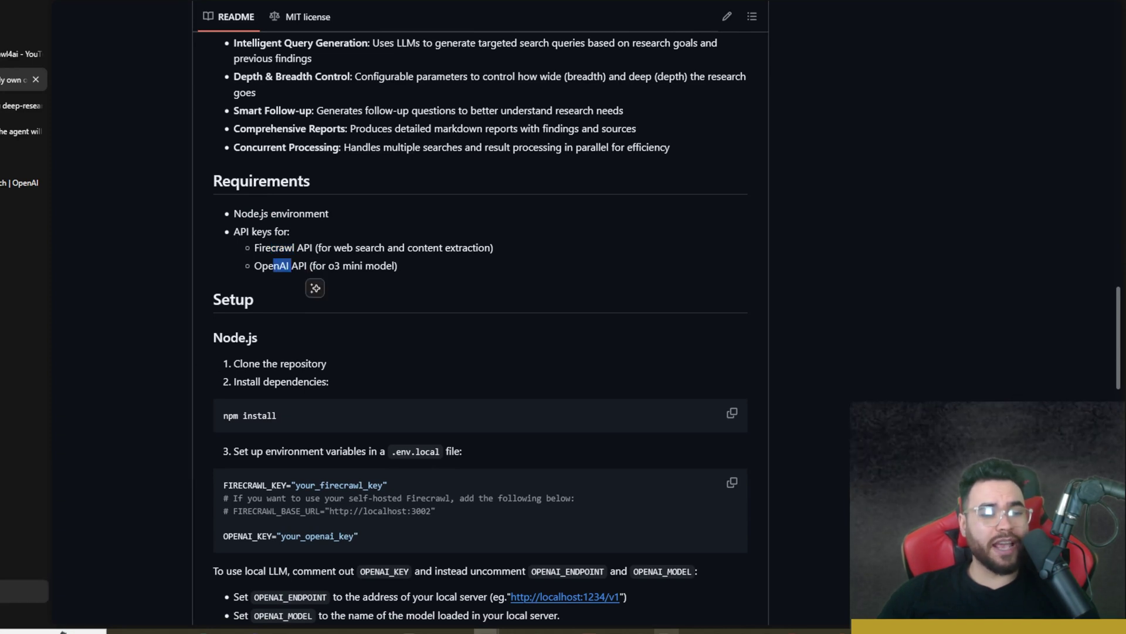
key(ctrl+t)
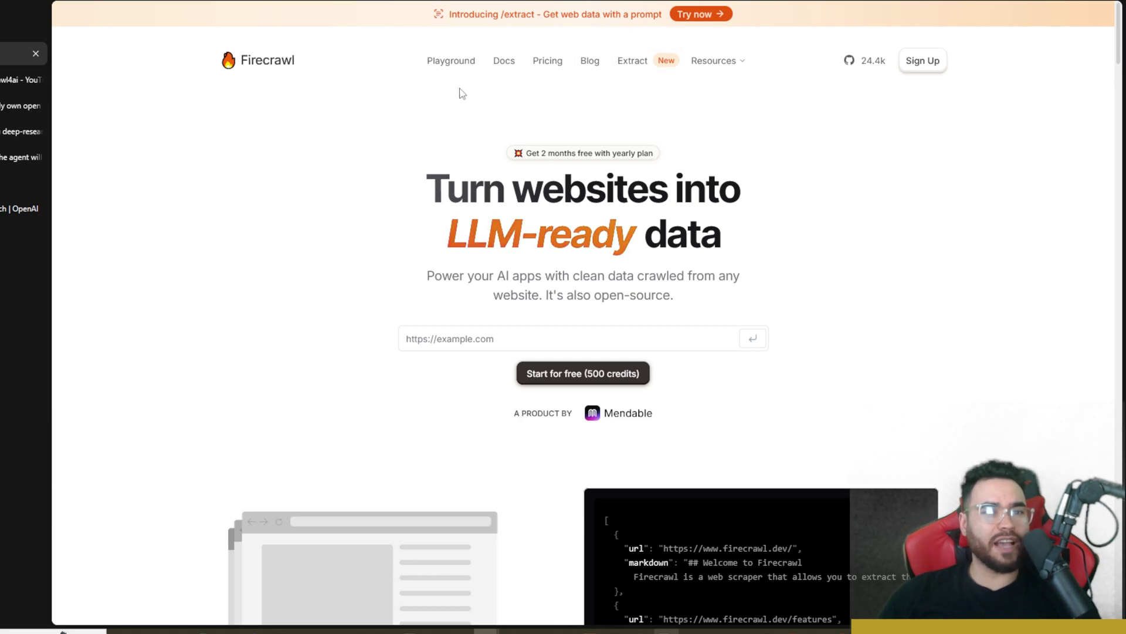
click(62, 104)
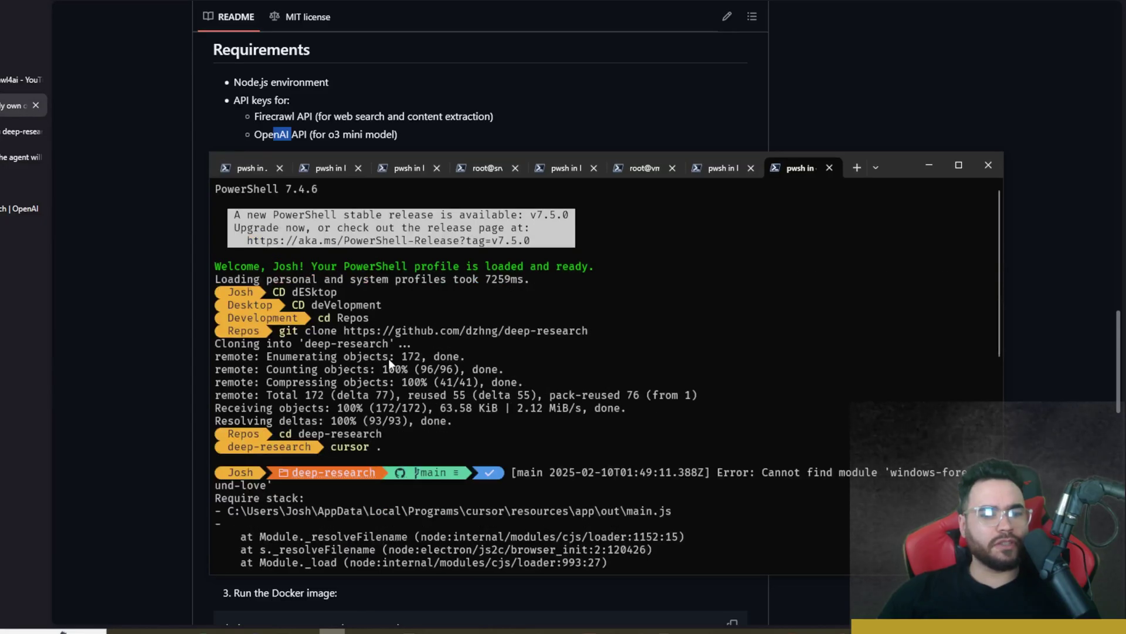
Walk through the git clone, cd deep-research and cursor commands, then bring Cursor forward
drag(285, 326, 515, 330)
drag(582, 333, 591, 333)
drag(304, 332, 576, 330)
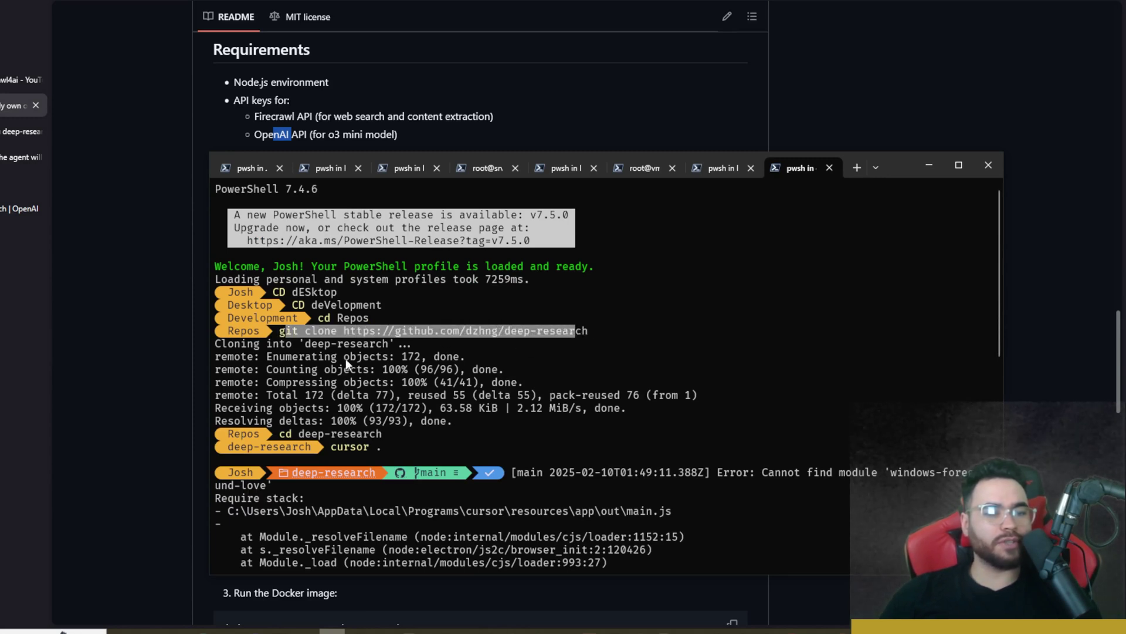
drag(287, 434, 365, 439)
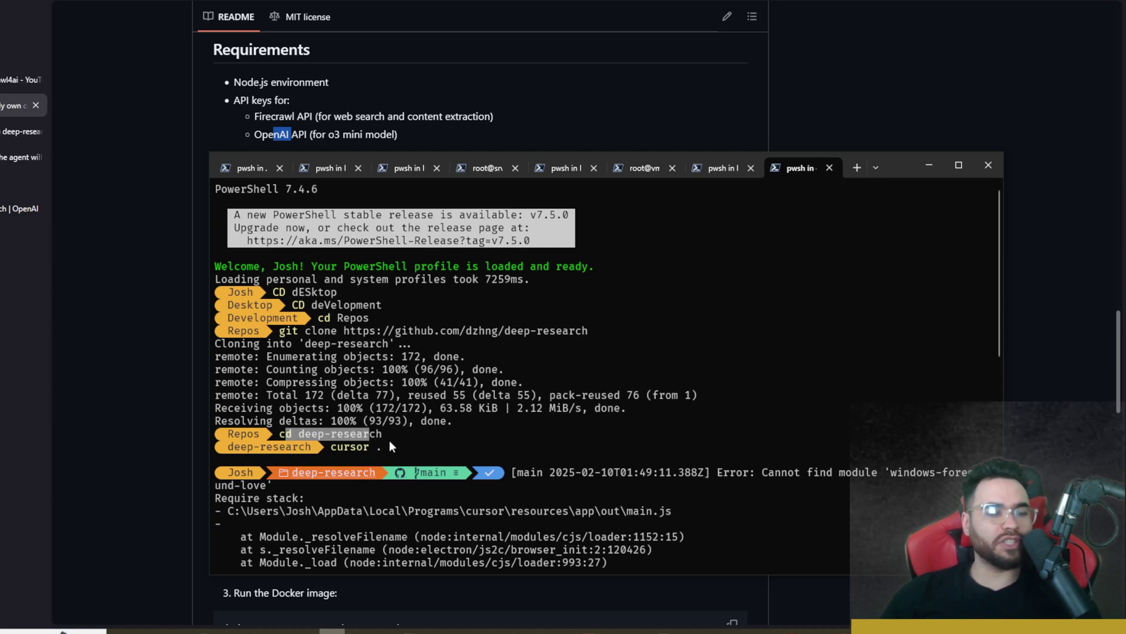
double_click(361, 448)
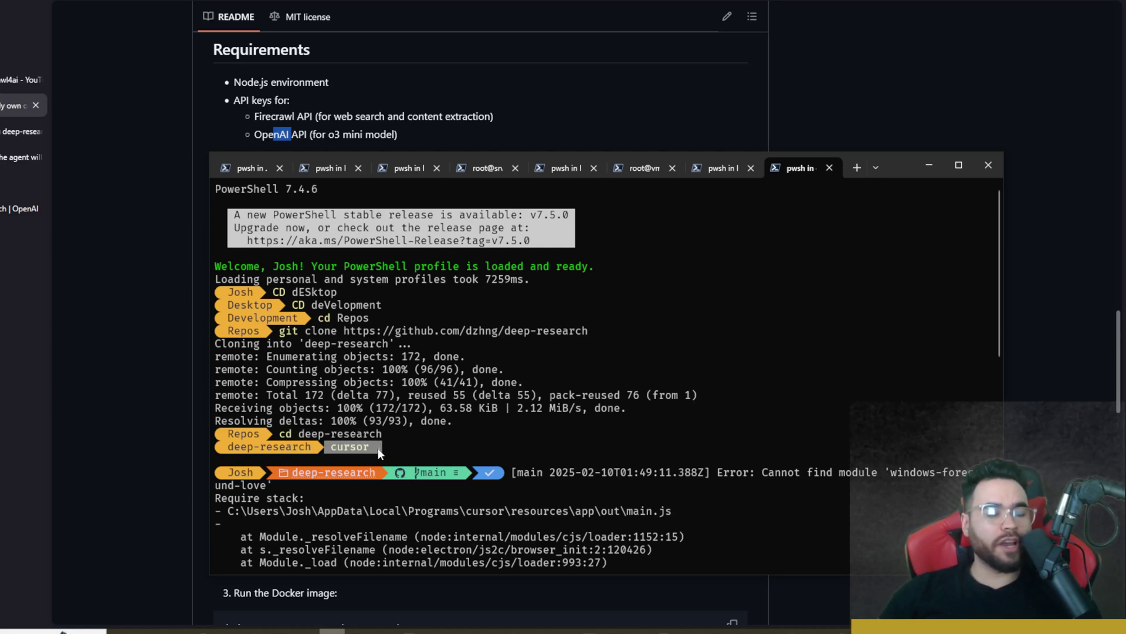
click(449, 465)
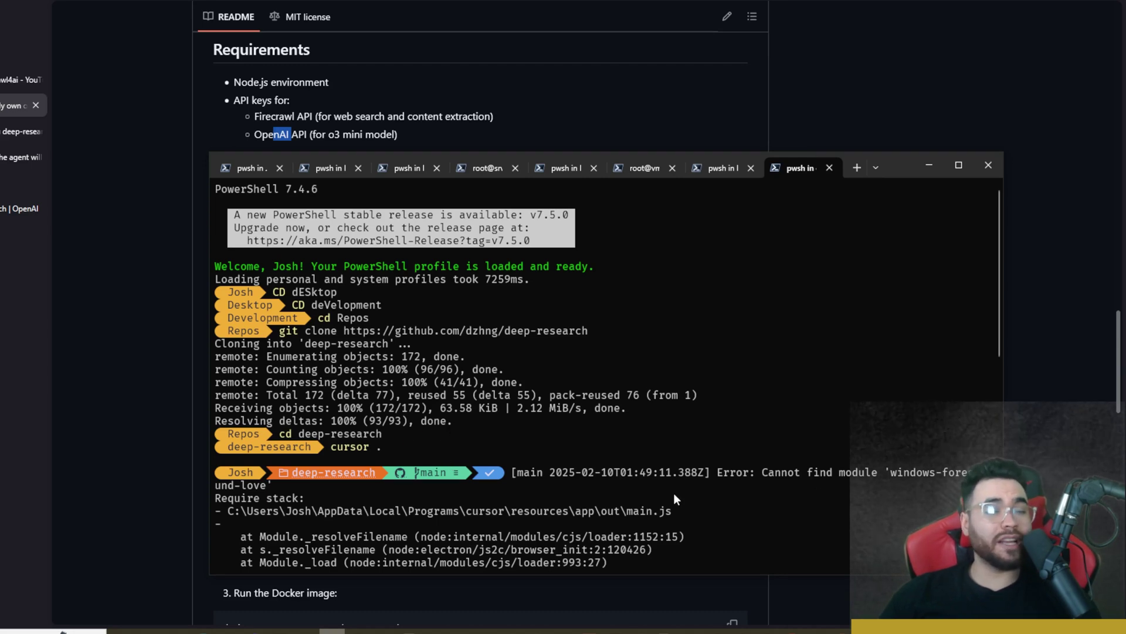
click(305, 631)
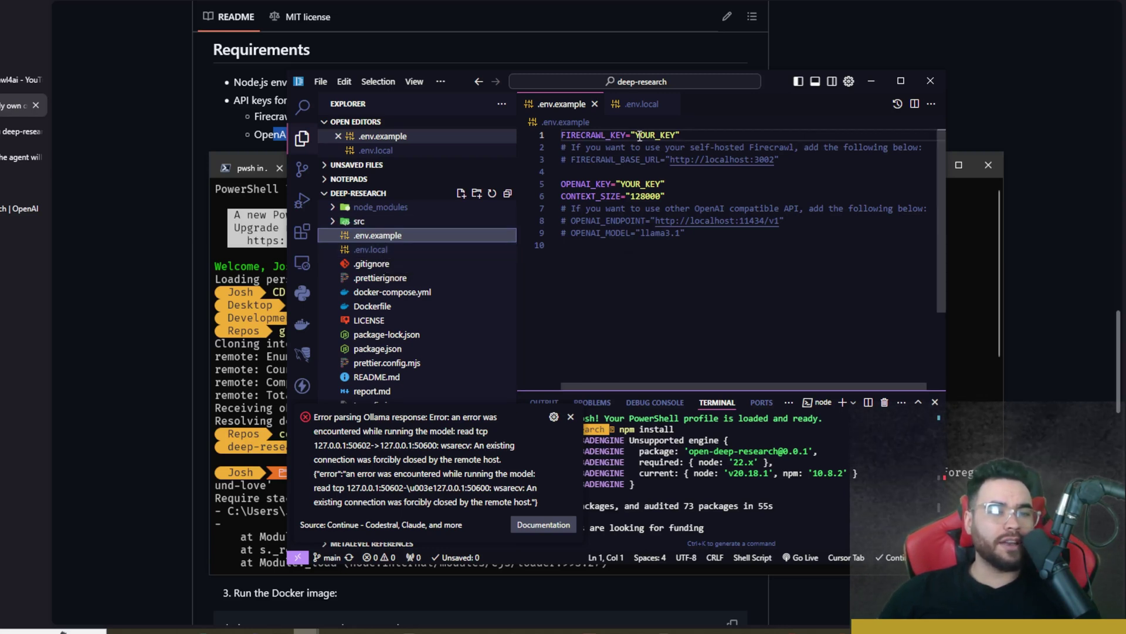
Review the Firecrawl and OpenAI key placeholders and the local OPENAI_ENDPOINT URL in .env.example
drag(636, 136, 672, 136)
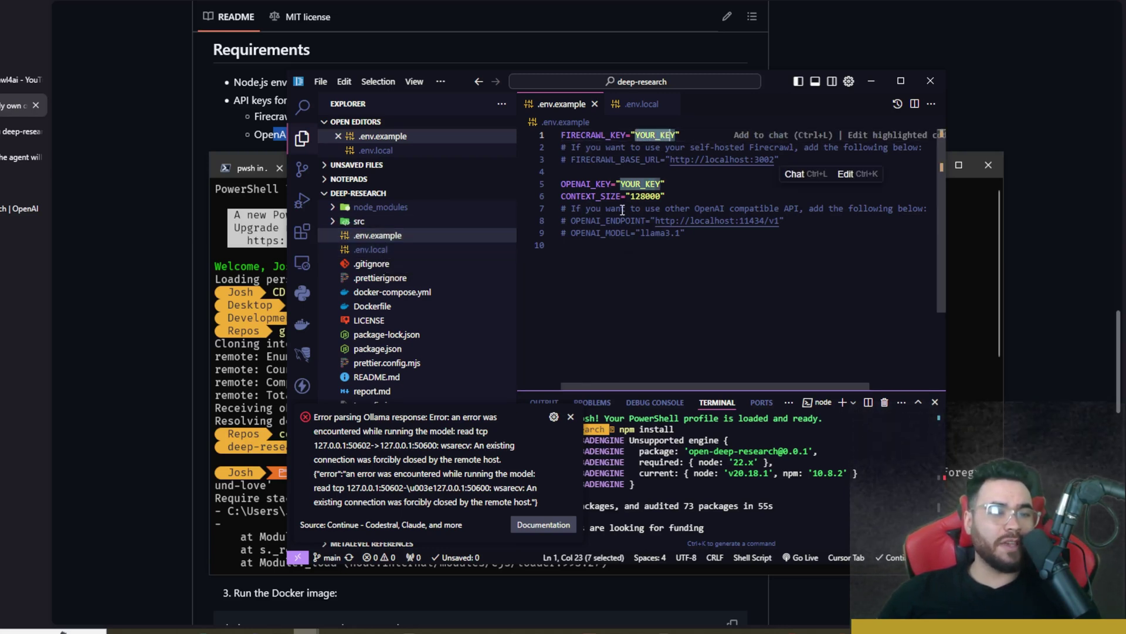
drag(620, 184, 665, 185)
click(599, 264)
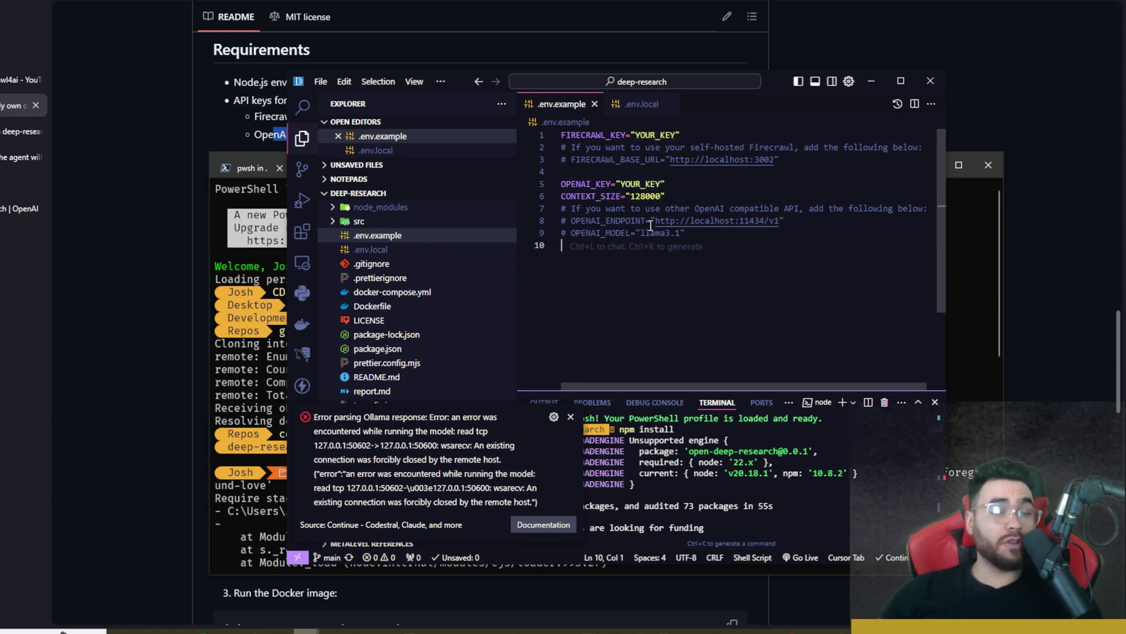
drag(576, 224, 616, 223)
click(596, 222)
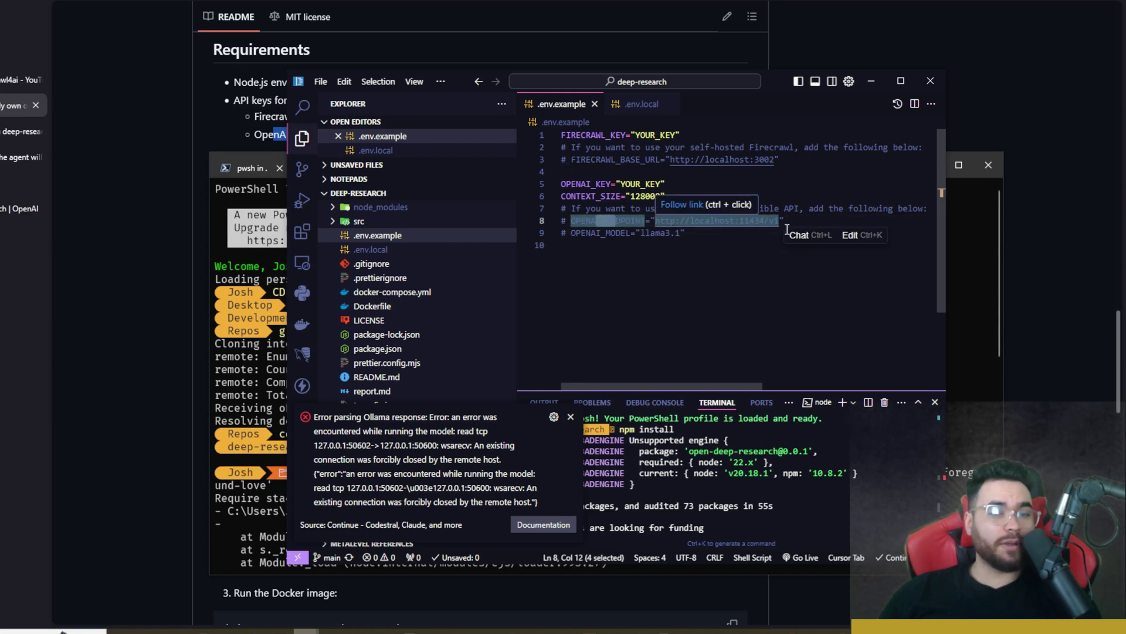
drag(782, 222, 661, 223)
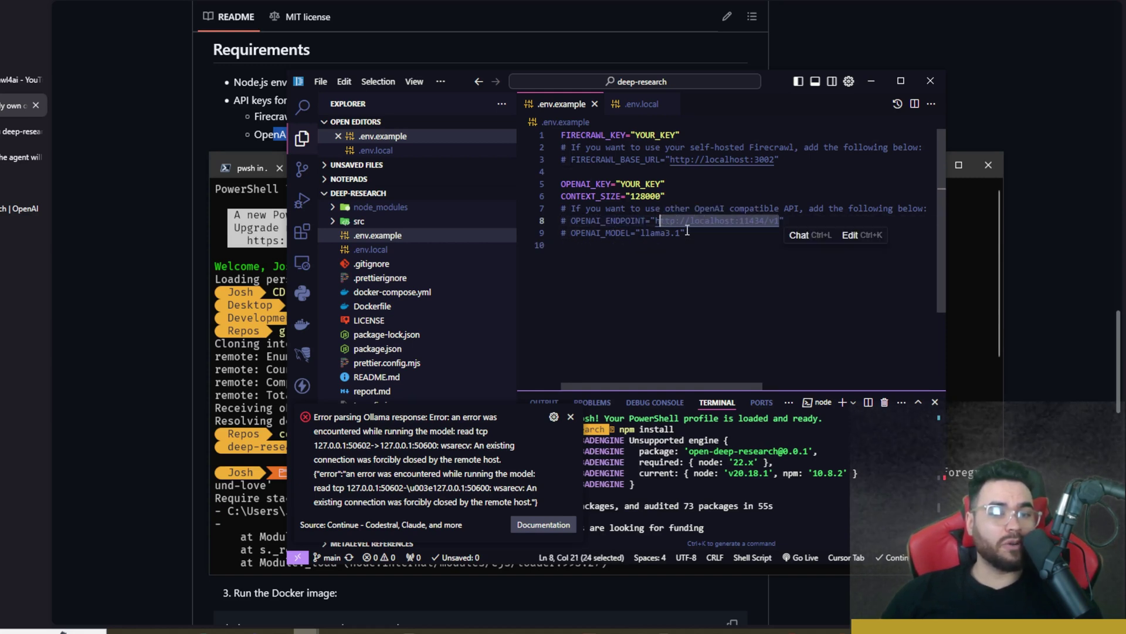
Review the llama3 OPENAI_MODEL line and the self-hosted FIRECRAWL_BASE_URL setting
key(Escape)
click(571, 234)
click(666, 235)
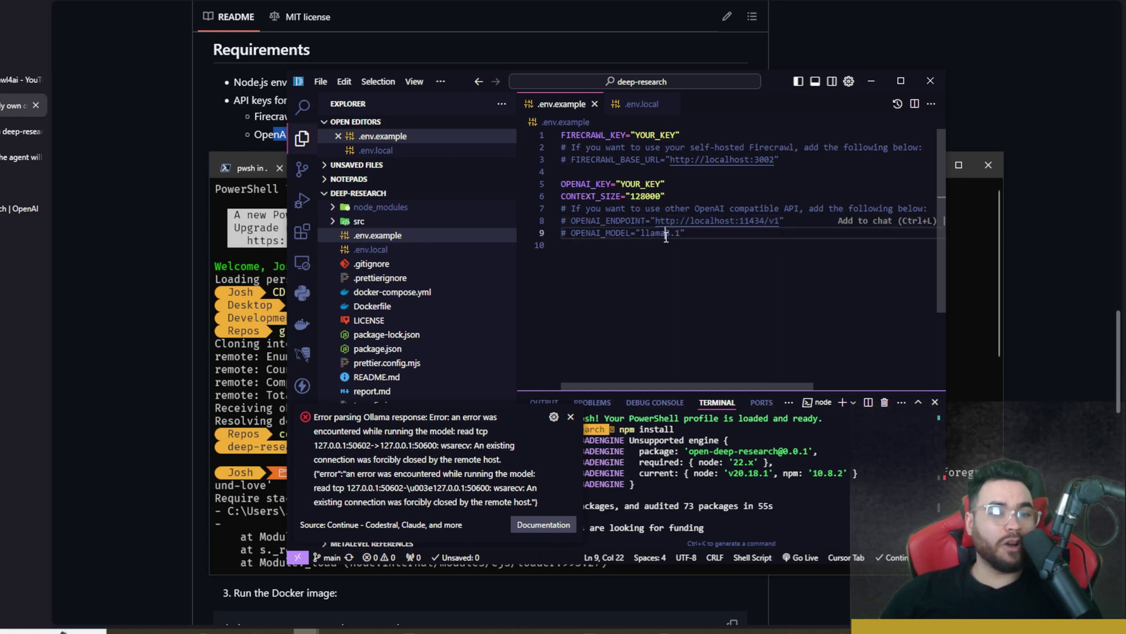
double_click(650, 234)
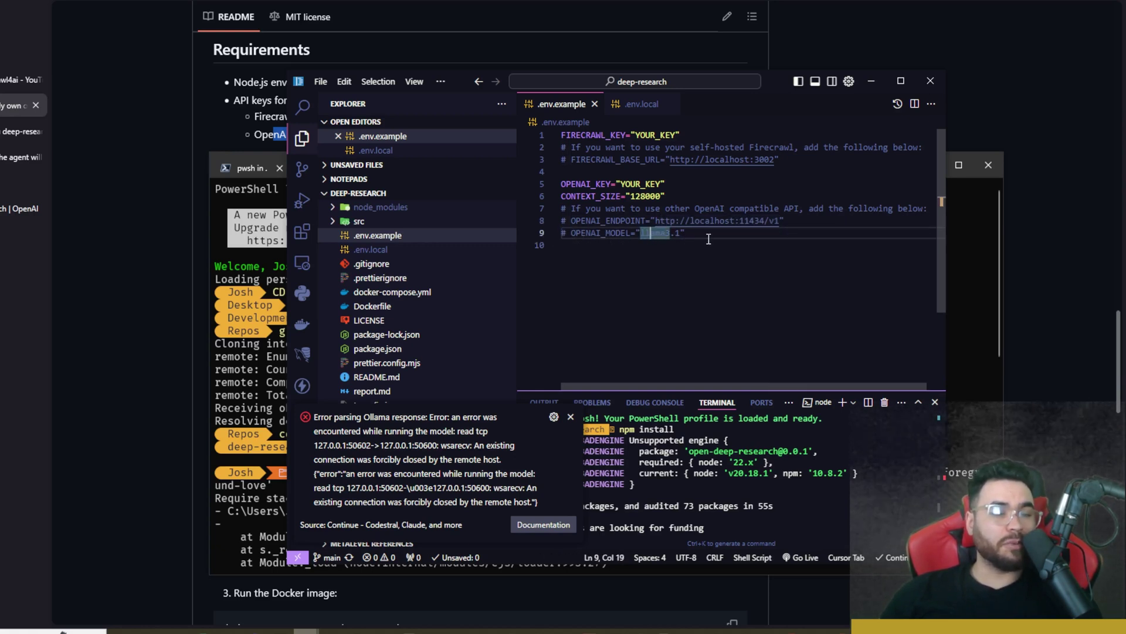
click(684, 243)
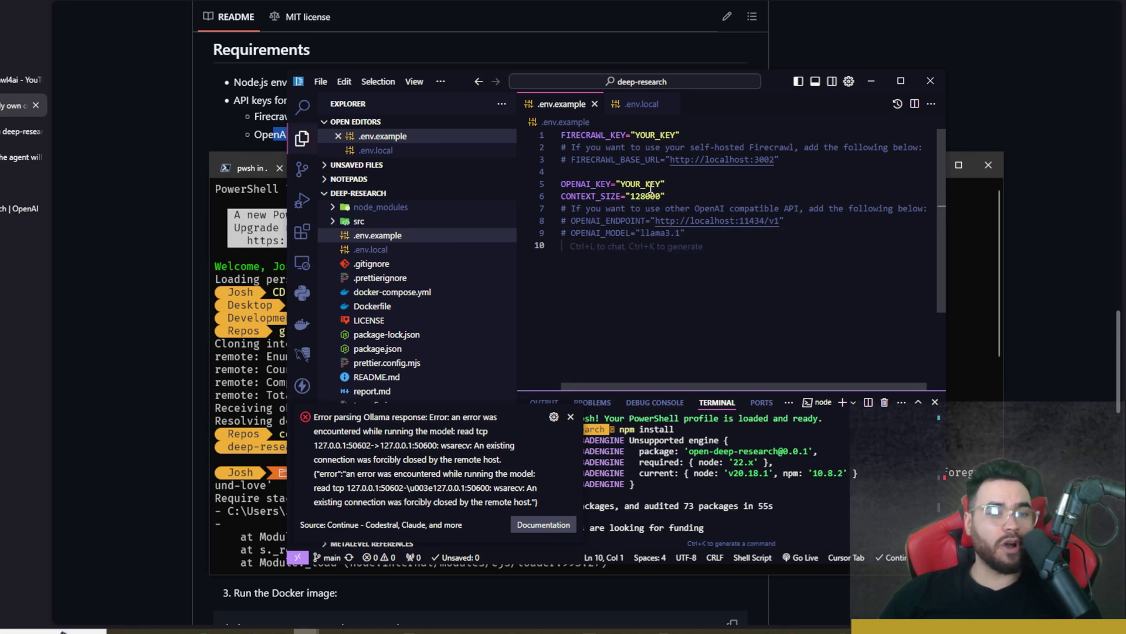
drag(606, 148, 825, 147)
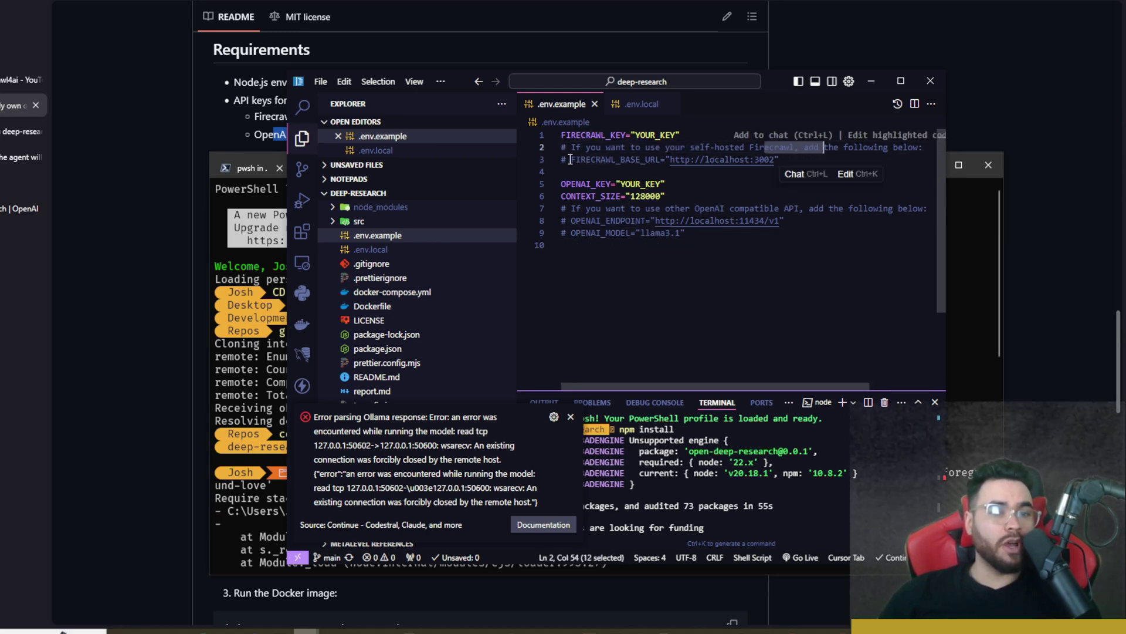
drag(572, 159, 761, 163)
Start an inline edit on the base URL line, then review the README's Docker steps and npm start usage
click(845, 174)
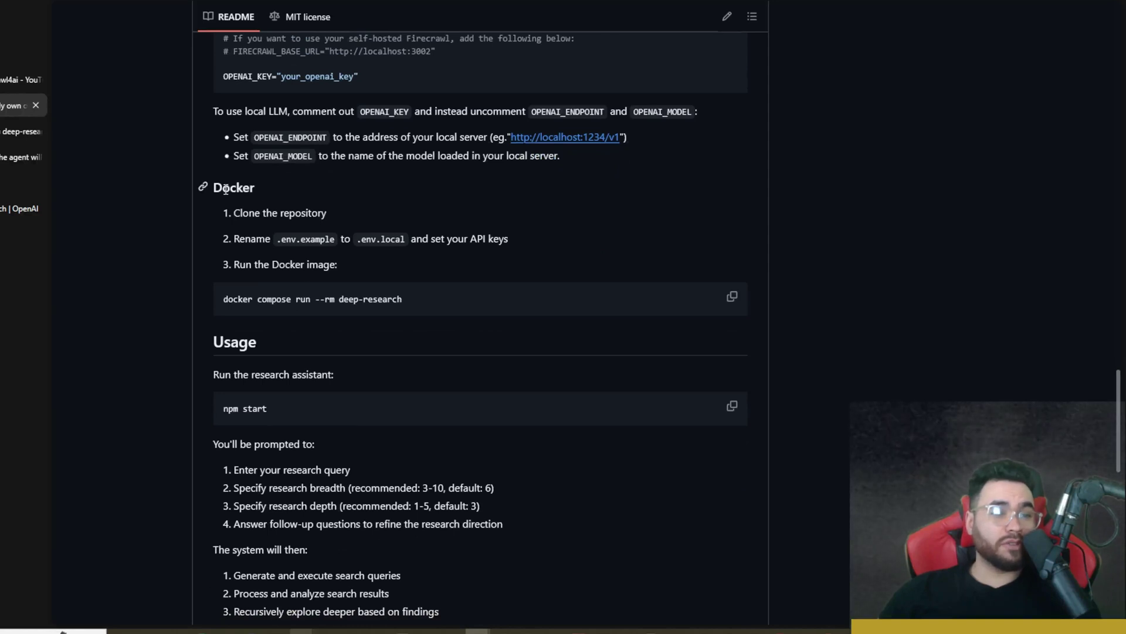
drag(225, 188, 405, 304)
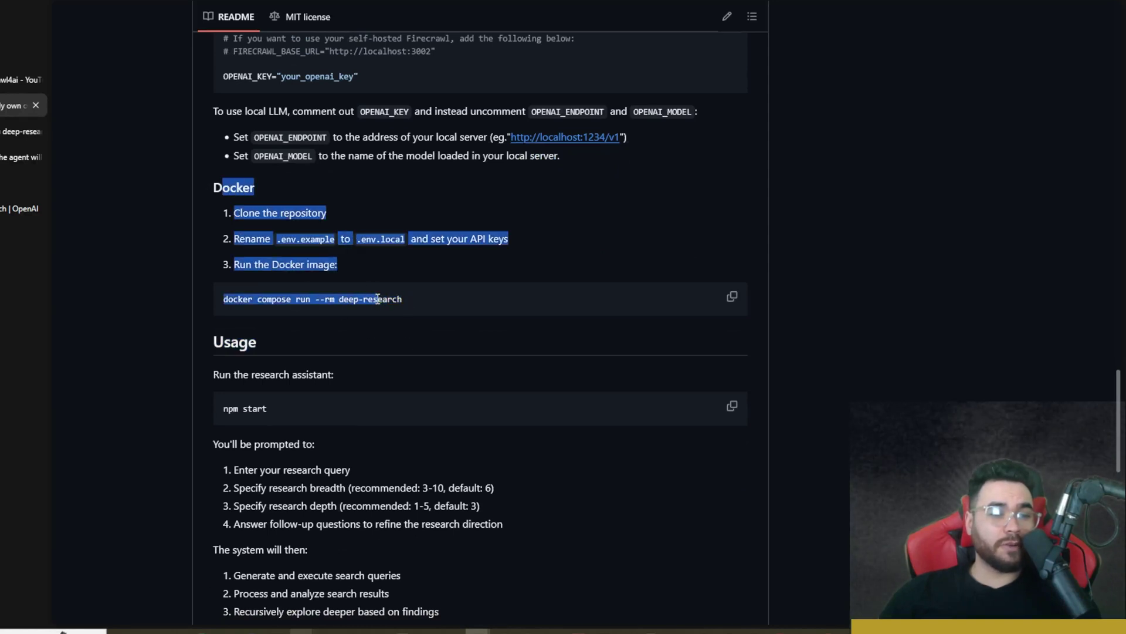
click(311, 287)
scroll(244, 255, down, 1)
scroll(308, 311, down, 1)
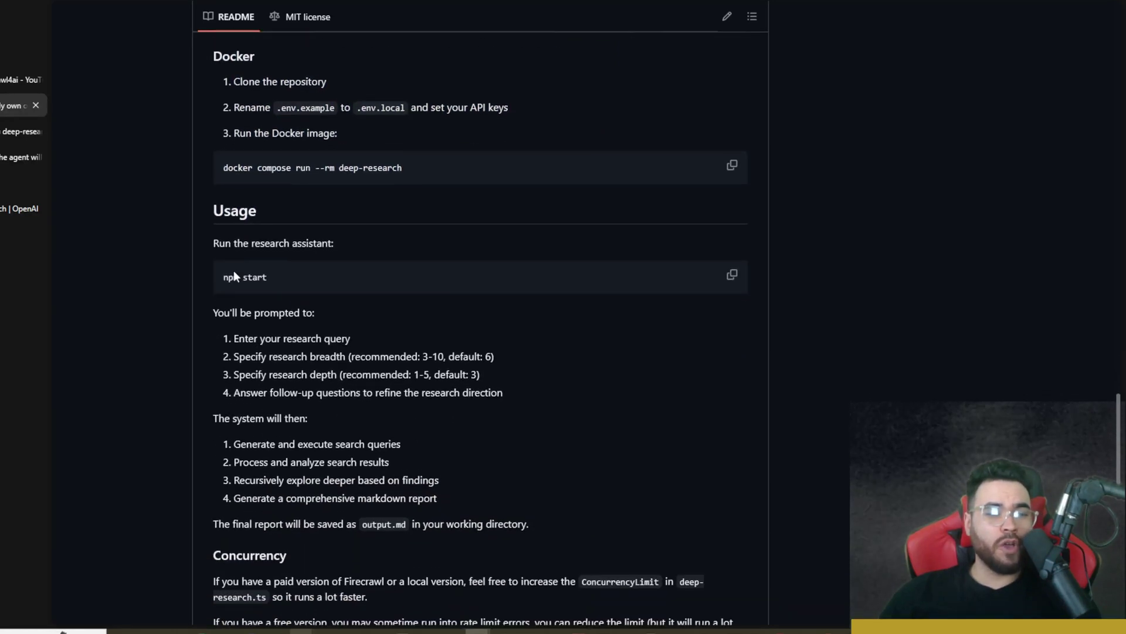
drag(224, 277, 256, 276)
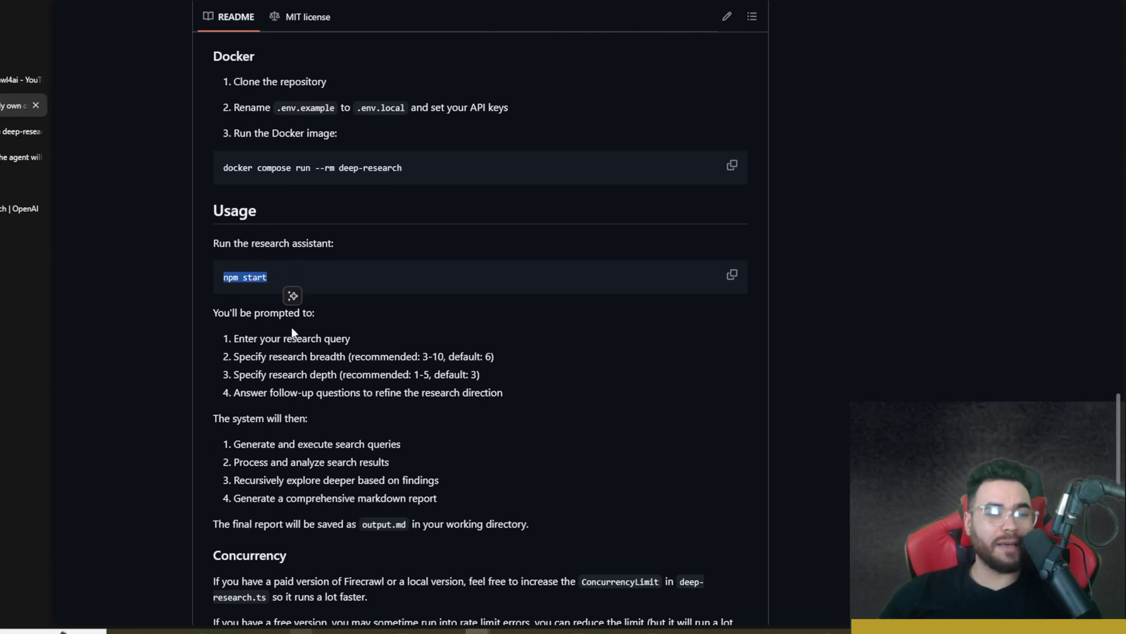
key(alt+Tab)
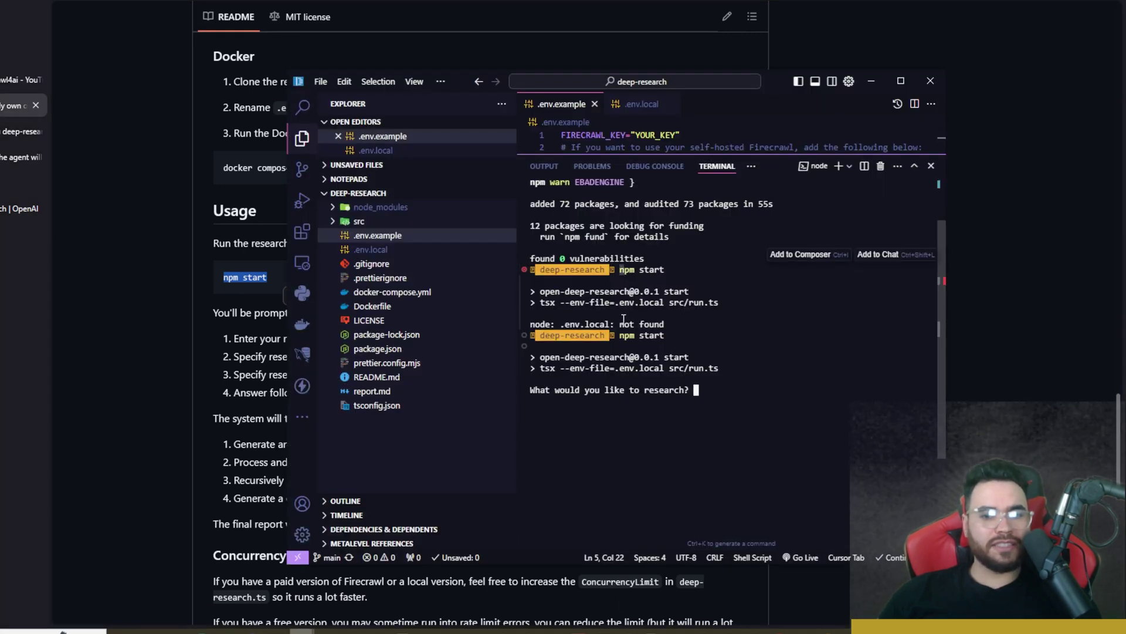
Paste the question comparing Google's new Gemini models with OpenAI's Deep Research, and widen the window
scroll(657, 334, down, 2)
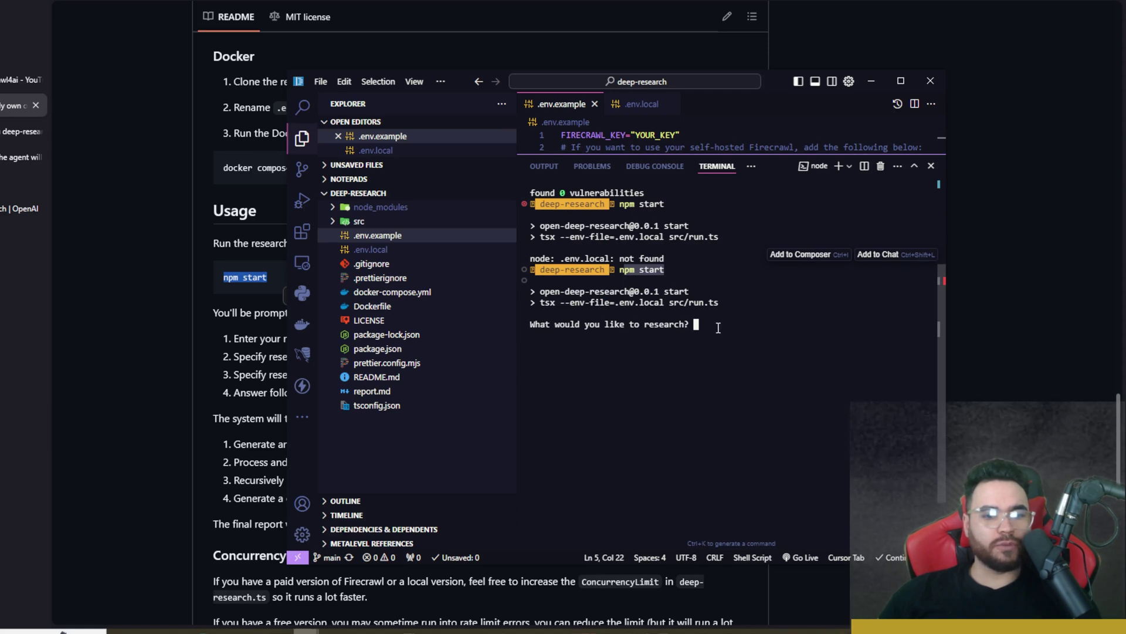
text(Please research recent AI news around Google's new Gemini models and how they are disrupting the industry and how they compare to OpenAI's new Deep Research model)
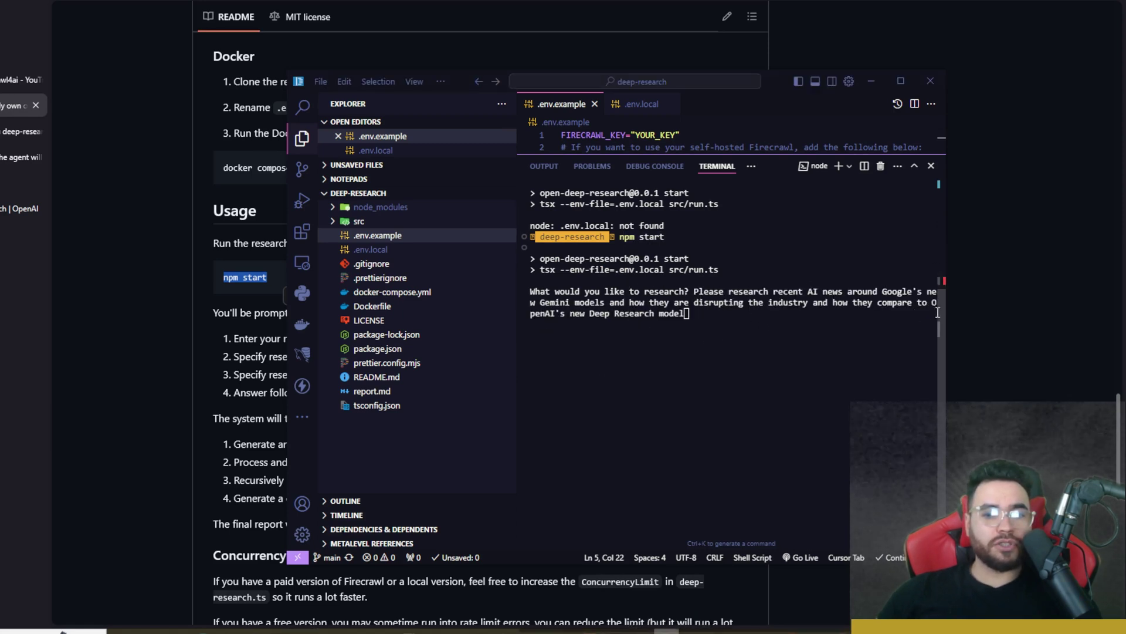
drag(946, 313, 980, 316)
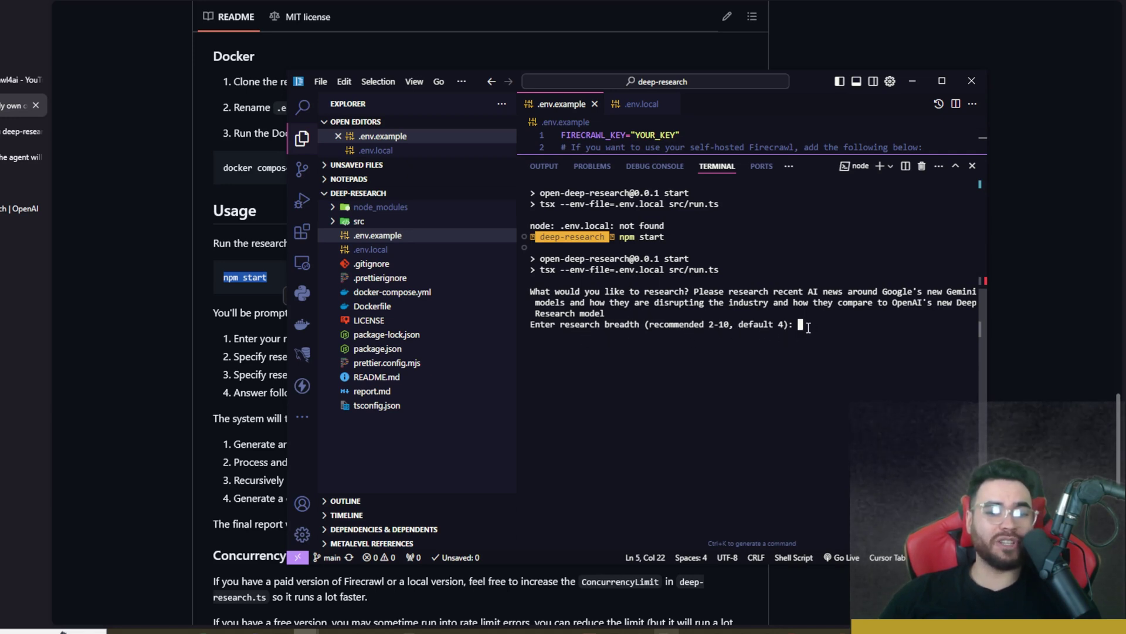
Set breadth and depth to 2 and answer the time-period question: '2/9/2025 is the date today - so within the last couple weeks'
text(2)
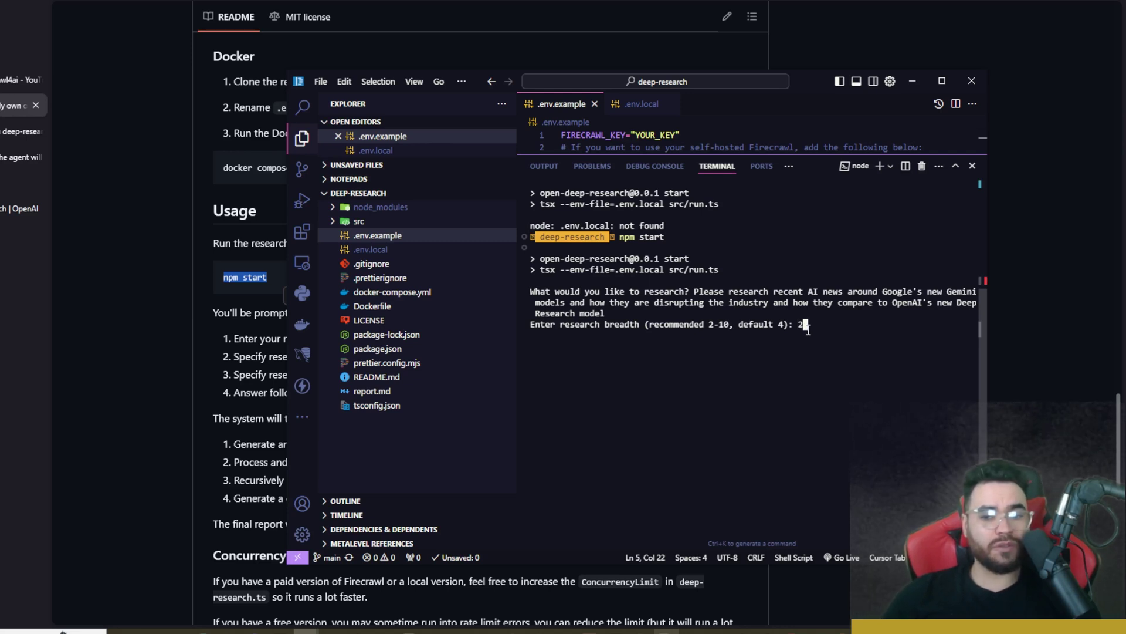
key(Return)
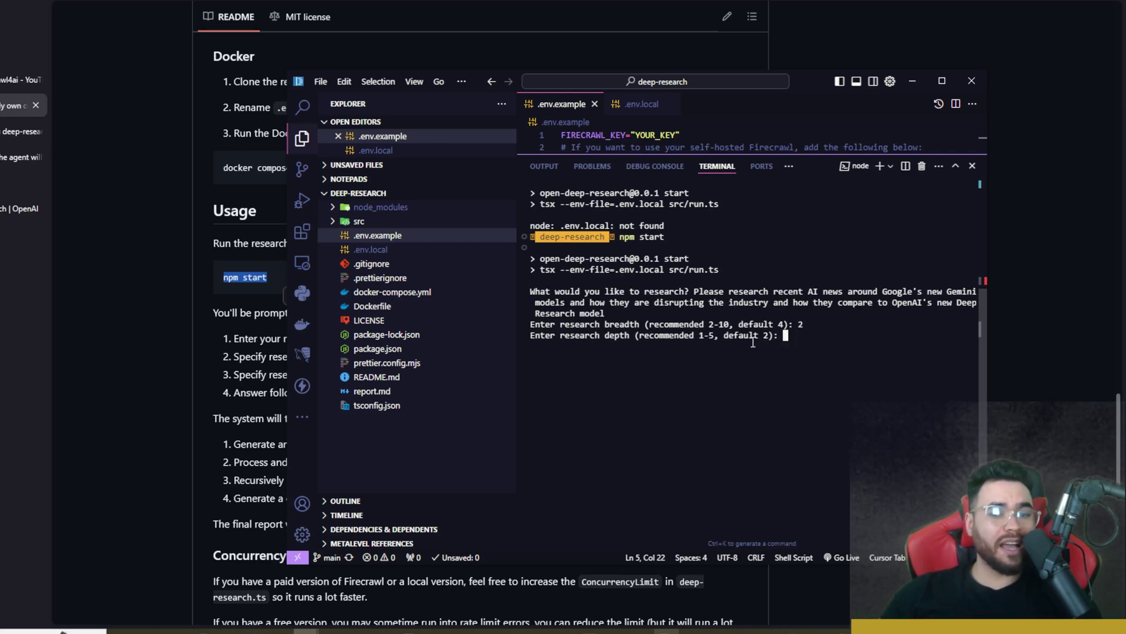
text(2)
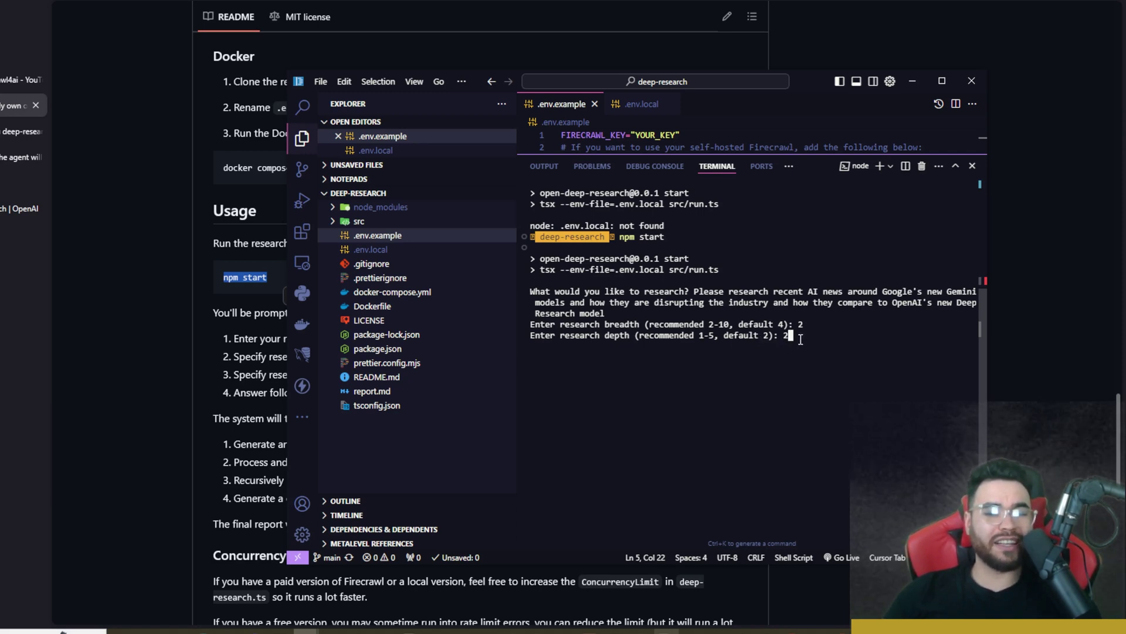
key(Return)
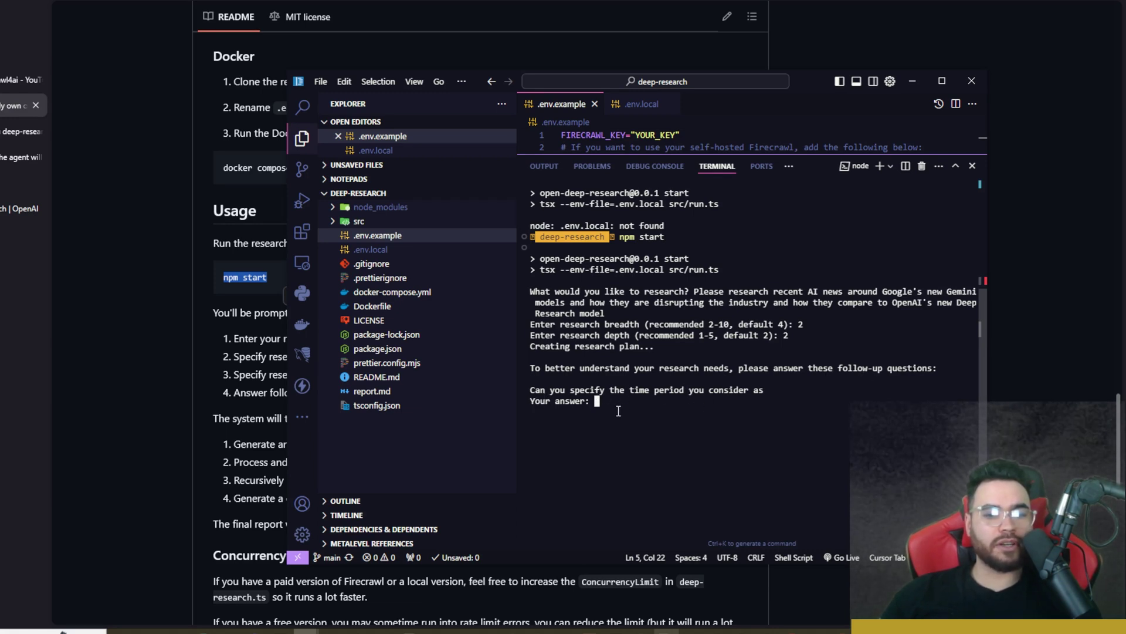
text(2/9/2025 is the date today - so within the last couple weeks)
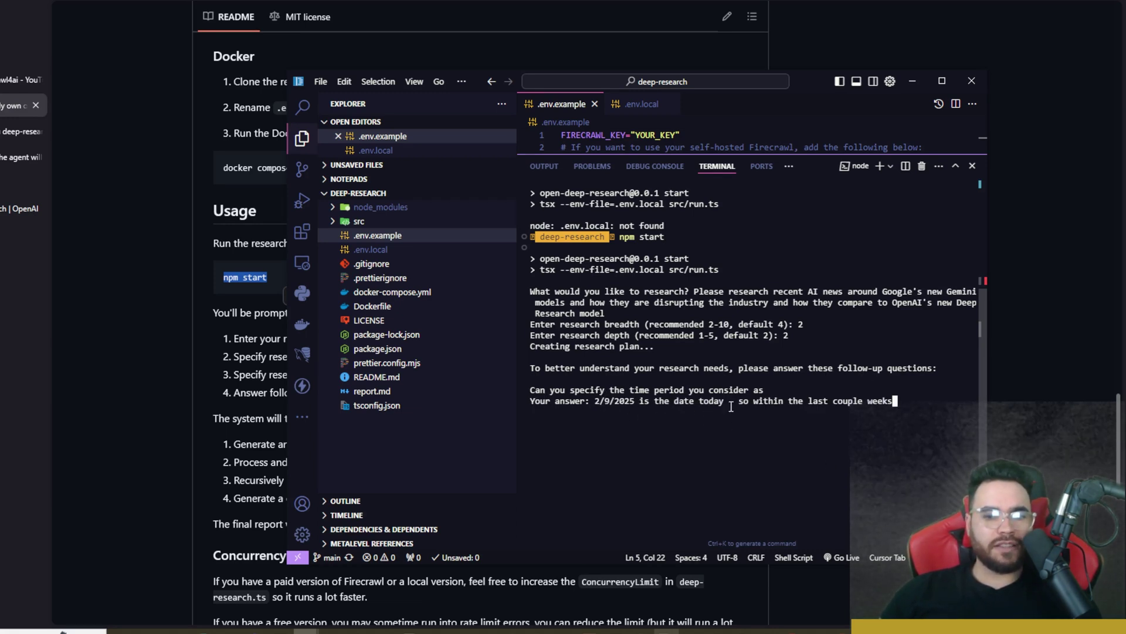
key(Return)
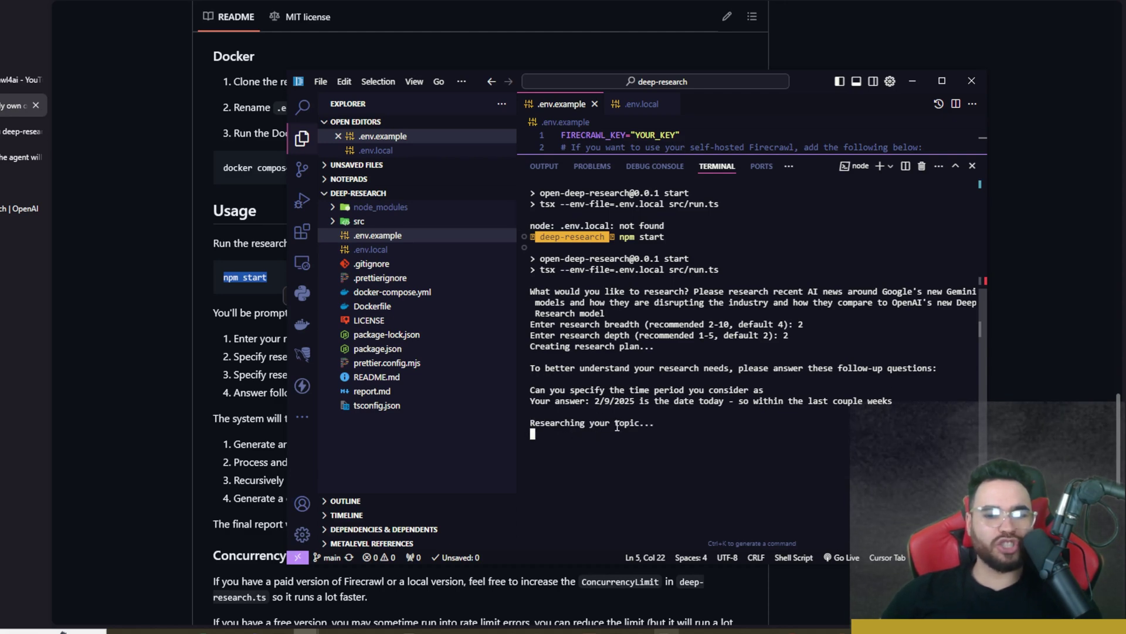
Review the terminal's first research query, the created learnings and the breadth-1 deeper Gemini 2.0 query
scroll(589, 263, up, 1)
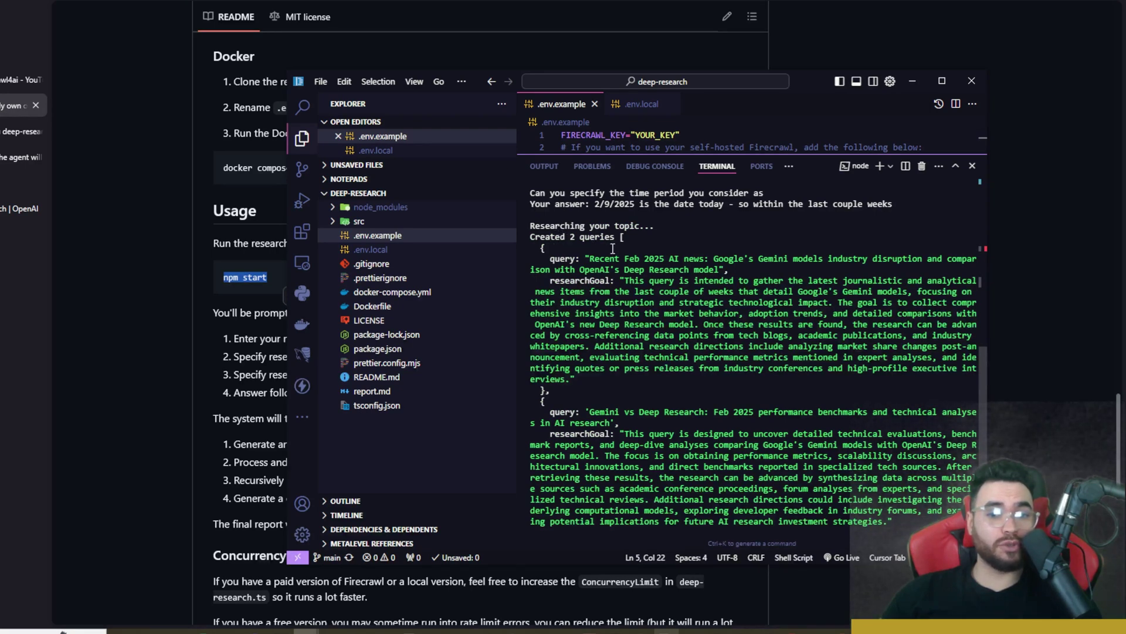
drag(590, 260, 657, 280)
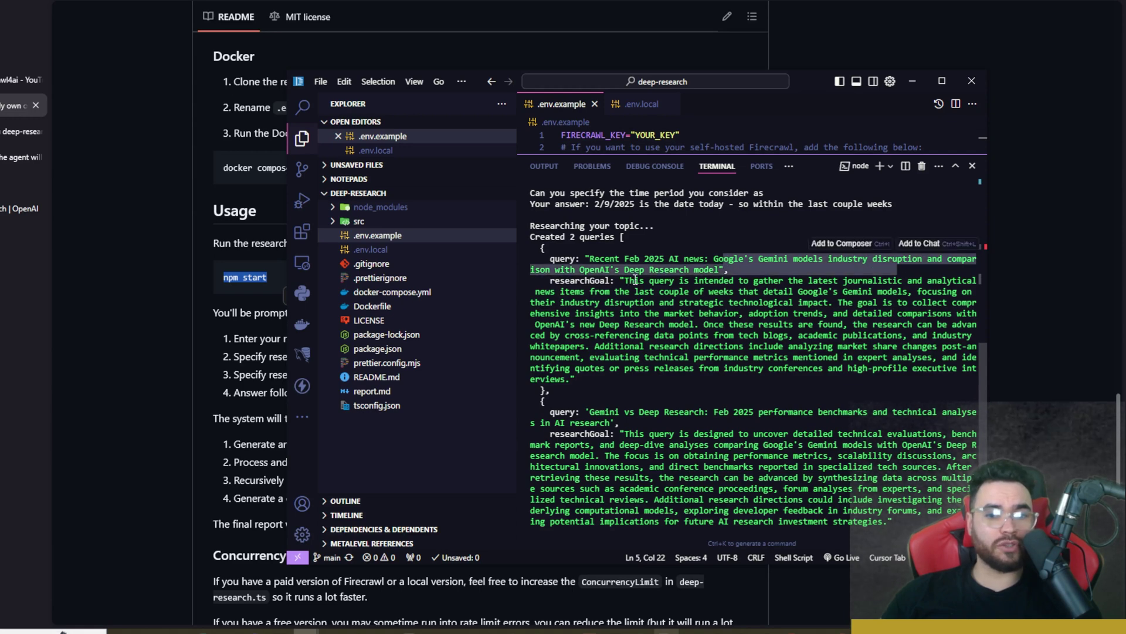
click(676, 242)
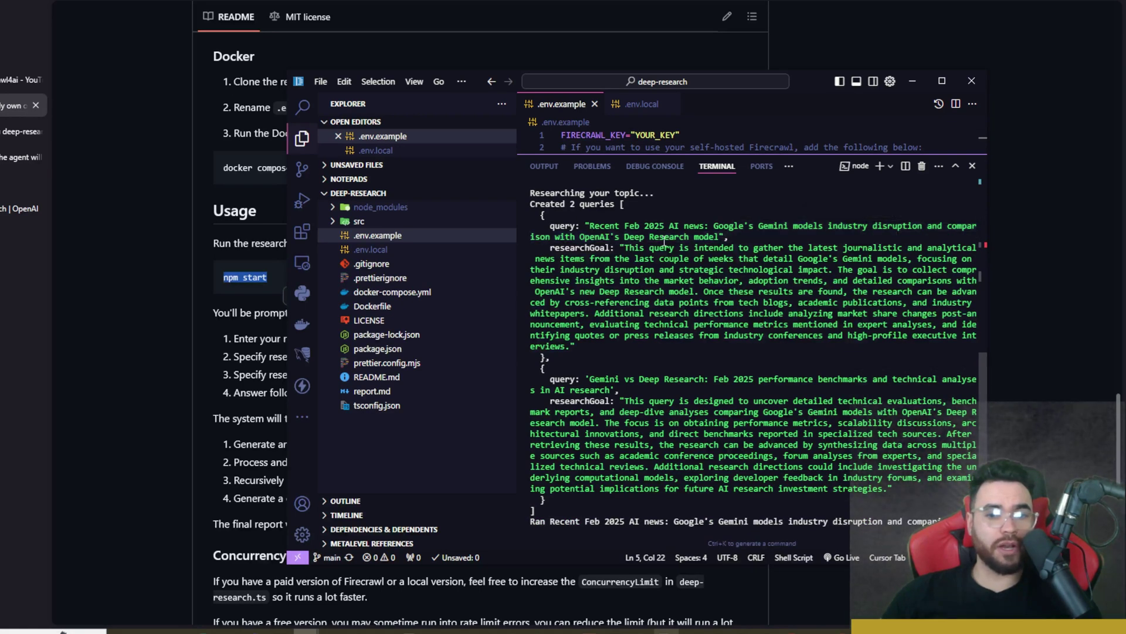
drag(620, 215, 600, 313)
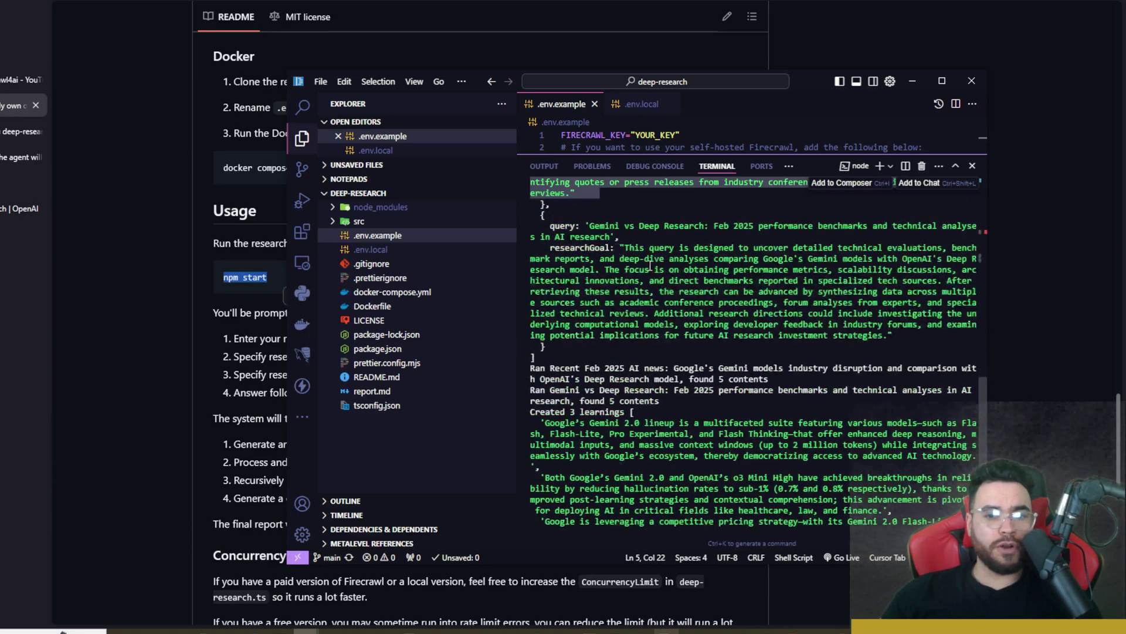
drag(552, 339, 707, 358)
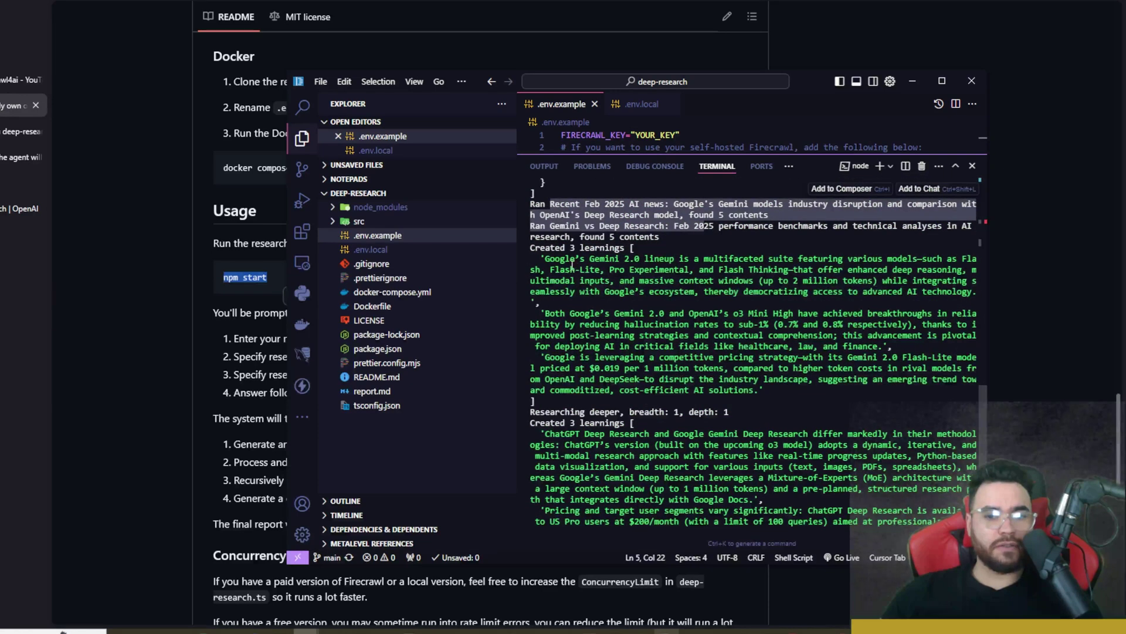
drag(544, 215, 628, 216)
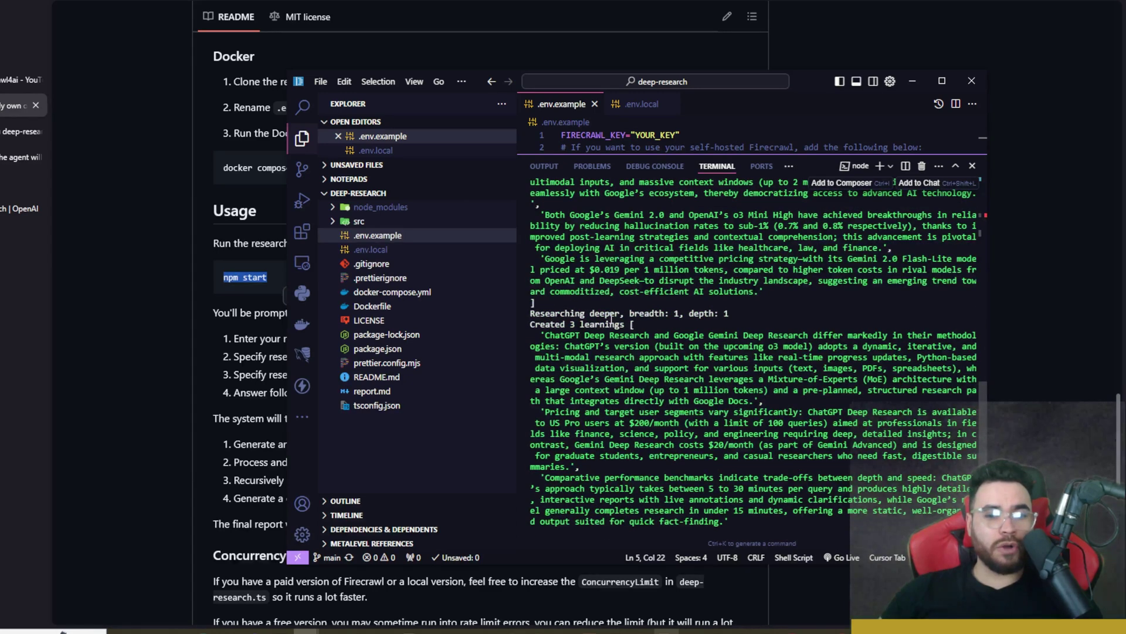
drag(648, 314, 687, 314)
click(730, 317)
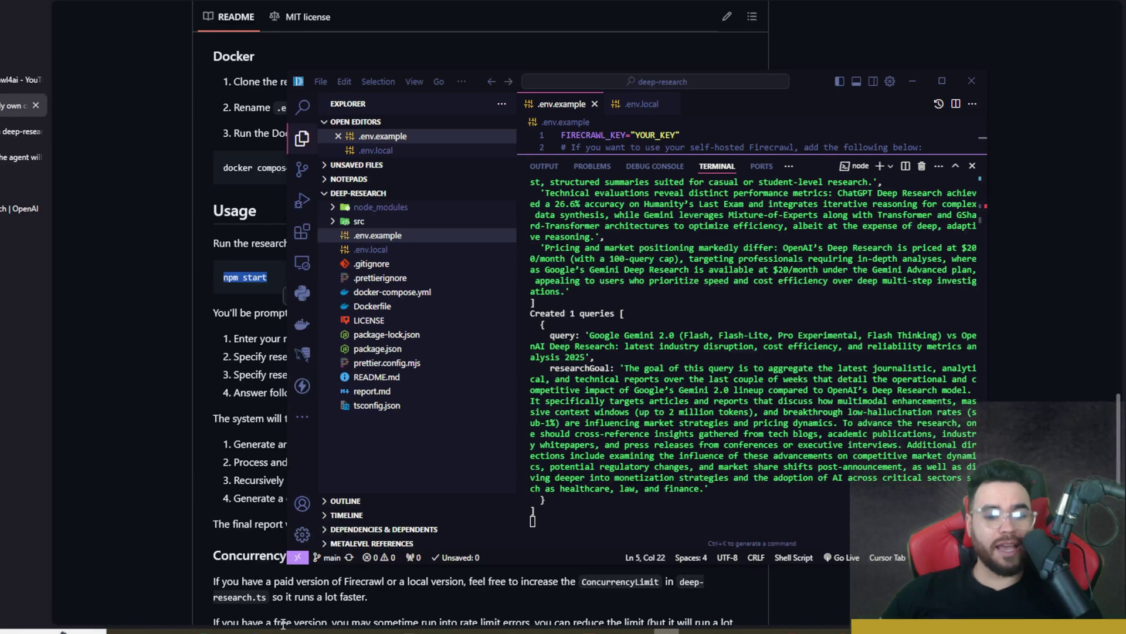
In ChatGPT, paste the Gemini research prompt and send it with Deep research mode on
click(320, 631)
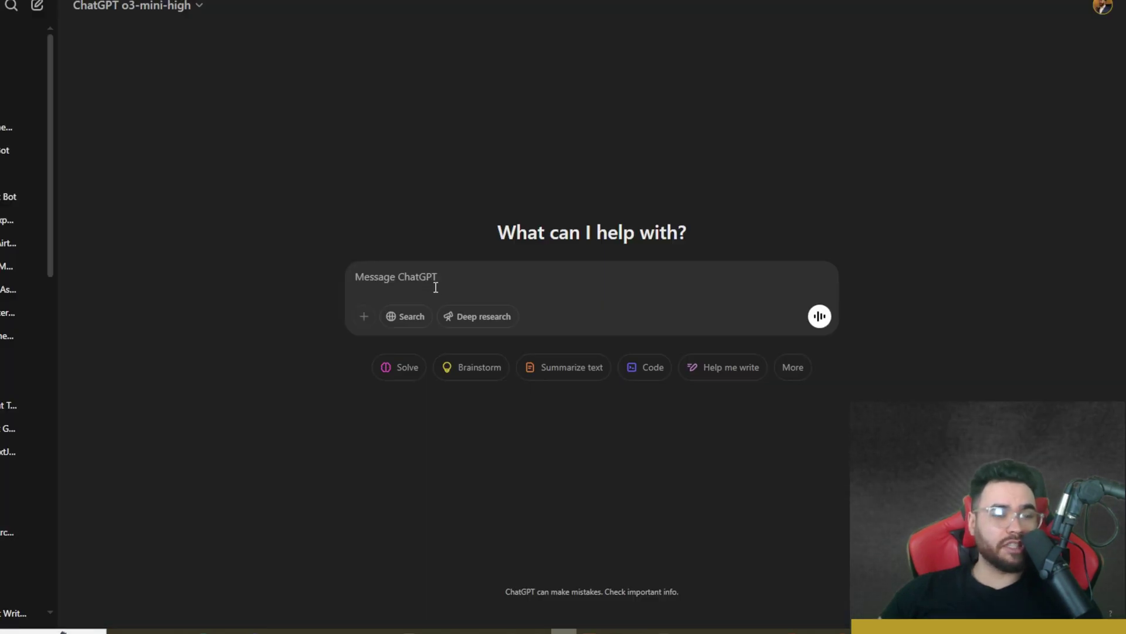
text(Please research recent AI news around Google's new Gemini models and how they are disrupting the industry and how they compare to OpenAI's new Deep Research model)
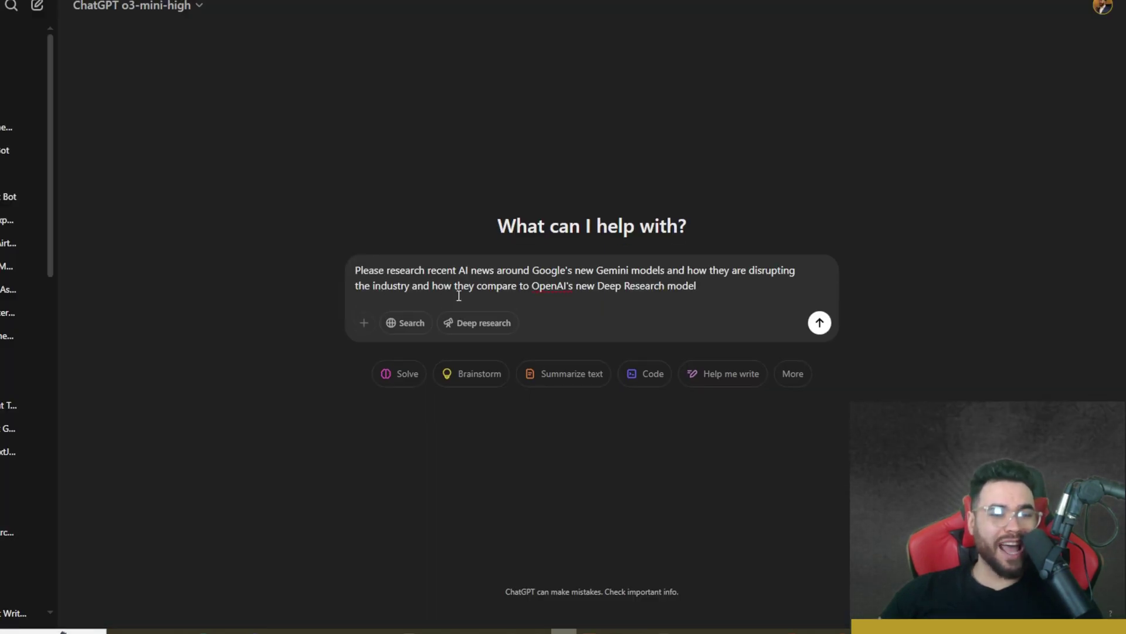
click(477, 326)
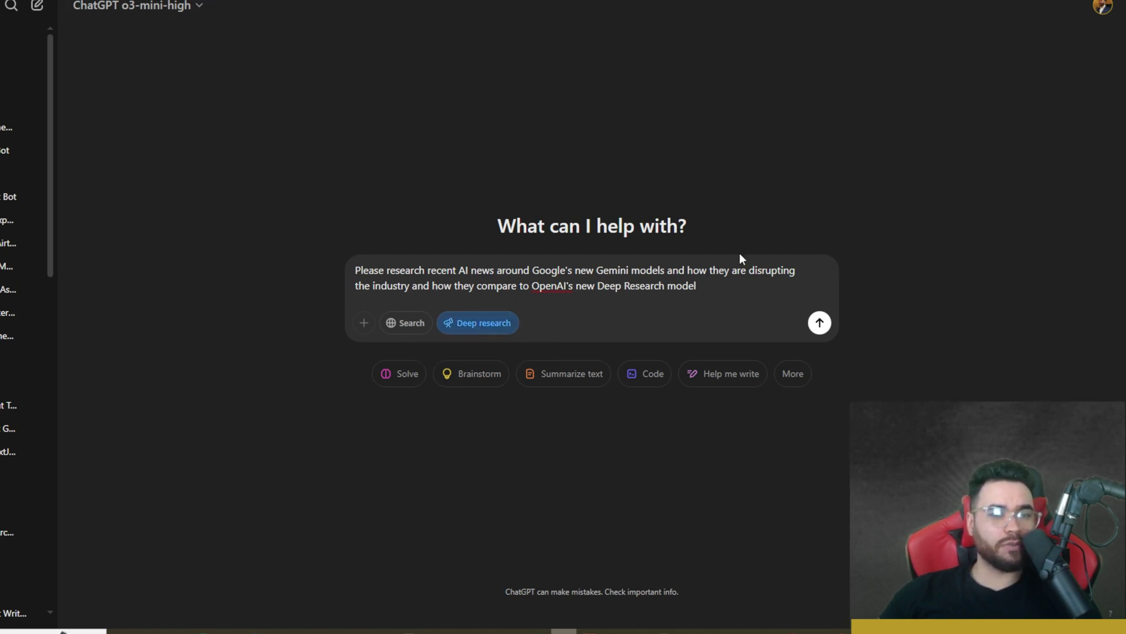
click(820, 323)
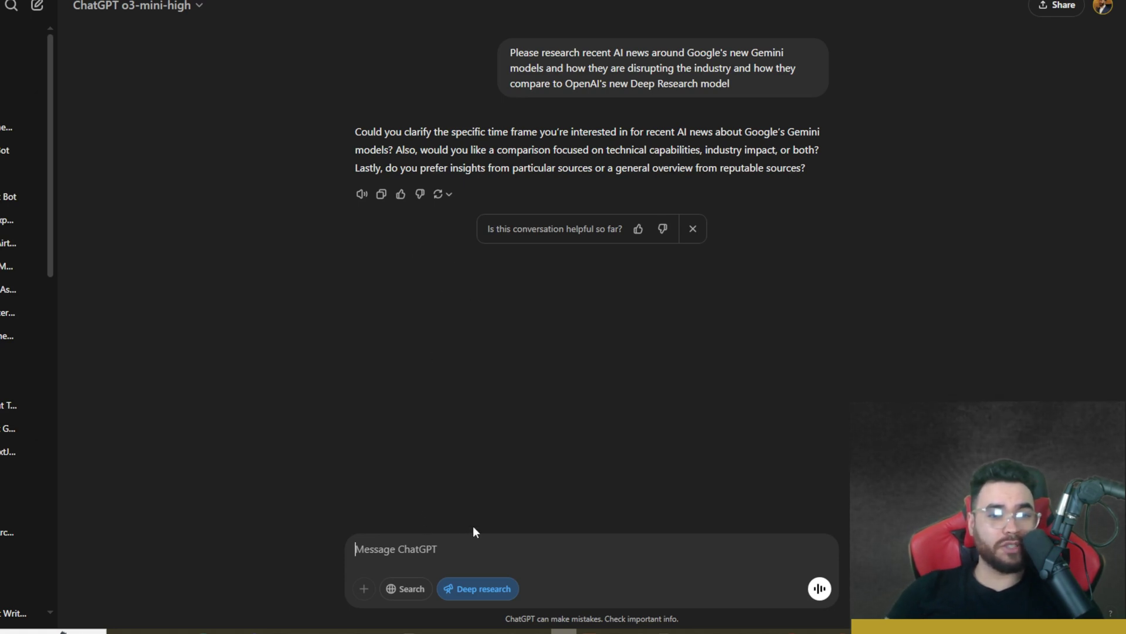
Paste the date-and-scope answer to ChatGPT's clarifying questions and send it to start the research
text(2/9/2025 is the date so within the last couple weeks. All of the above and both sources)
drag(400, 149, 673, 165)
click(573, 164)
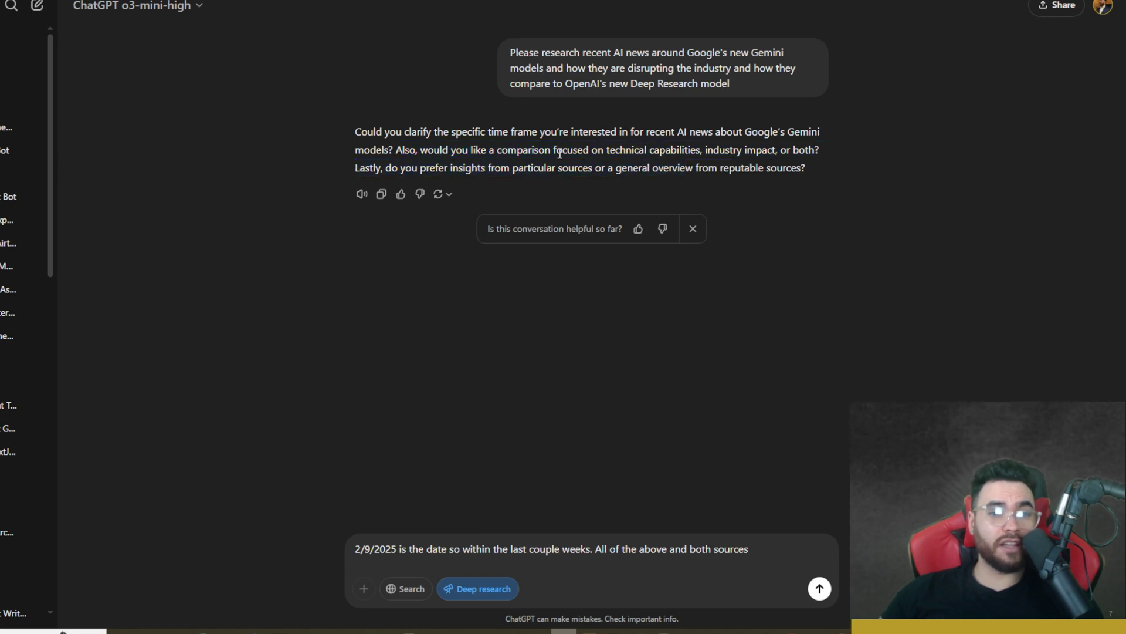
drag(632, 152, 725, 151)
click(644, 153)
drag(635, 154, 763, 152)
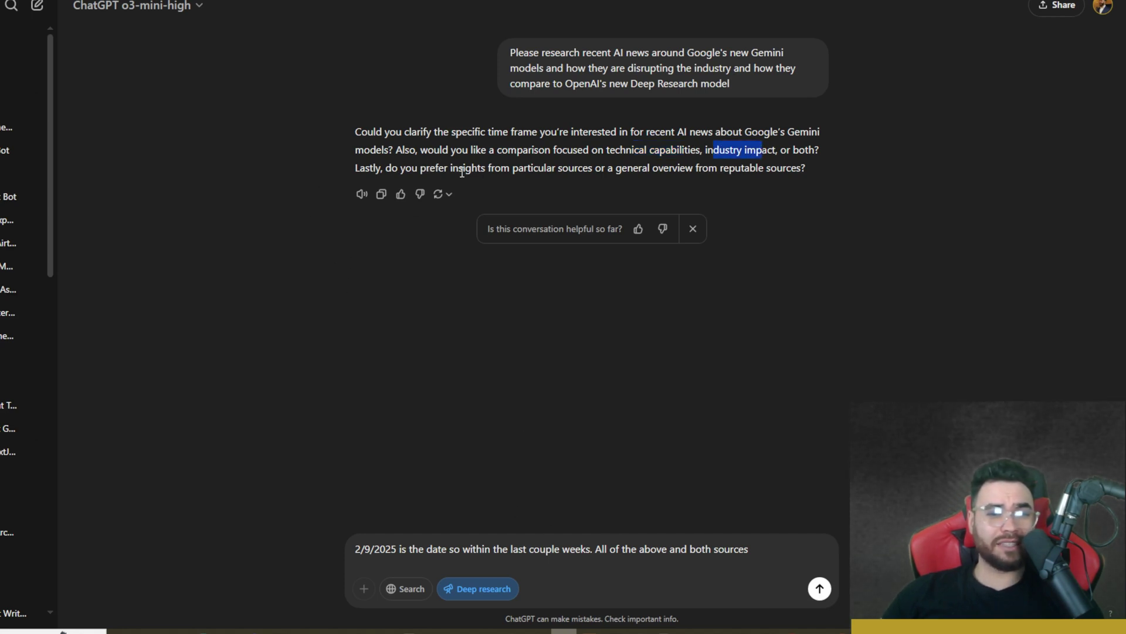
drag(490, 169, 559, 169)
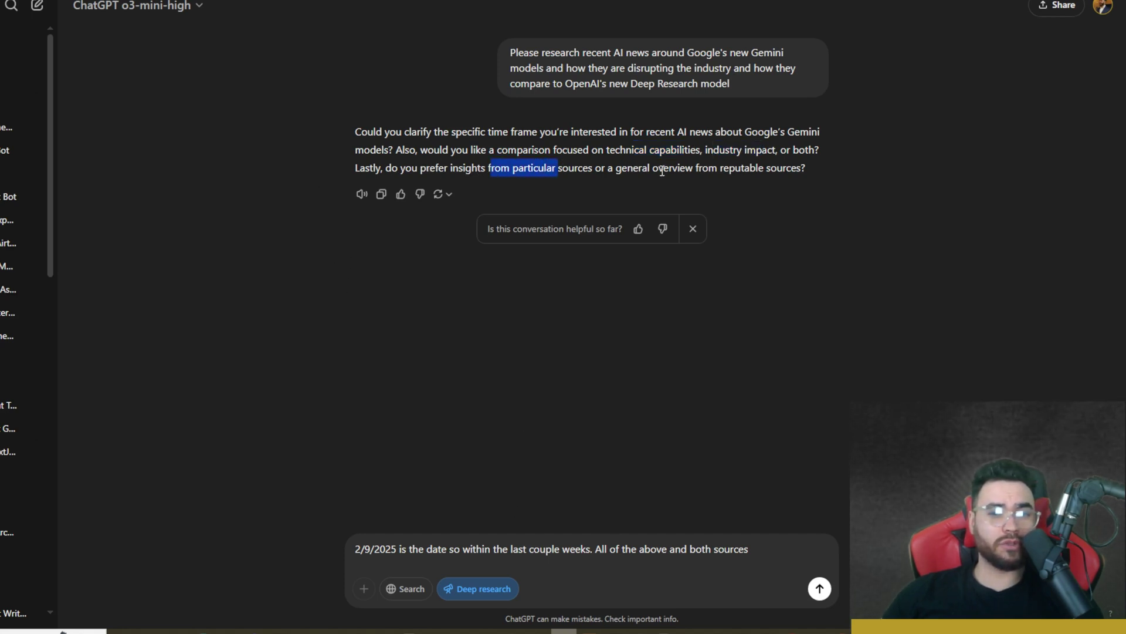
drag(664, 169, 717, 172)
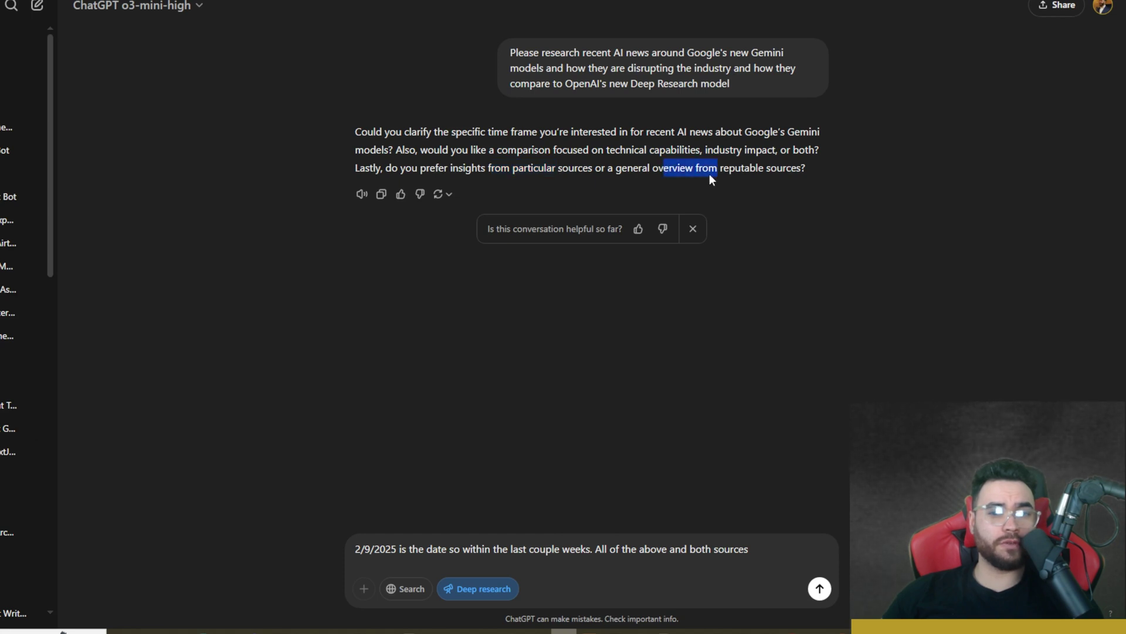
click(754, 551)
click(820, 588)
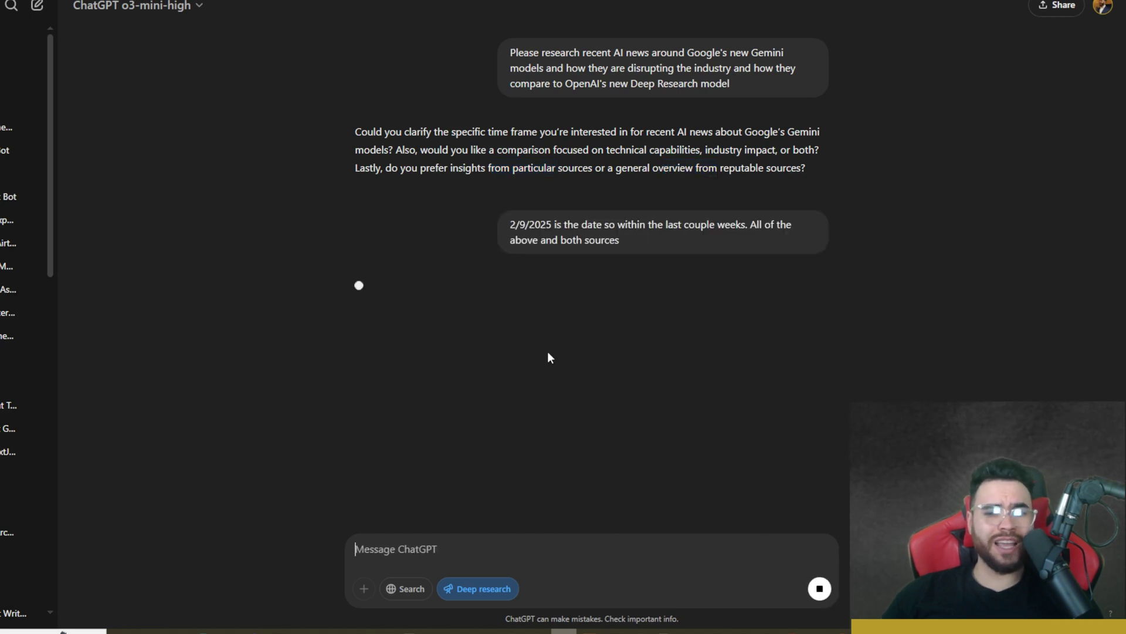
drag(356, 289, 754, 306)
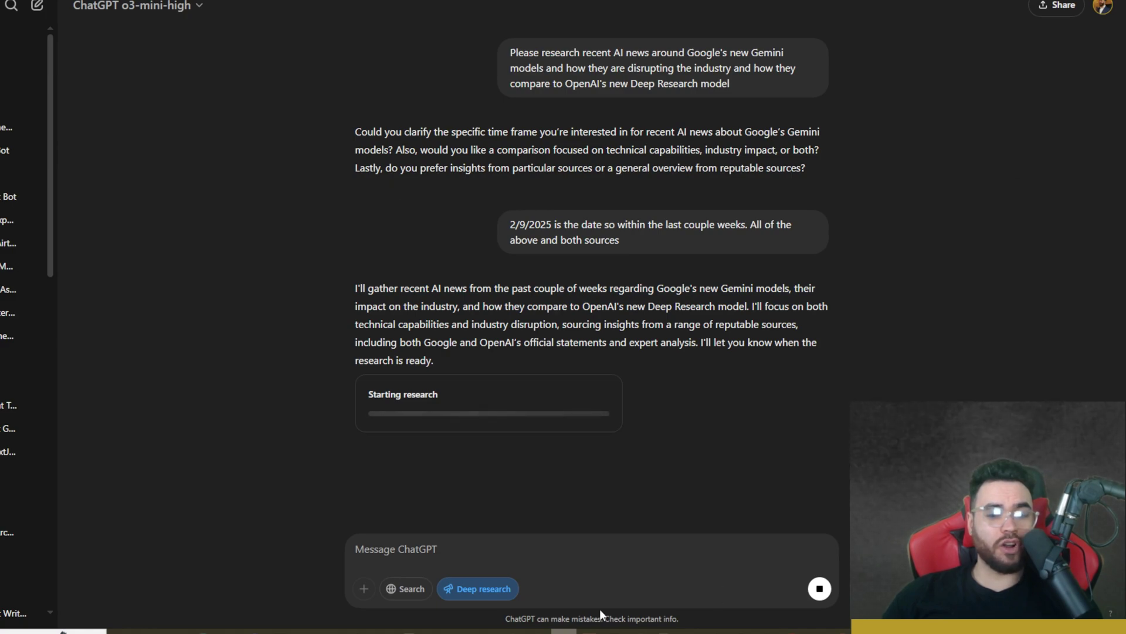
Back in Cursor, scroll the printed Final Report down to Sources and the 'saved to output.md' line
key(alt+Tab)
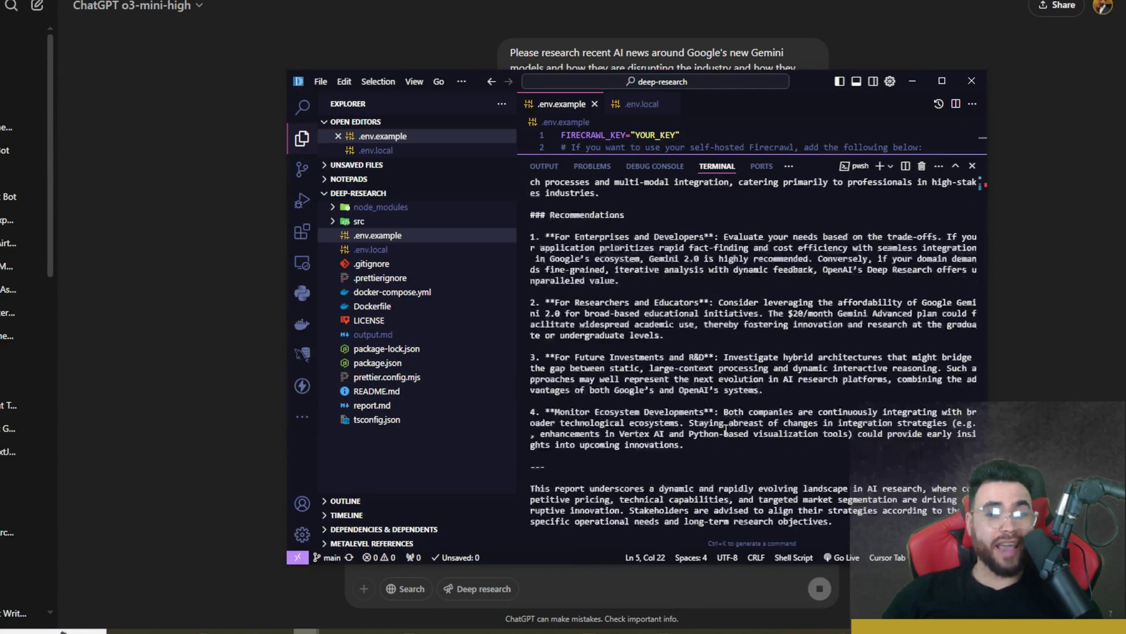
scroll(730, 432, up, 10)
scroll(730, 433, up, 15)
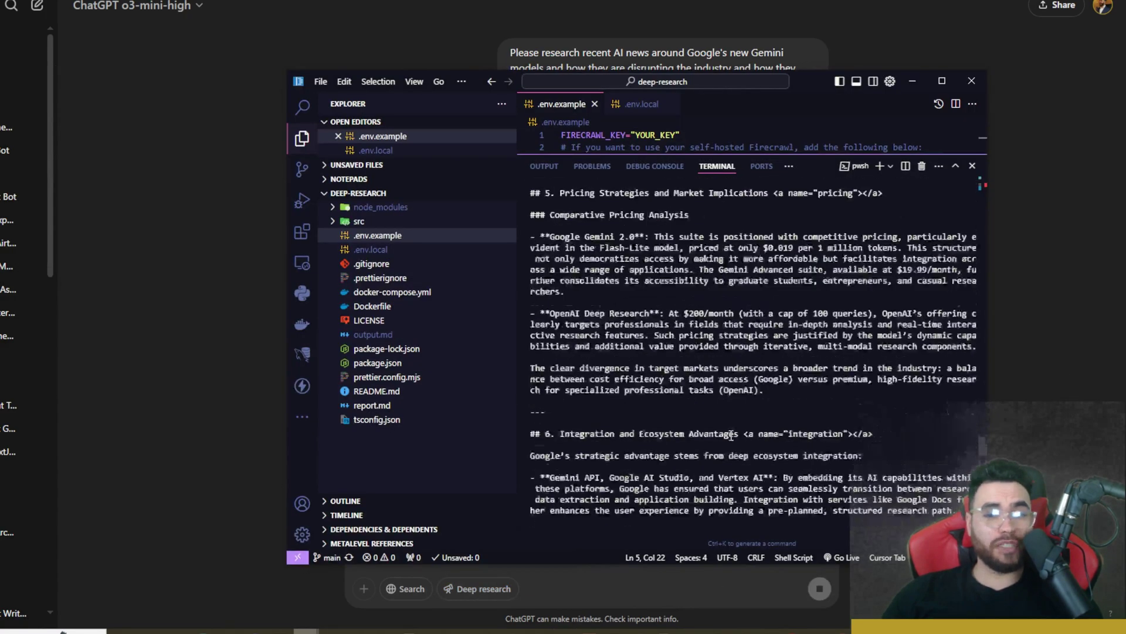
scroll(732, 436, up, 15)
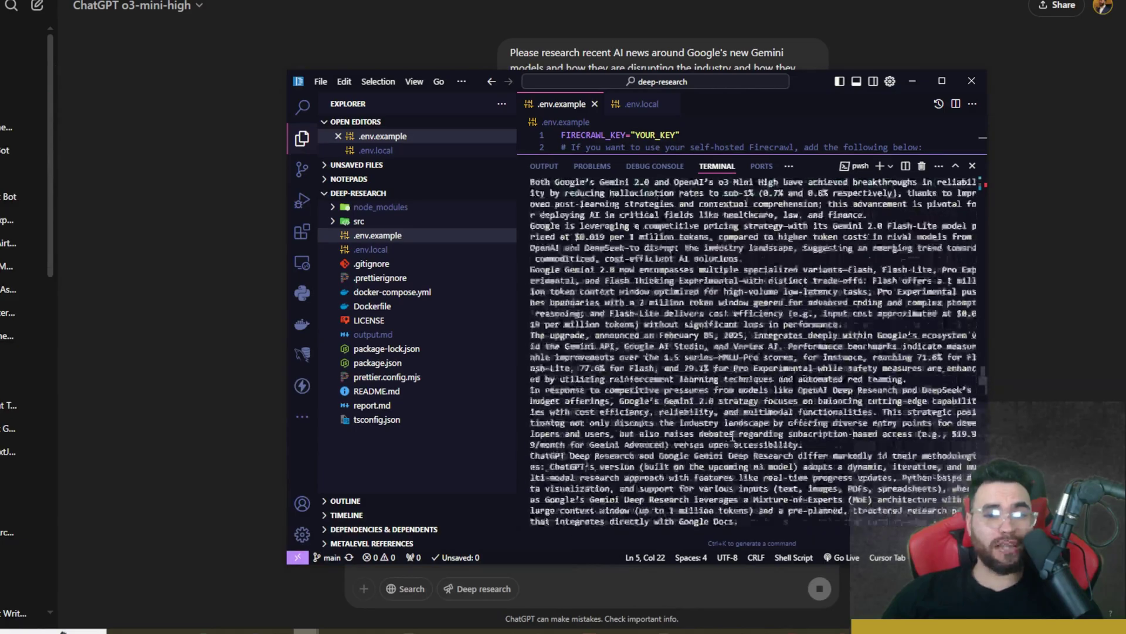
scroll(732, 435, up, 10)
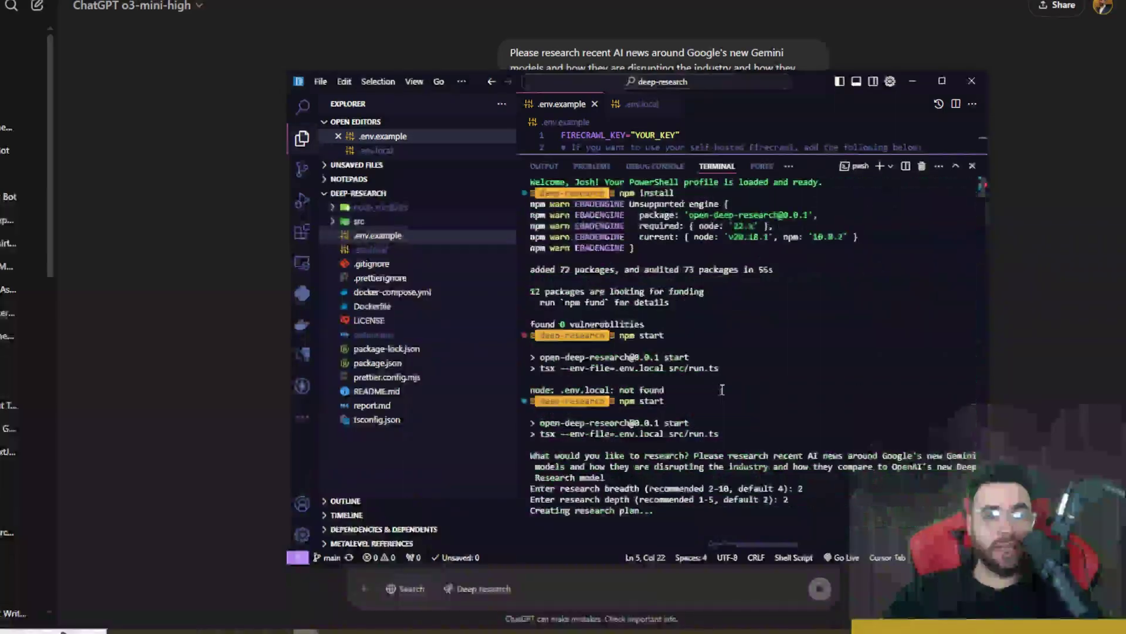
scroll(700, 393, down, 8)
scroll(700, 393, down, 1)
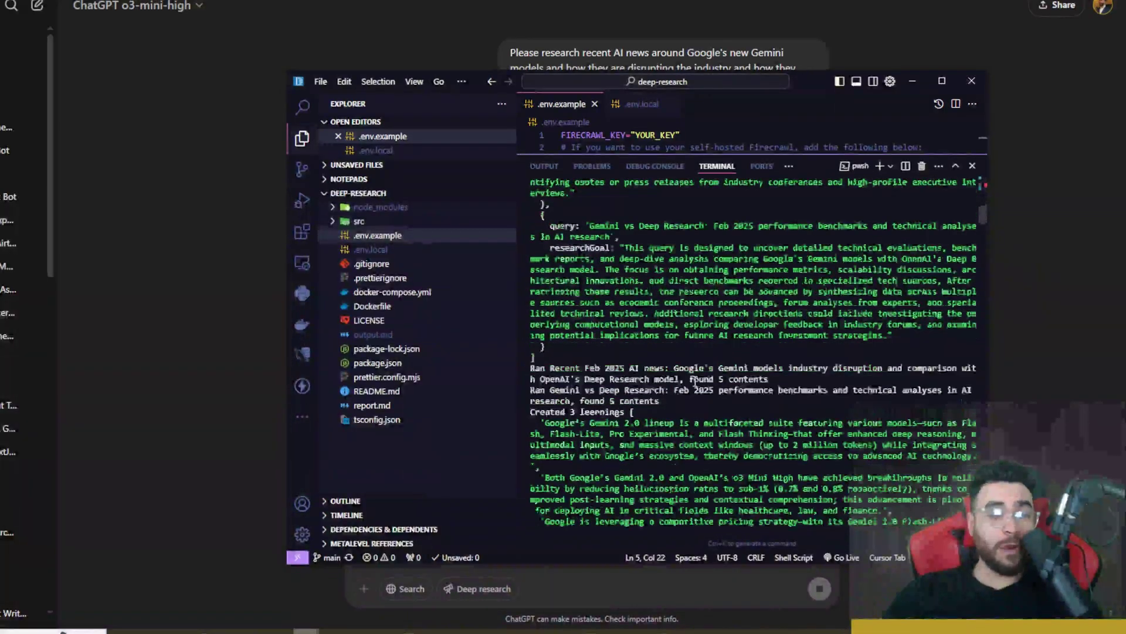
scroll(697, 381, down, 5)
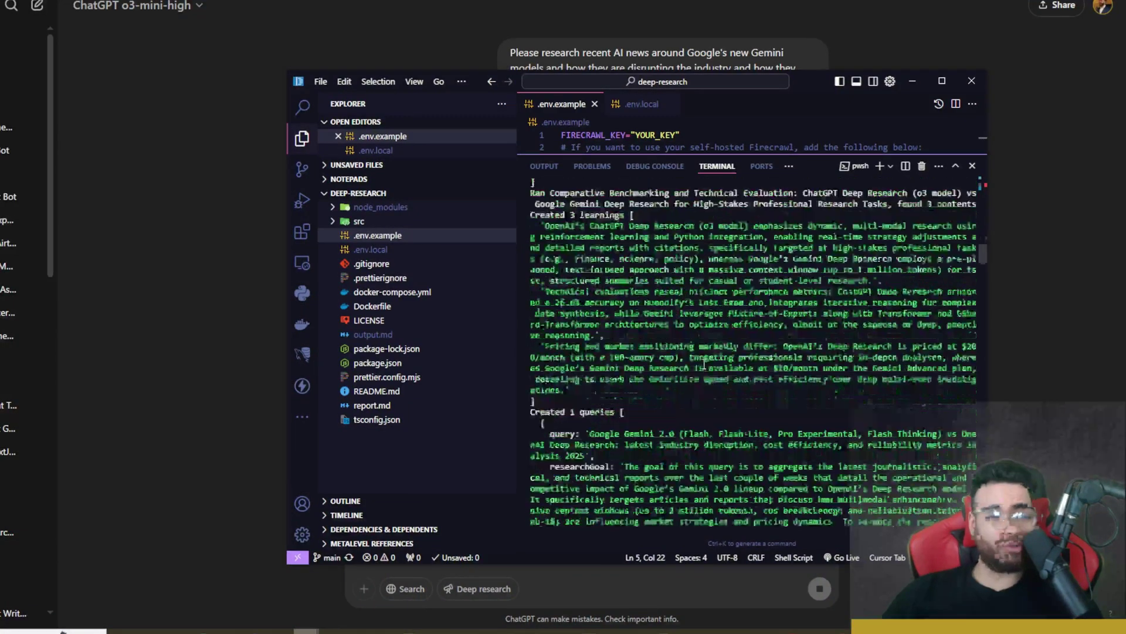
scroll(704, 364, down, 4)
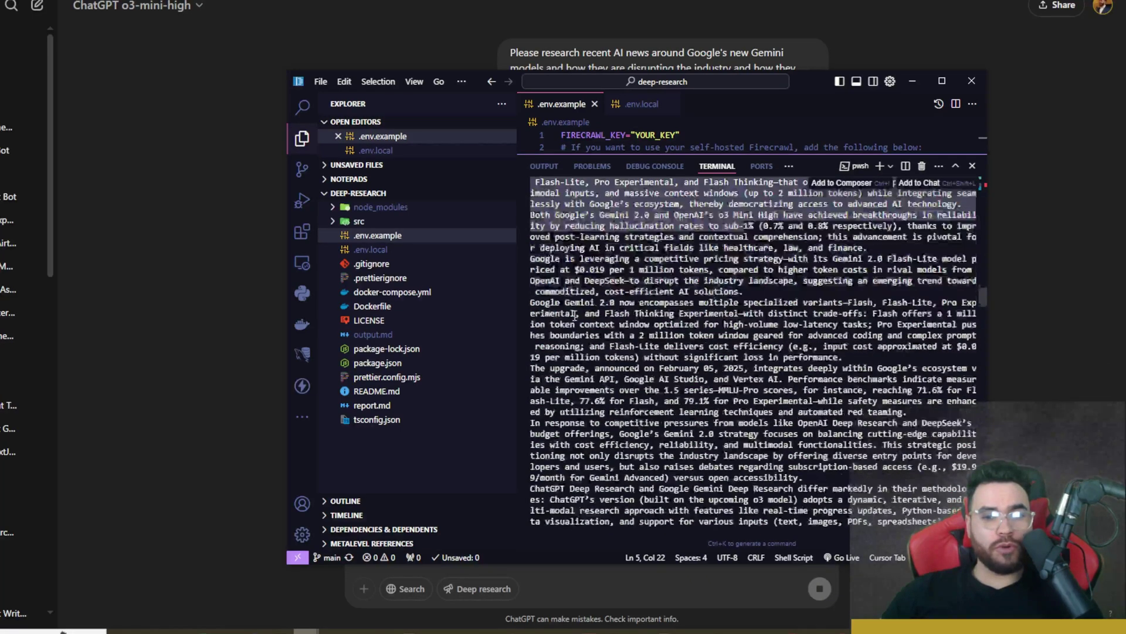
scroll(574, 316, down, 9)
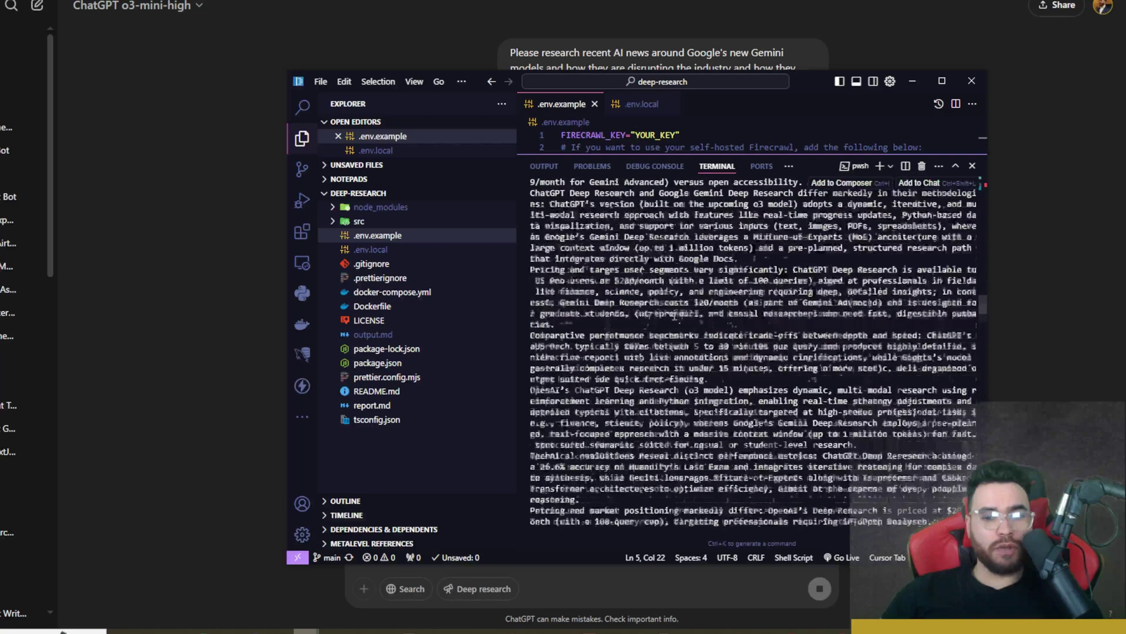
scroll(682, 317, down, 10)
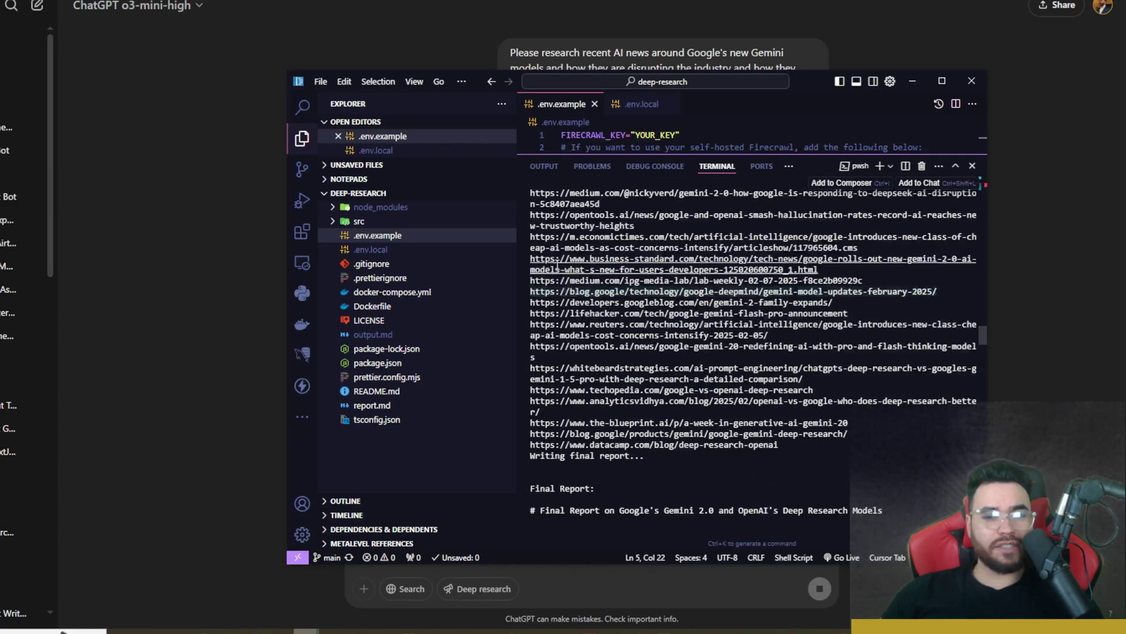
scroll(562, 275, down, 6)
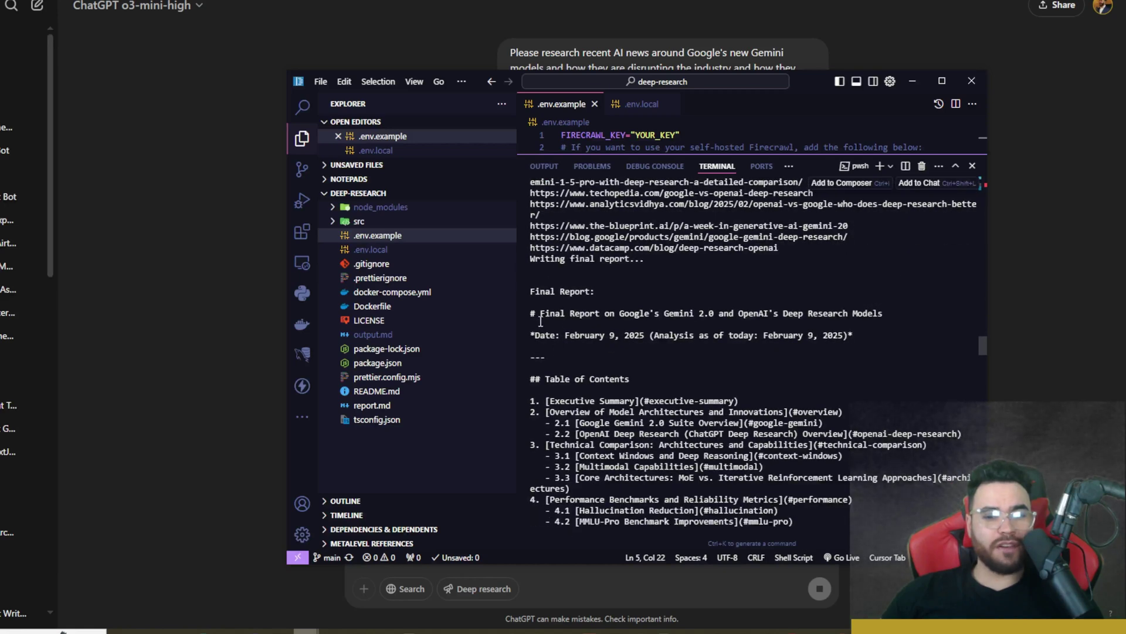
scroll(554, 321, down, 3)
drag(532, 288, 536, 312)
scroll(605, 316, down, 3)
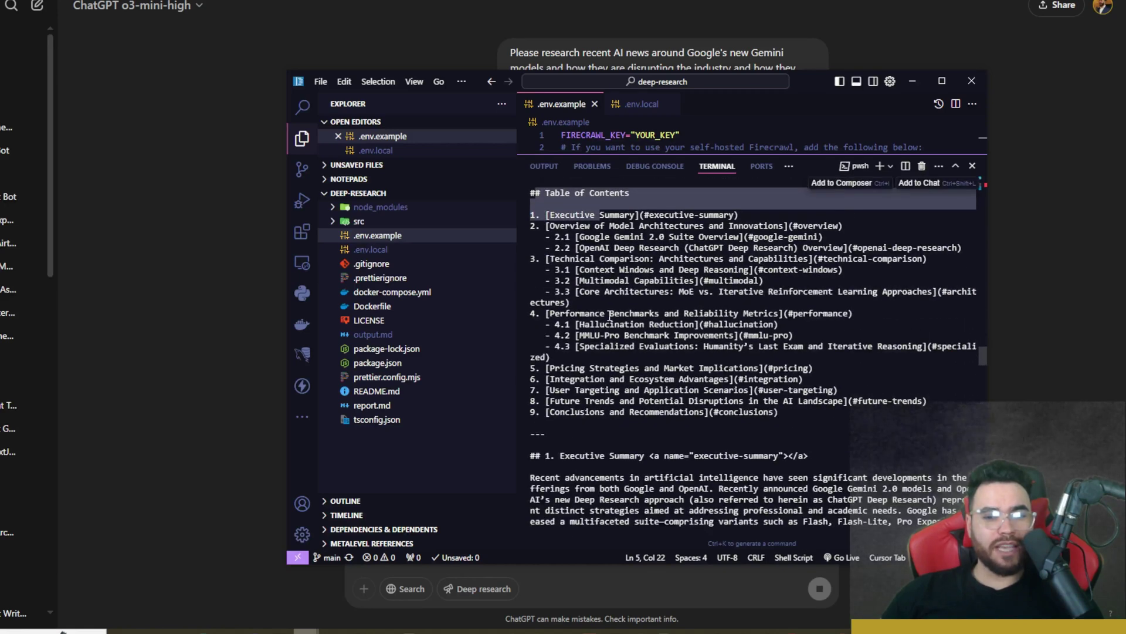
scroll(605, 315, down, 3)
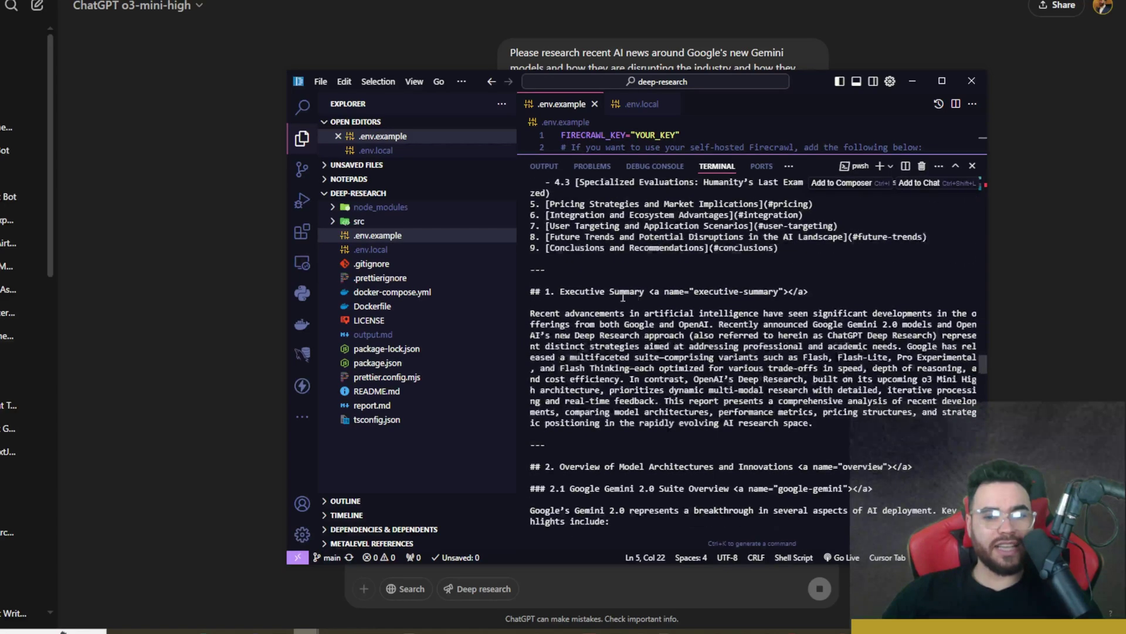
scroll(772, 312, down, 5)
drag(579, 302, 669, 302)
scroll(621, 325, down, 3)
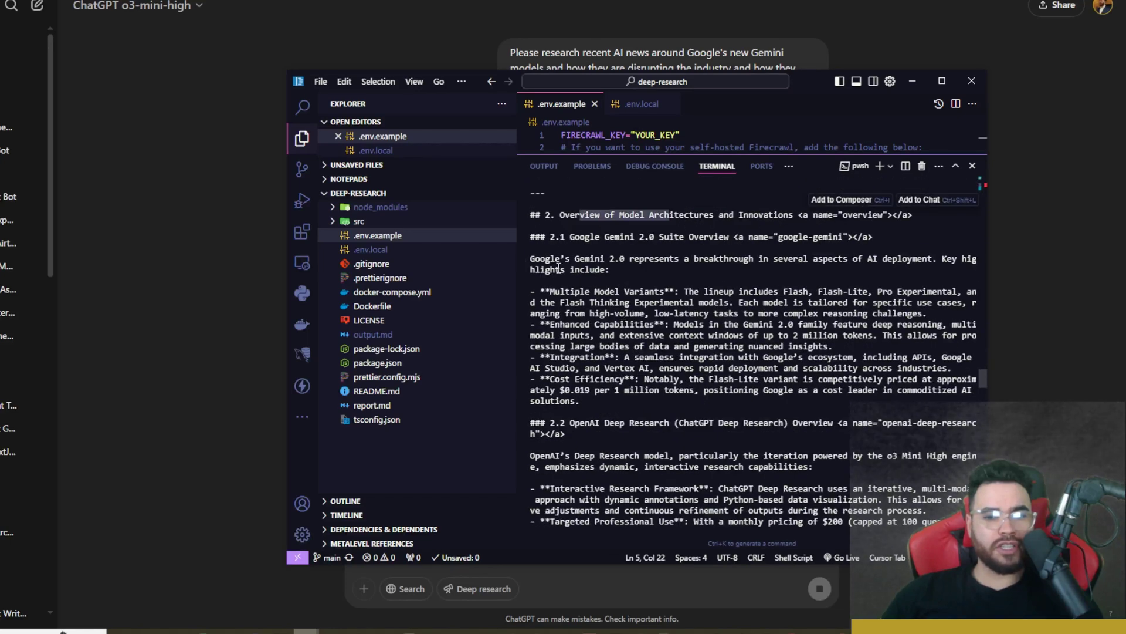
click(587, 245)
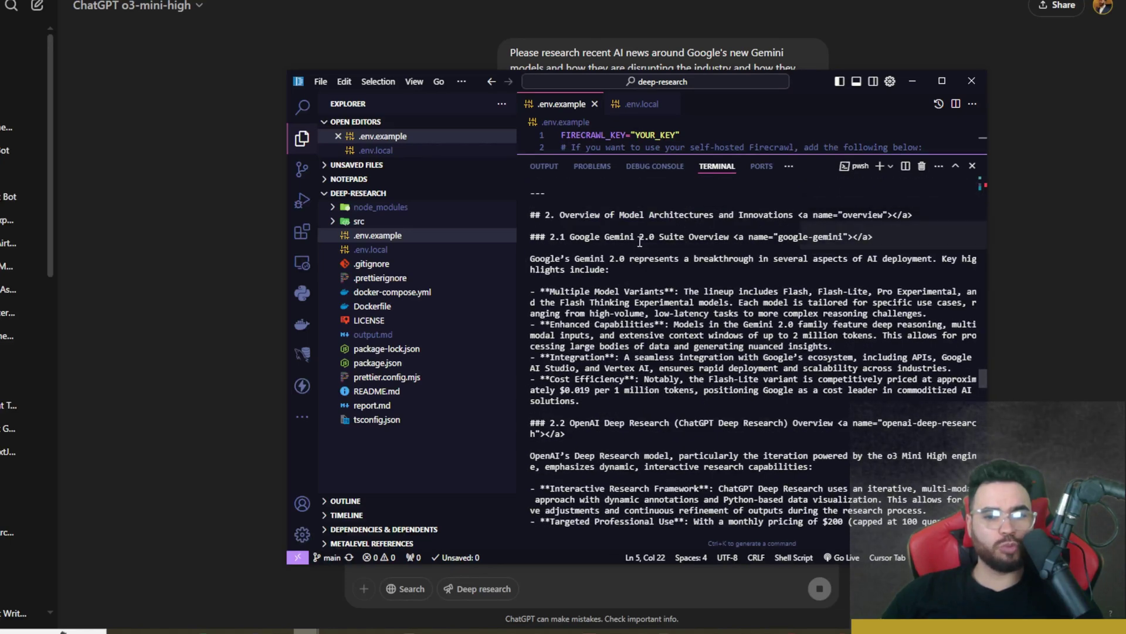
scroll(641, 242, down, 15)
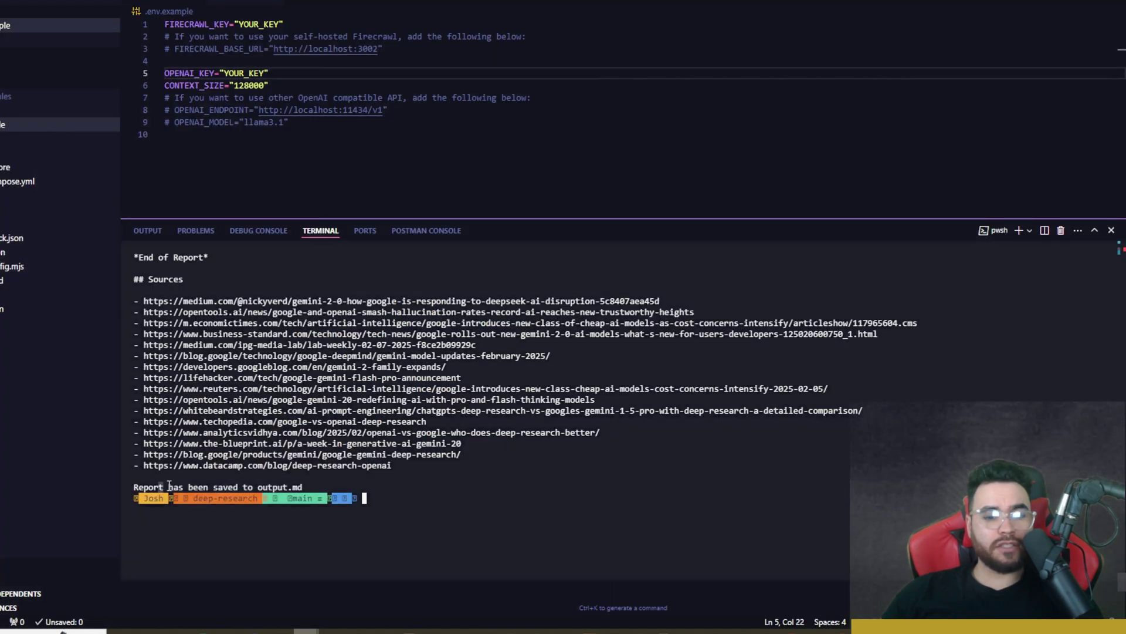
Open output.md from the Explorer and drag the terminal down to enlarge the report
drag(175, 484, 302, 487)
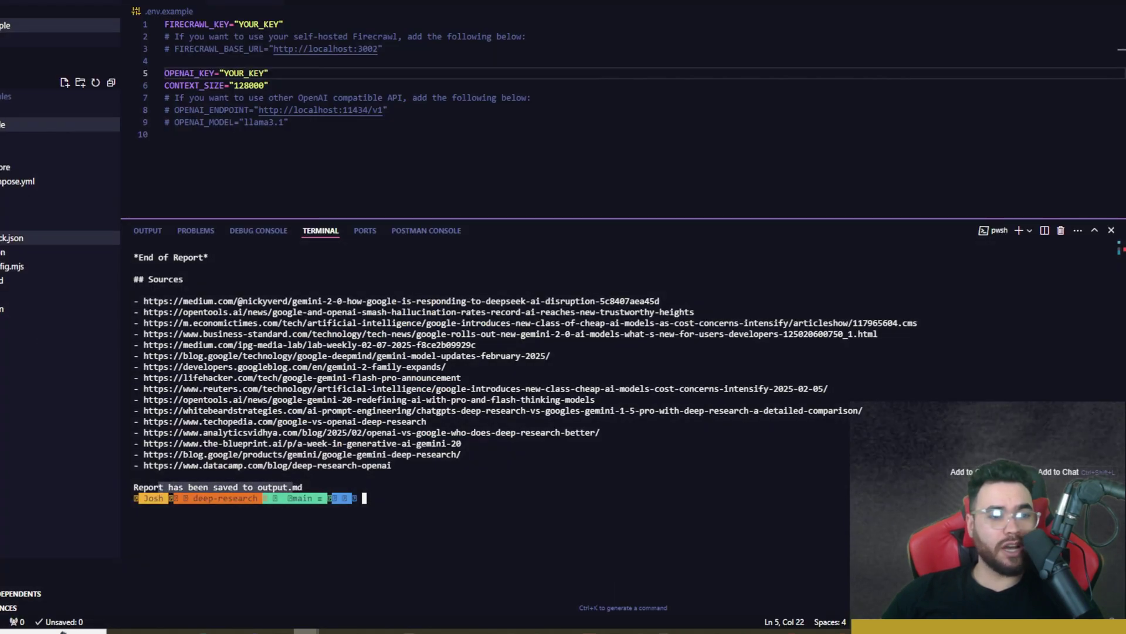
click(17, 224)
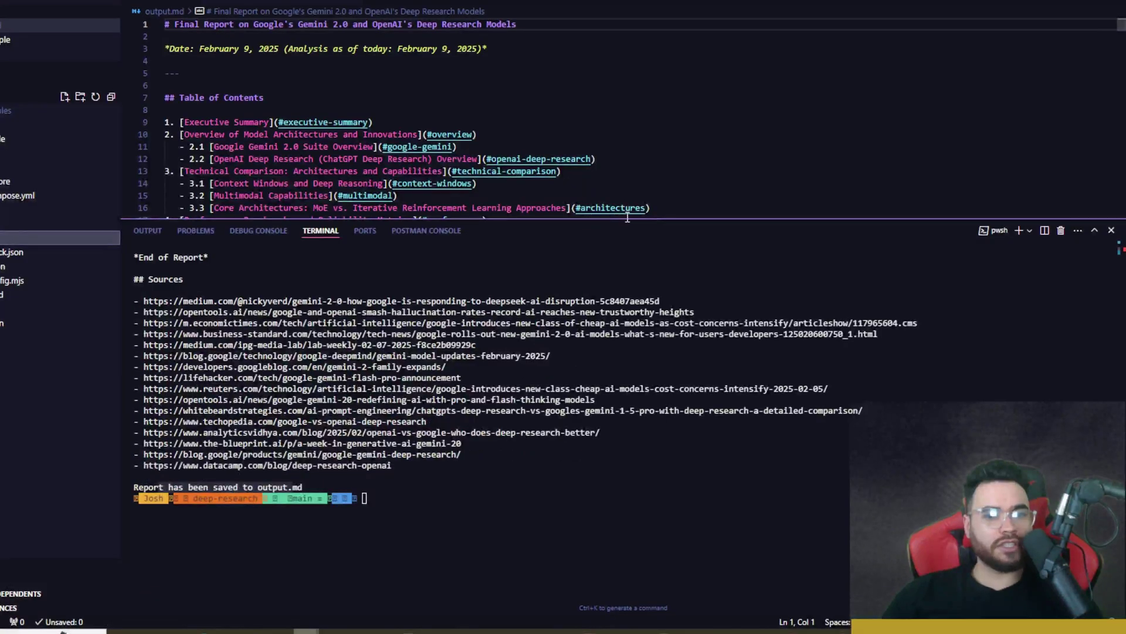
drag(626, 218, 645, 502)
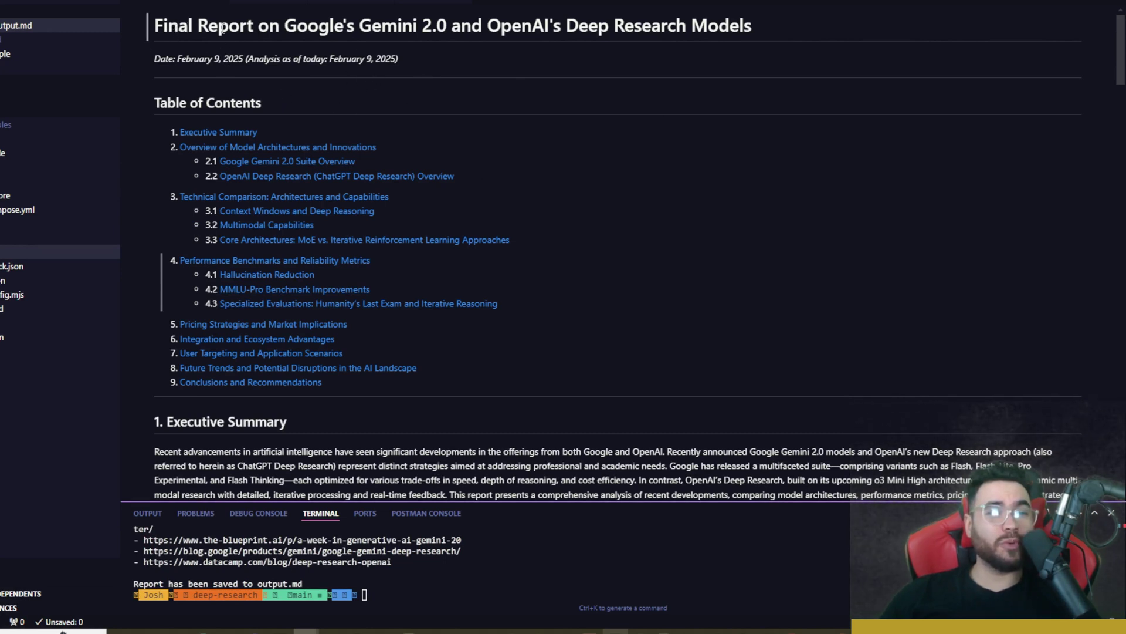
Read the report title, Executive Summary and the 2.1 Gemini 2.0 and 2.2 OpenAI Deep Research sections
drag(222, 29, 676, 26)
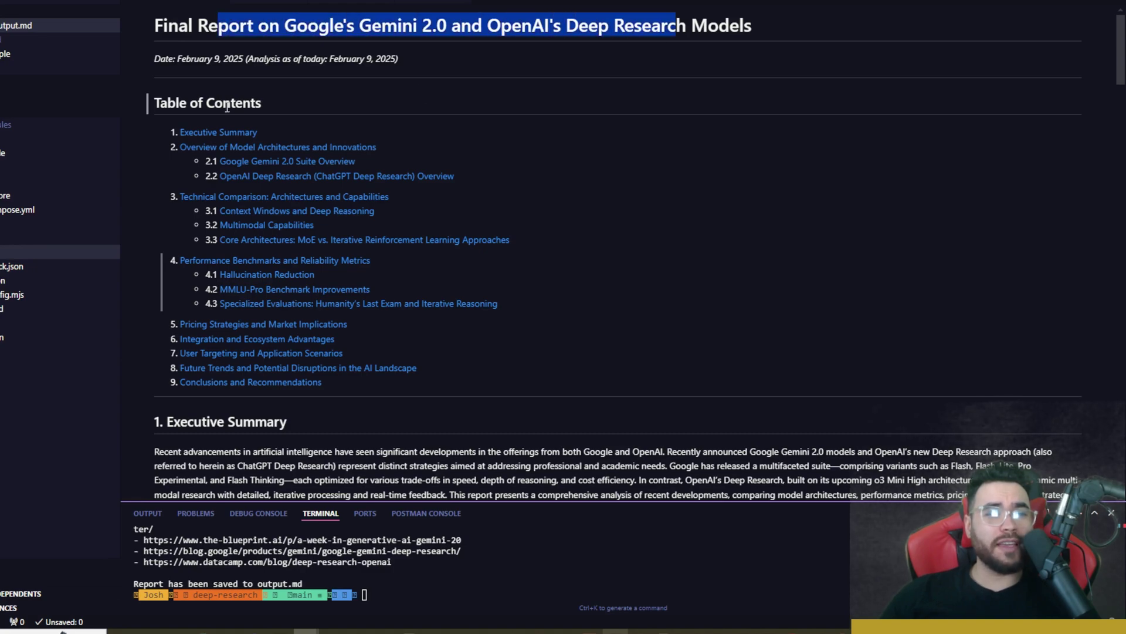
scroll(227, 106, down, 1)
scroll(175, 88, up, 1)
scroll(261, 79, down, 4)
drag(207, 164, 332, 196)
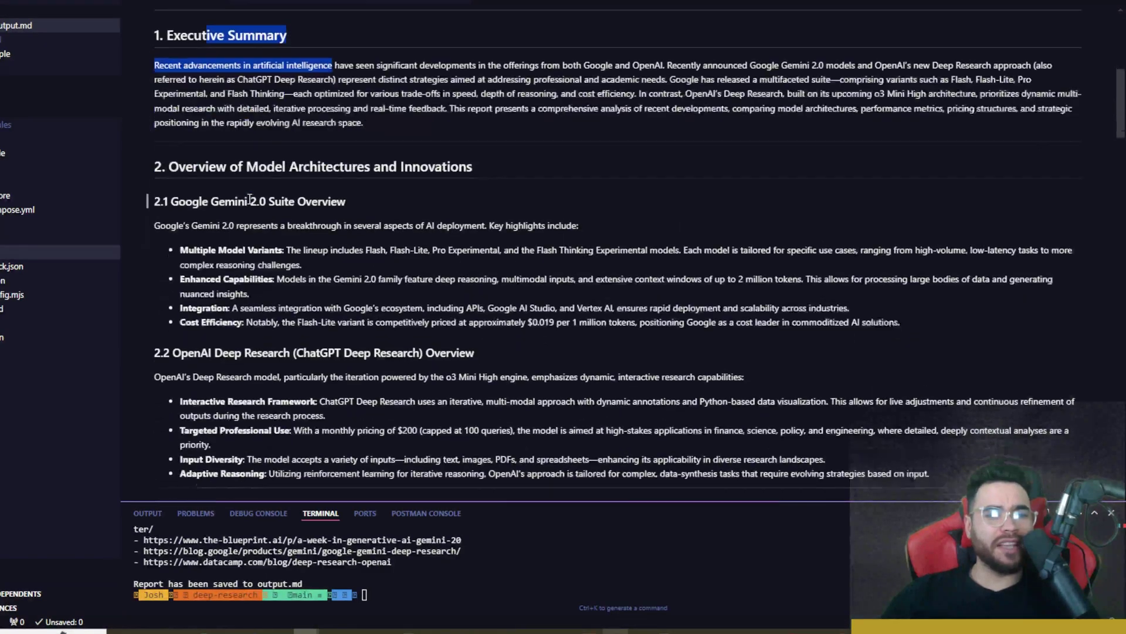
drag(213, 171, 363, 172)
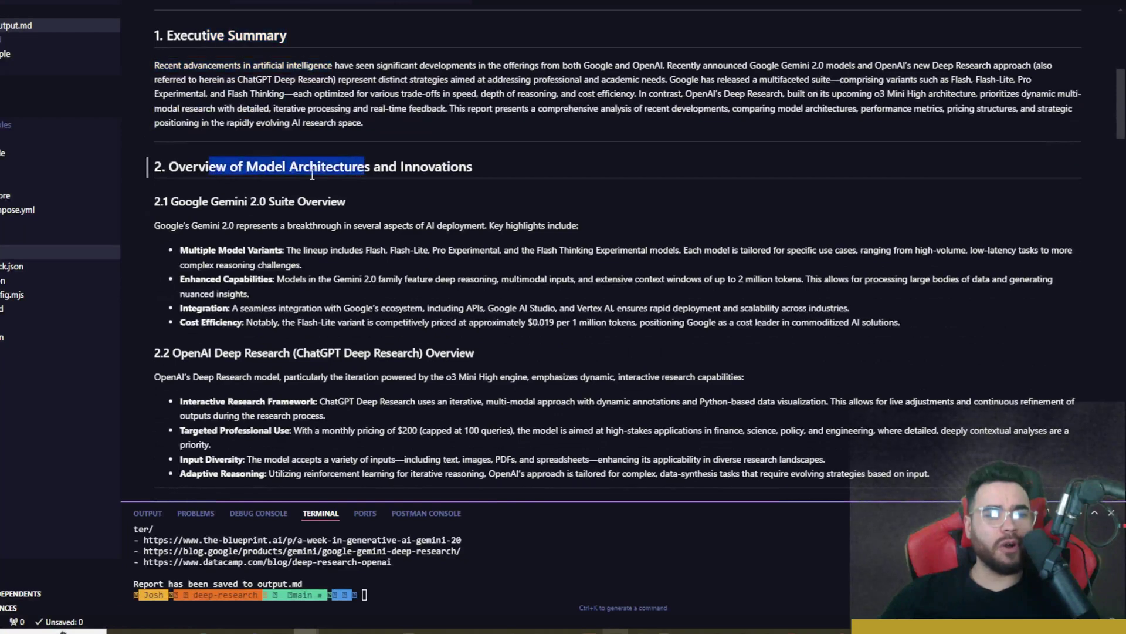
drag(200, 204, 238, 204)
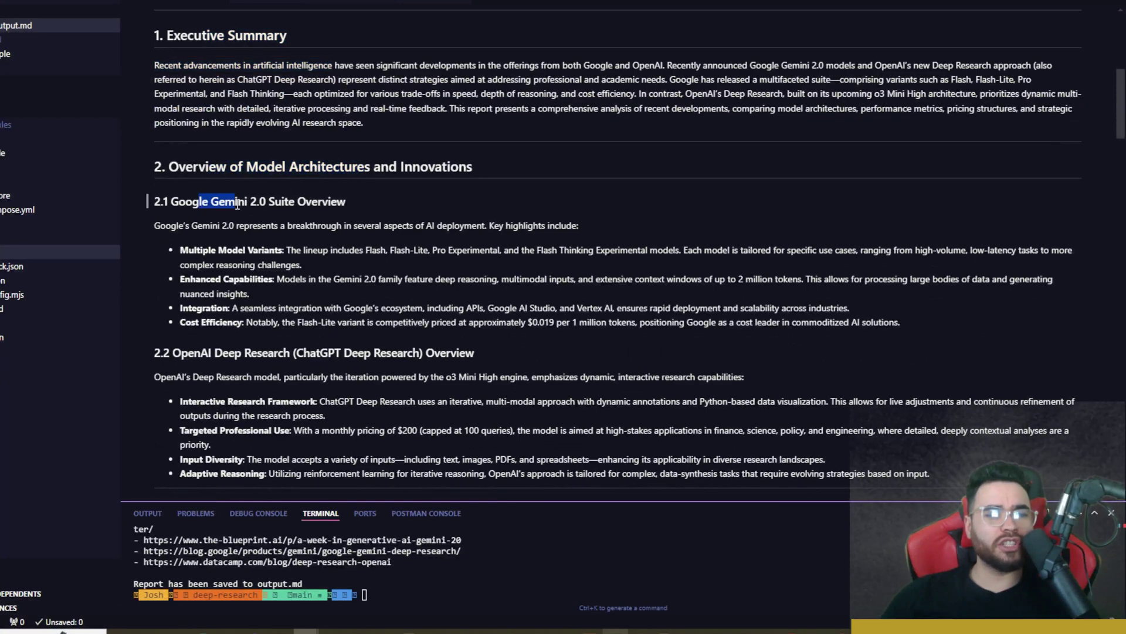
scroll(252, 207, down, 5)
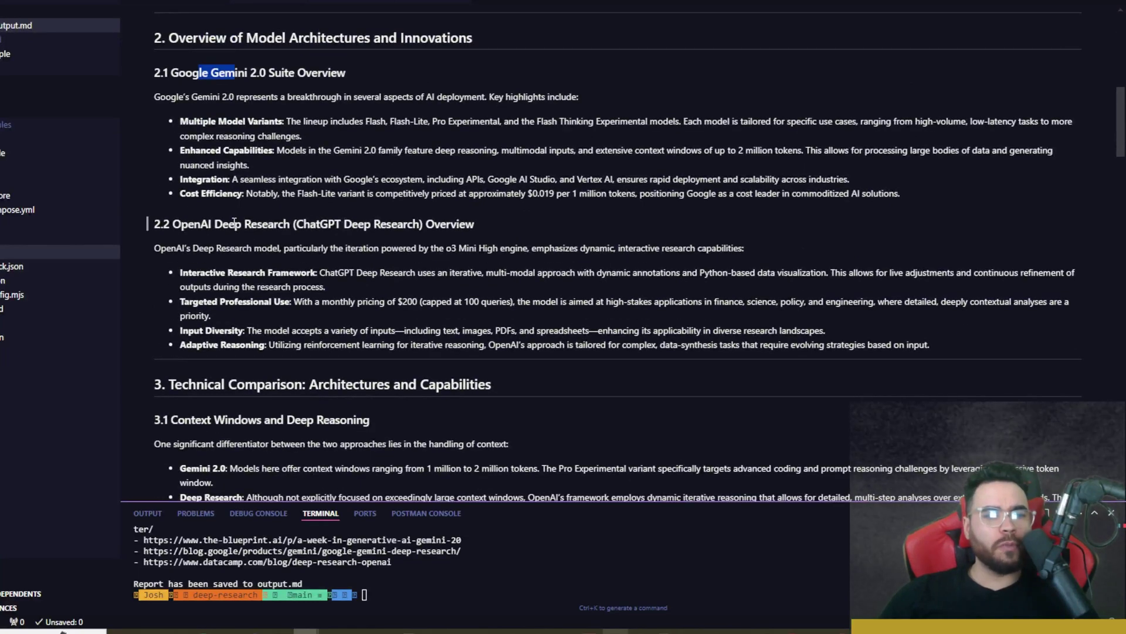
drag(235, 224, 308, 224)
scroll(417, 242, down, 7)
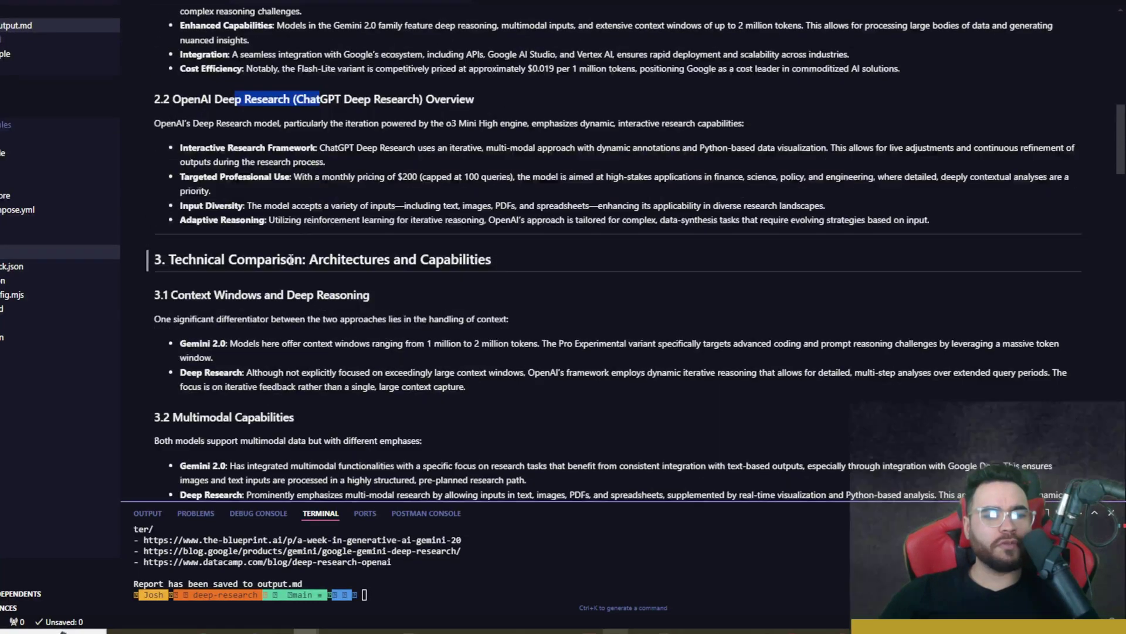
drag(372, 192, 442, 193)
scroll(435, 211, down, 7)
Read on from 3.1 Context Windows and 3.3 Mixture-of-Experts down to section 9 Conclusions
drag(234, 34, 299, 47)
drag(192, 156, 248, 156)
scroll(218, 185, down, 5)
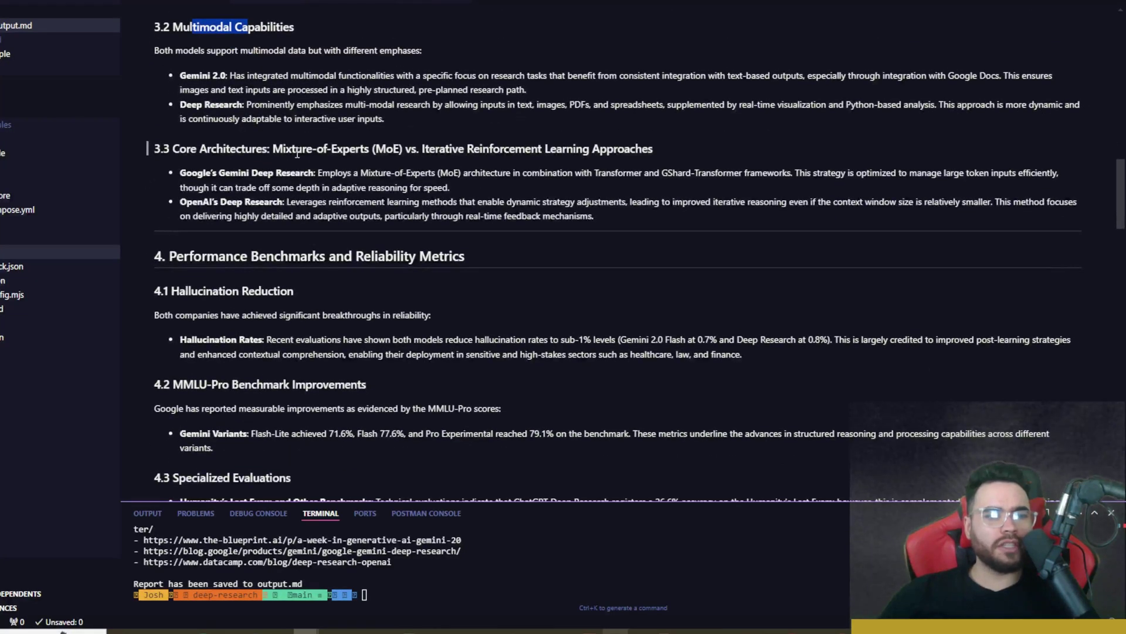
drag(349, 152, 405, 152)
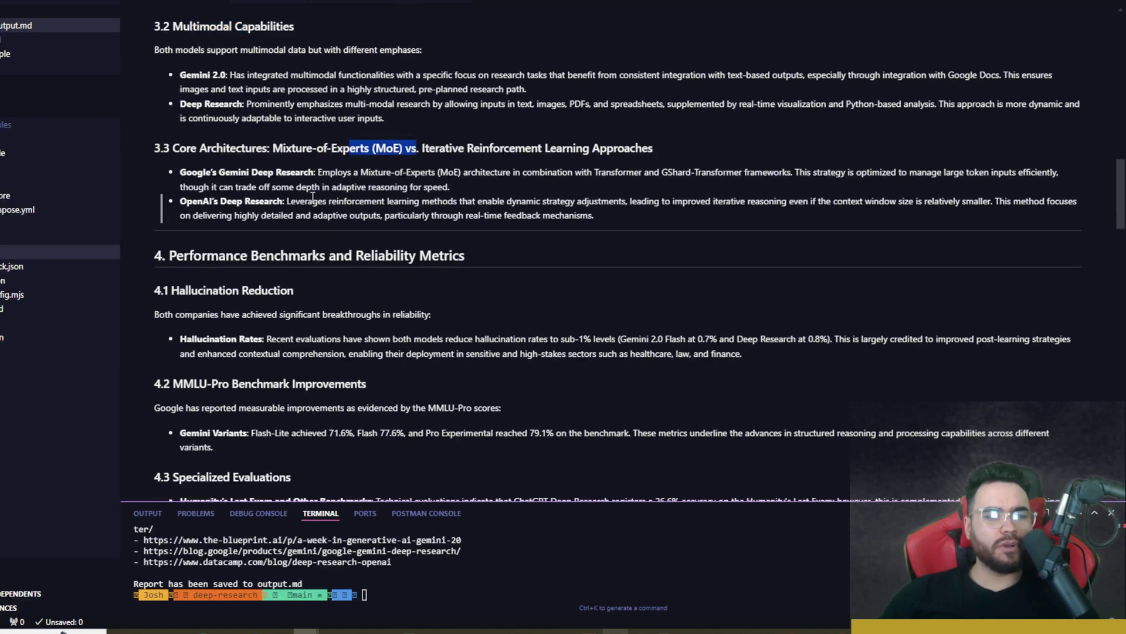
scroll(469, 176, down, 3)
drag(251, 63, 415, 65)
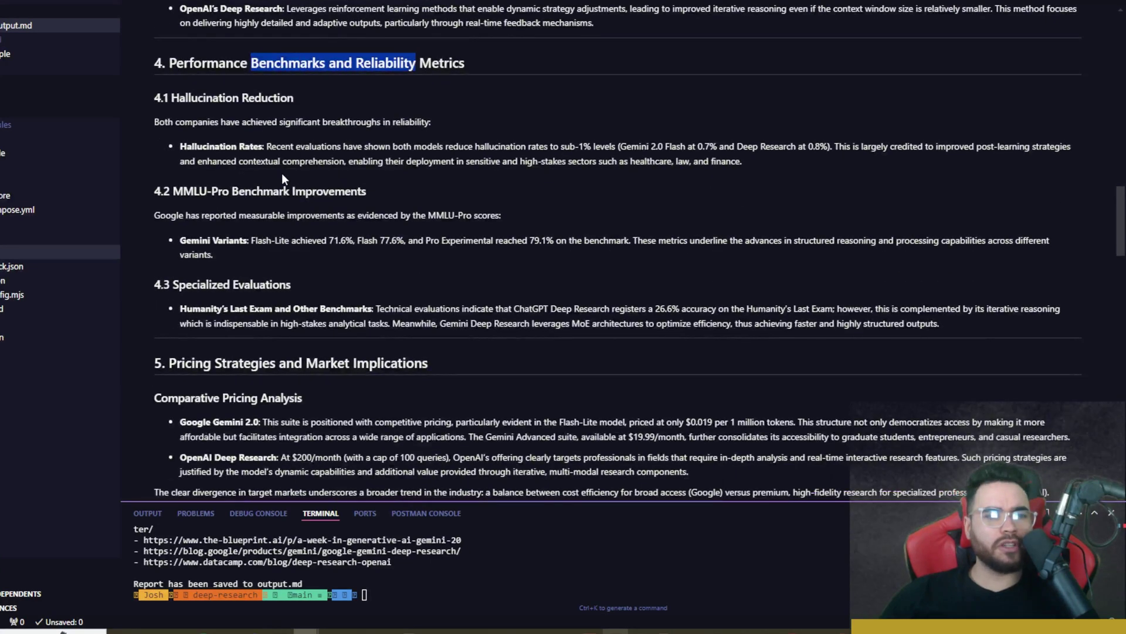
scroll(287, 171, down, 3)
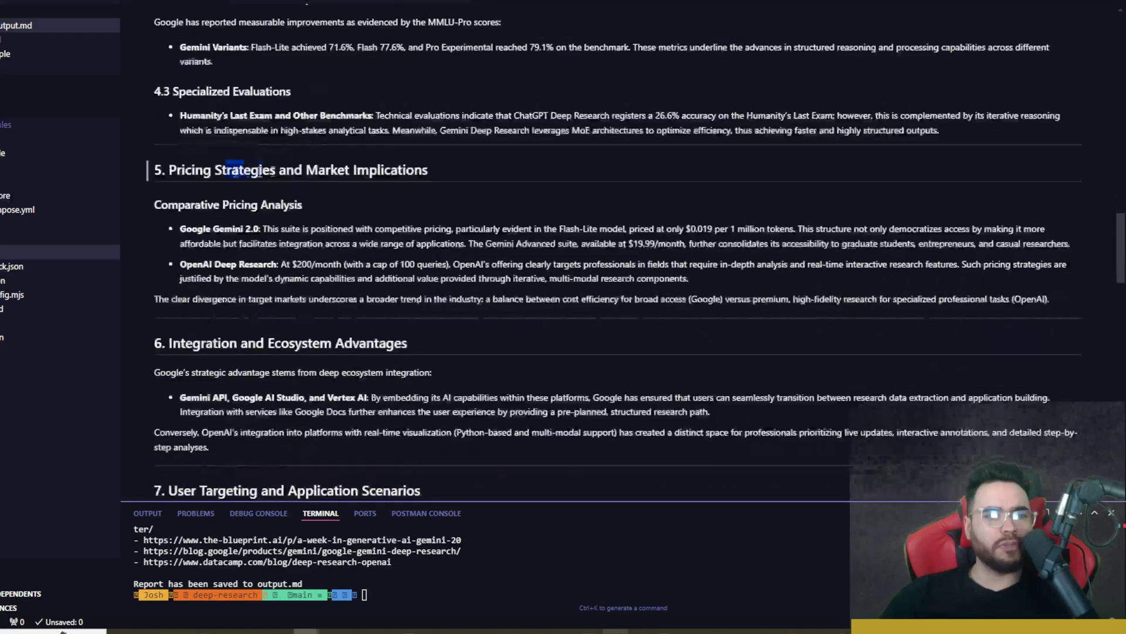
drag(326, 171, 300, 151)
scroll(245, 177, down, 1)
scroll(245, 178, down, 2)
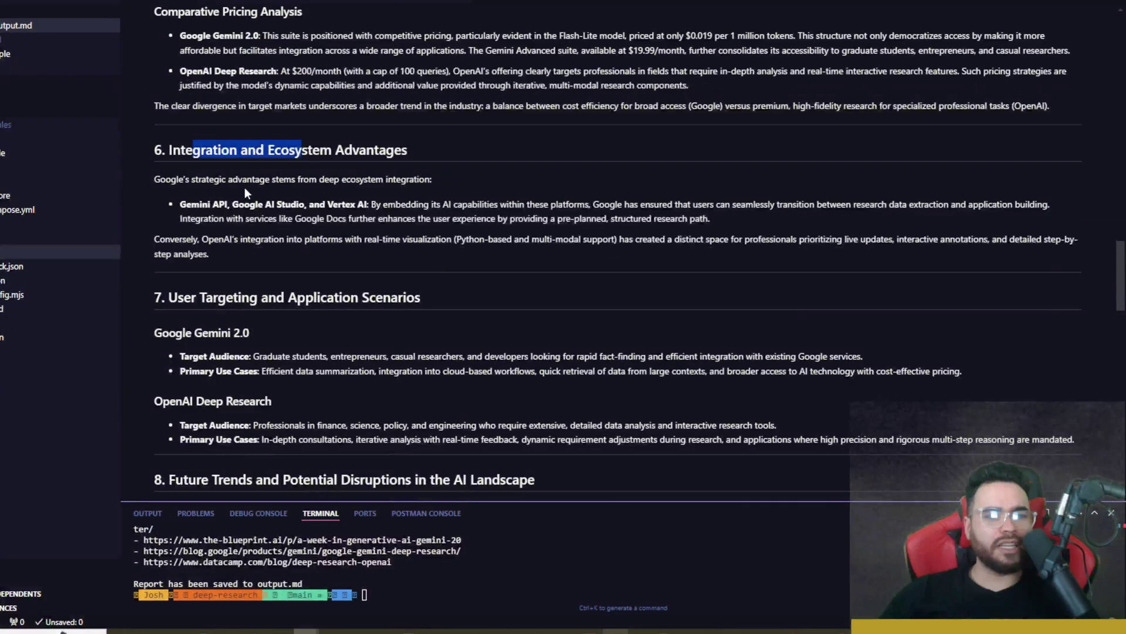
scroll(244, 188, down, 2)
drag(213, 169, 308, 169)
scroll(379, 186, down, 4)
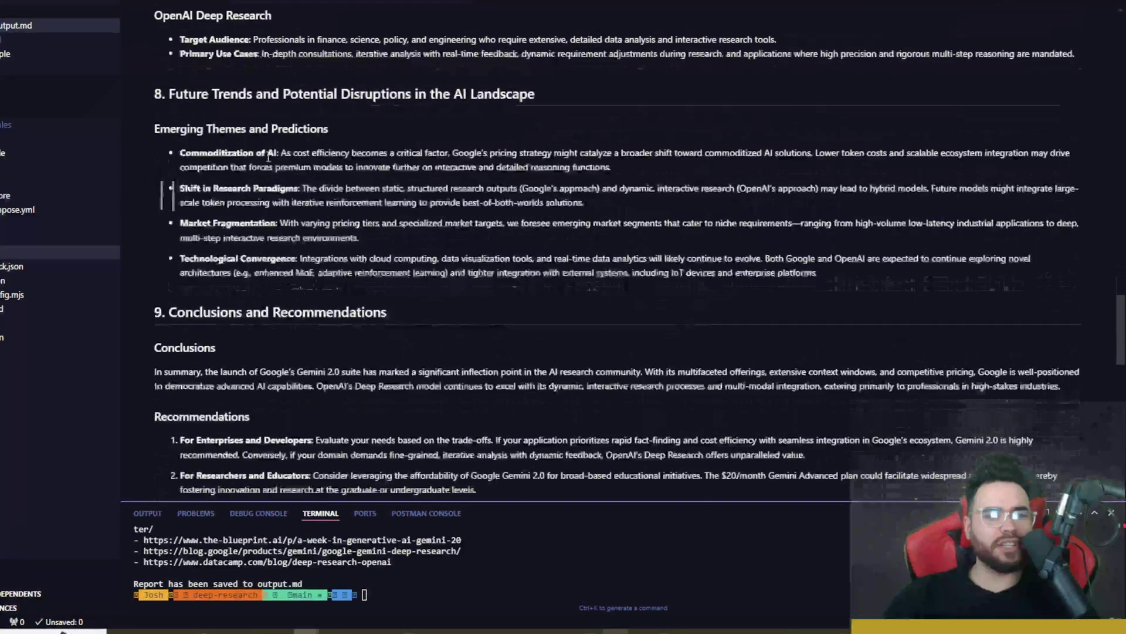
drag(210, 93, 417, 87)
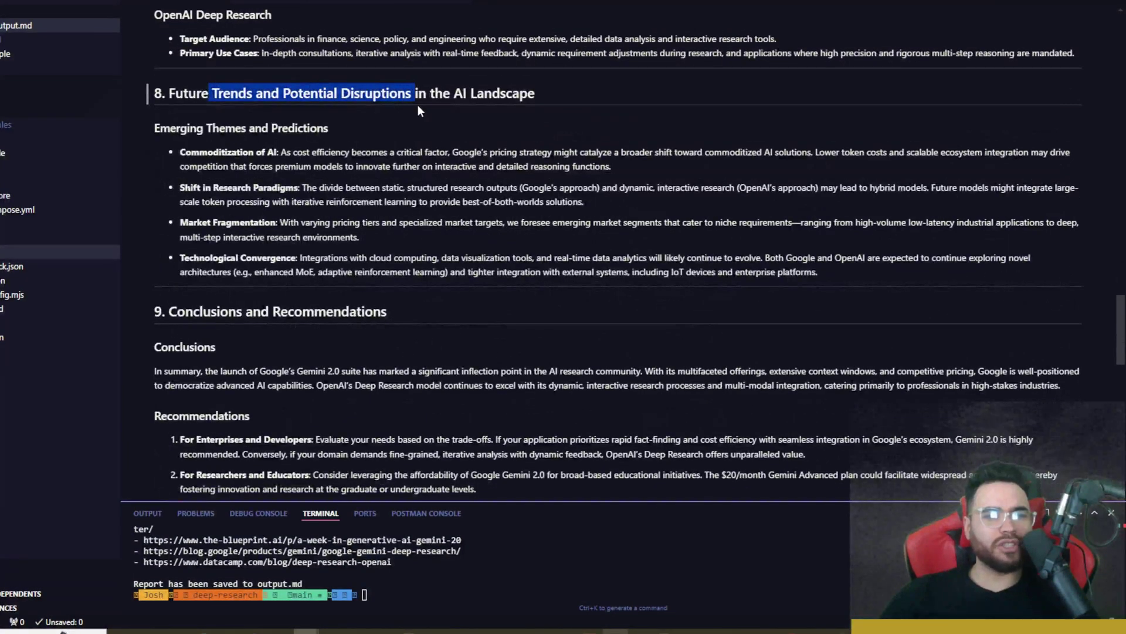
scroll(447, 126, down, 3)
drag(216, 154, 237, 118)
scroll(317, 390, down, 3)
scroll(216, 243, up, 4)
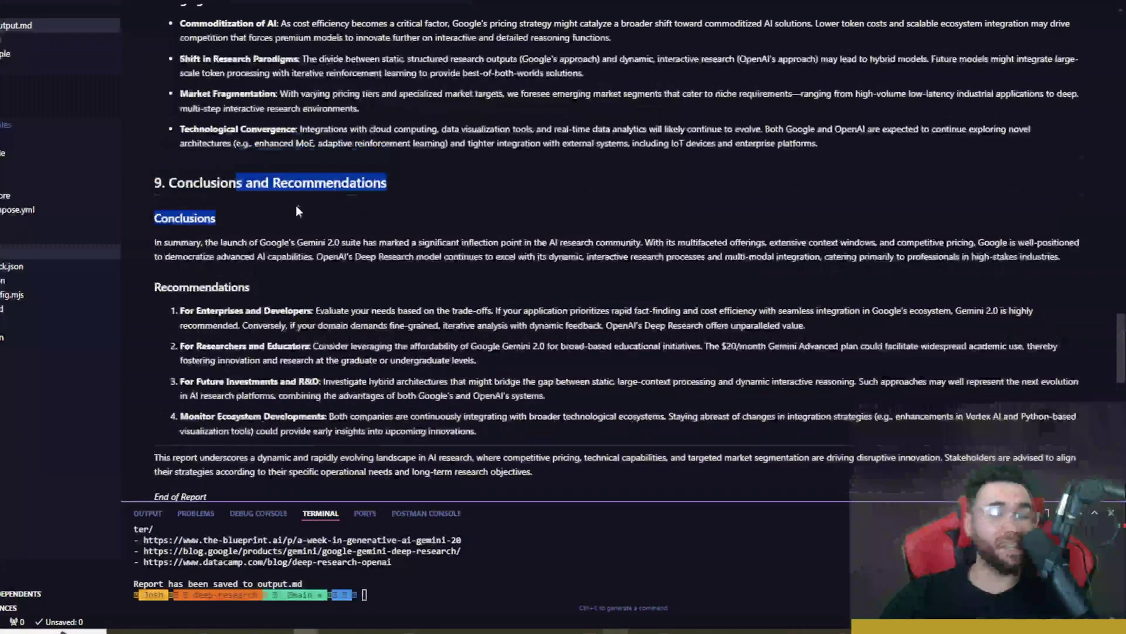
Scroll the output.md preview to its Sources list and back up, then through ChatGPT's finished answer
scroll(294, 206, down, 7)
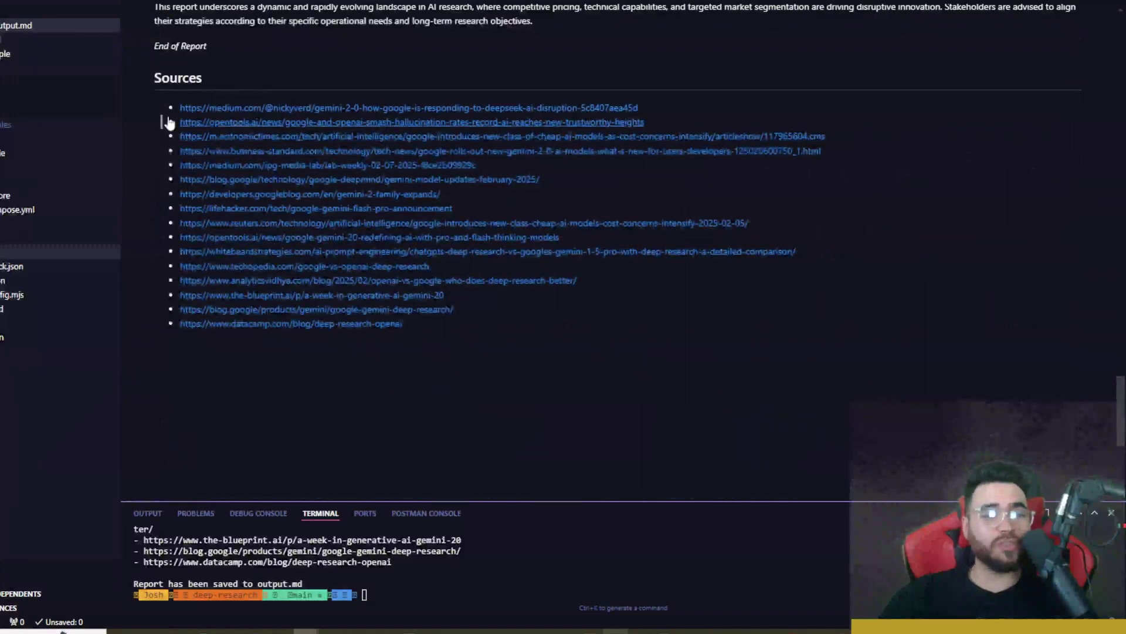
scroll(317, 258, down, 5)
scroll(319, 257, up, 15)
scroll(318, 257, up, 20)
scroll(310, 259, up, 2)
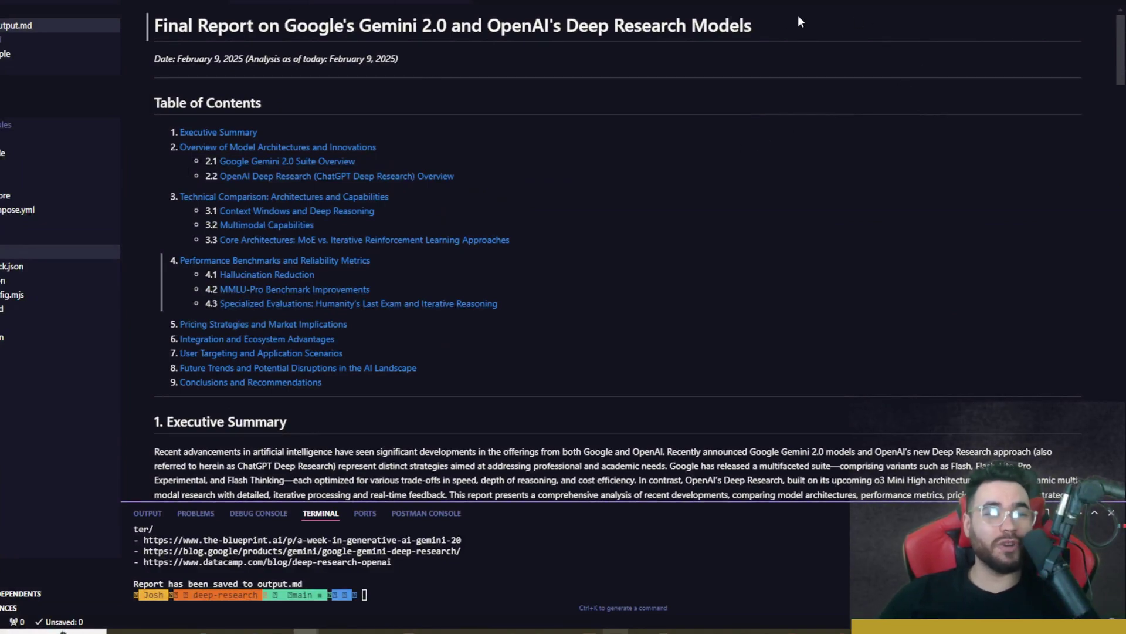
scroll(744, 143, down, 20)
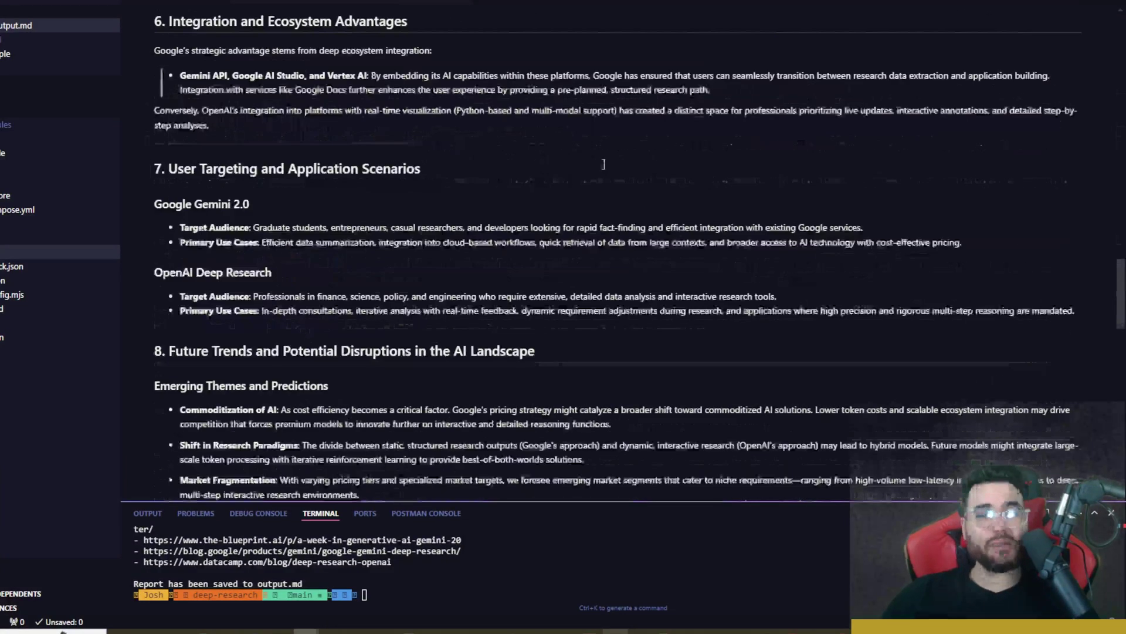
scroll(588, 284, down, 12)
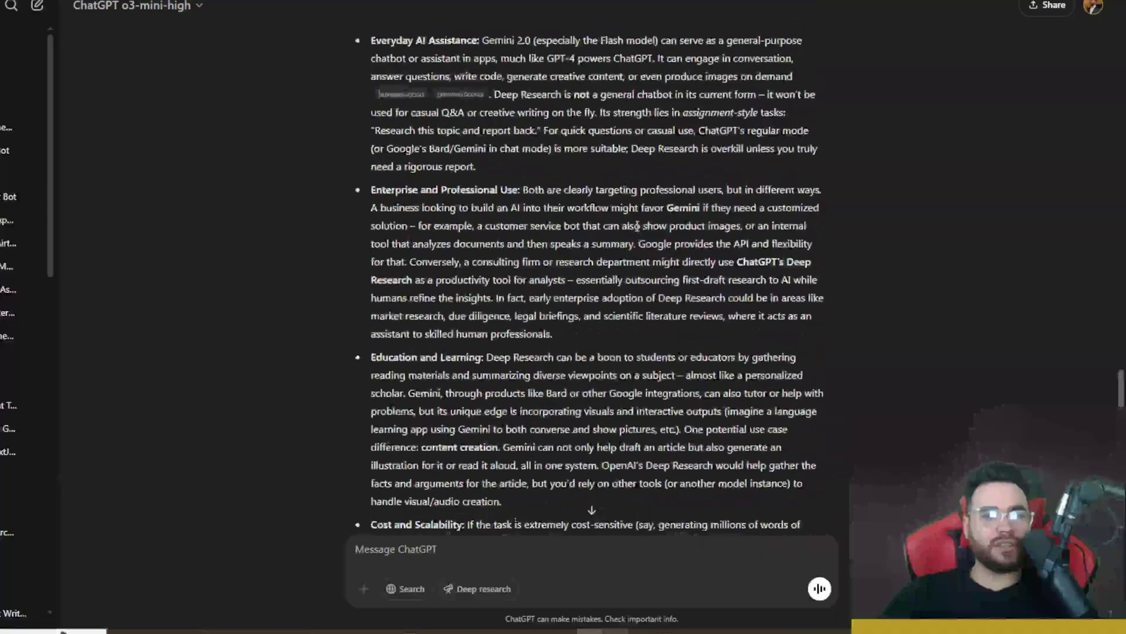
scroll(637, 226, up, 3)
scroll(637, 226, up, 20)
scroll(637, 225, up, 20)
scroll(626, 229, up, 15)
scroll(664, 198, down, 3)
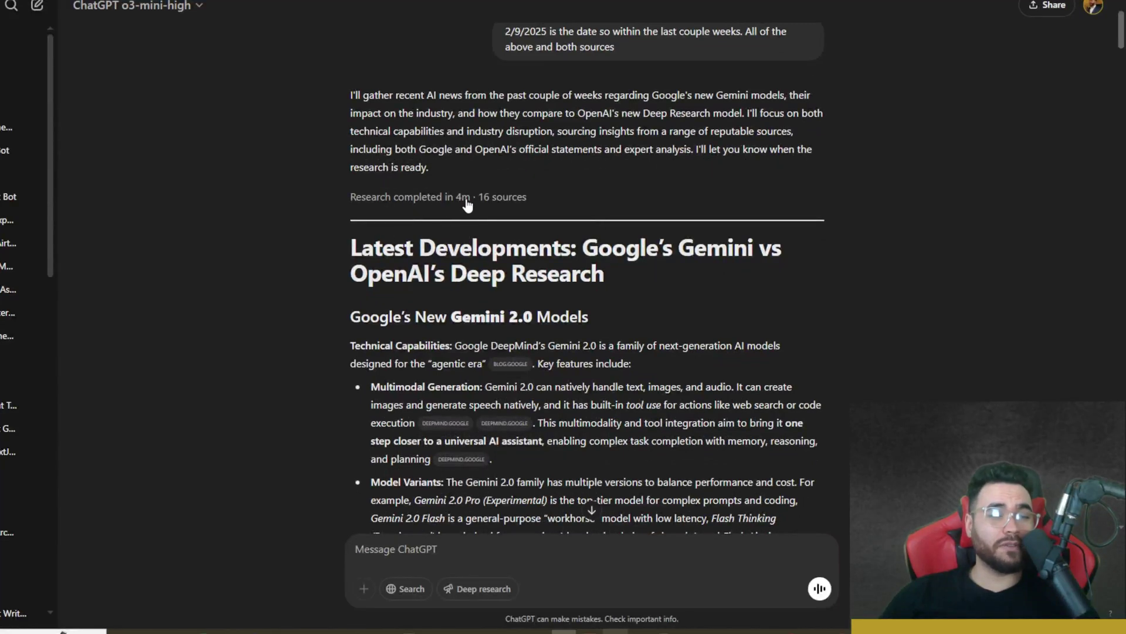
Show and select ChatGPT's source links, then switch the side panel to the Activity log
click(503, 199)
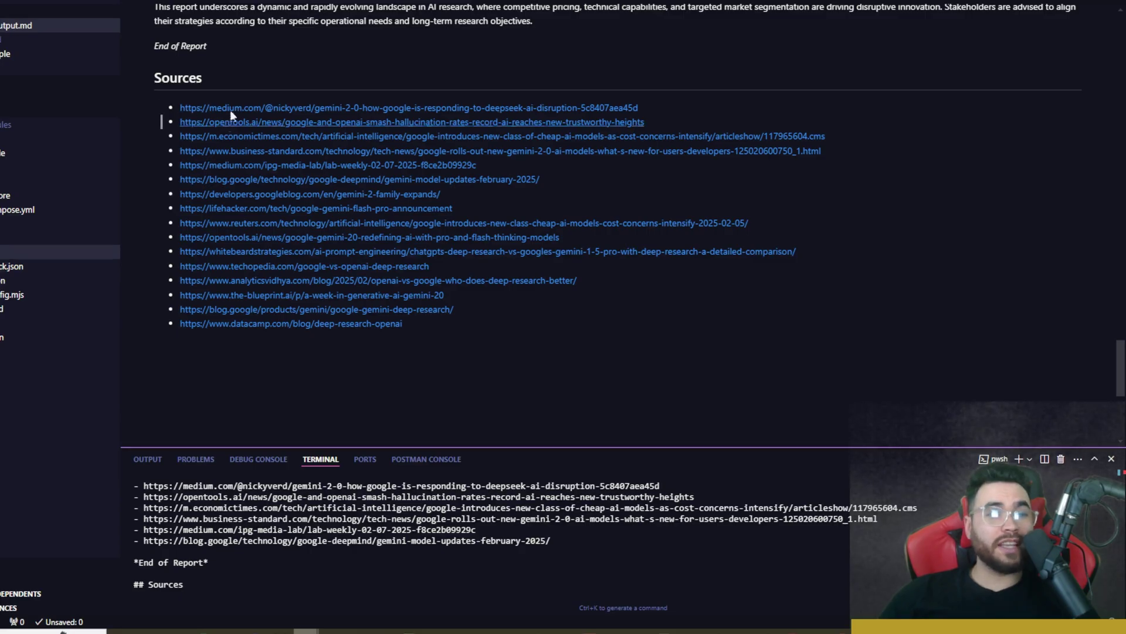
drag(200, 108, 605, 340)
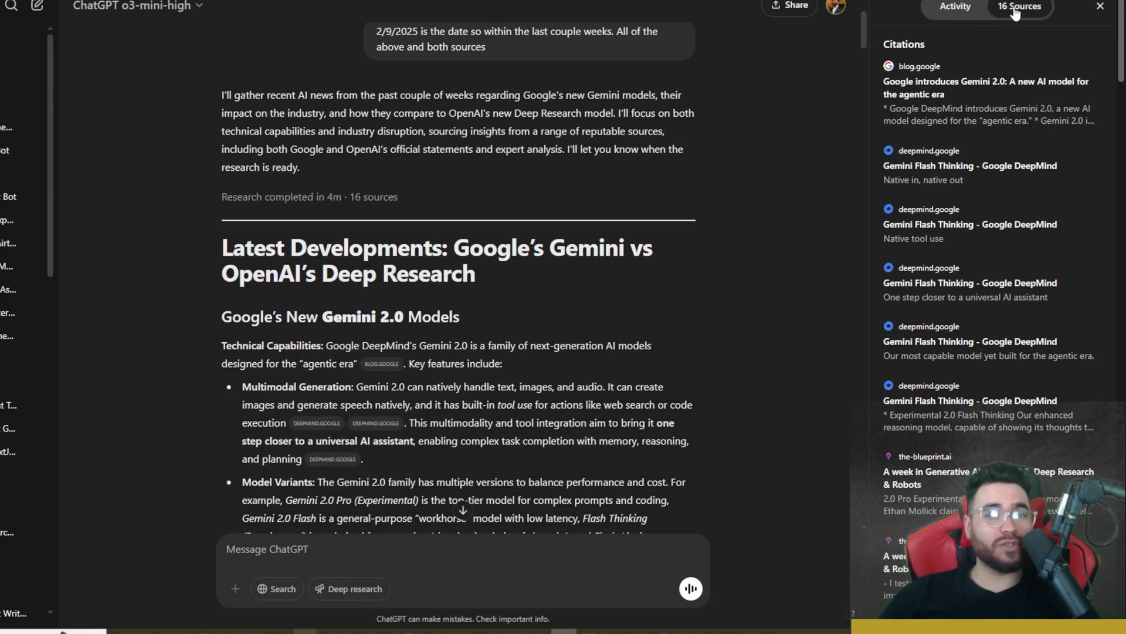
click(971, 7)
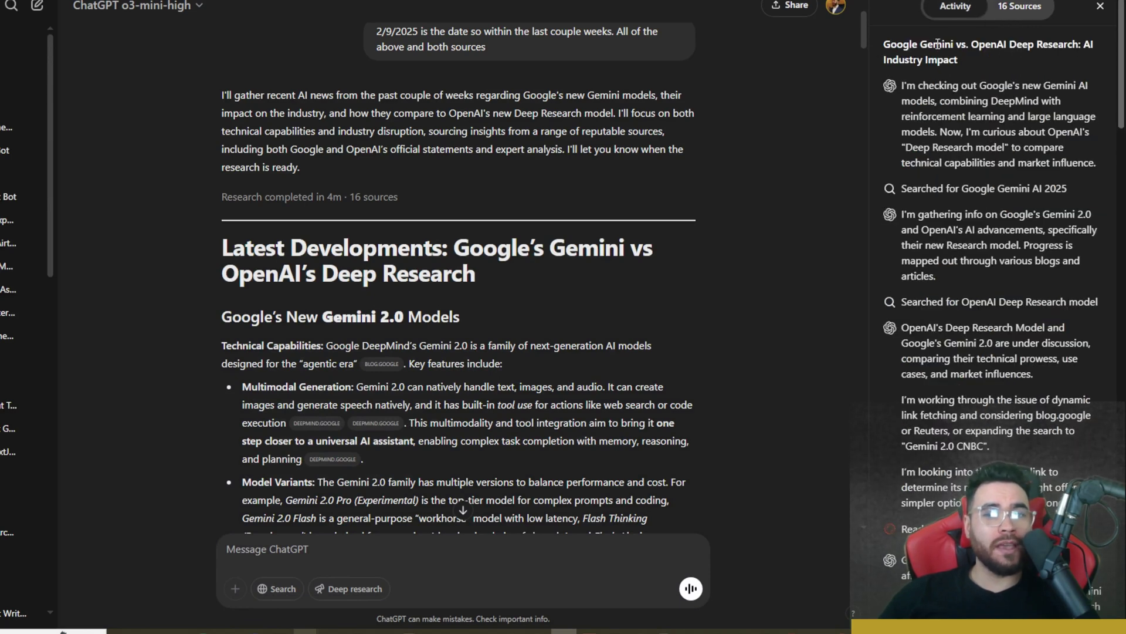
drag(898, 45, 1019, 79)
Scroll through the Activity log's searches and reasoning steps
scroll(880, 89, down, 3)
scroll(996, 137, down, 2)
drag(937, 179, 901, 165)
scroll(903, 165, down, 2)
scroll(927, 164, down, 4)
scroll(895, 183, down, 10)
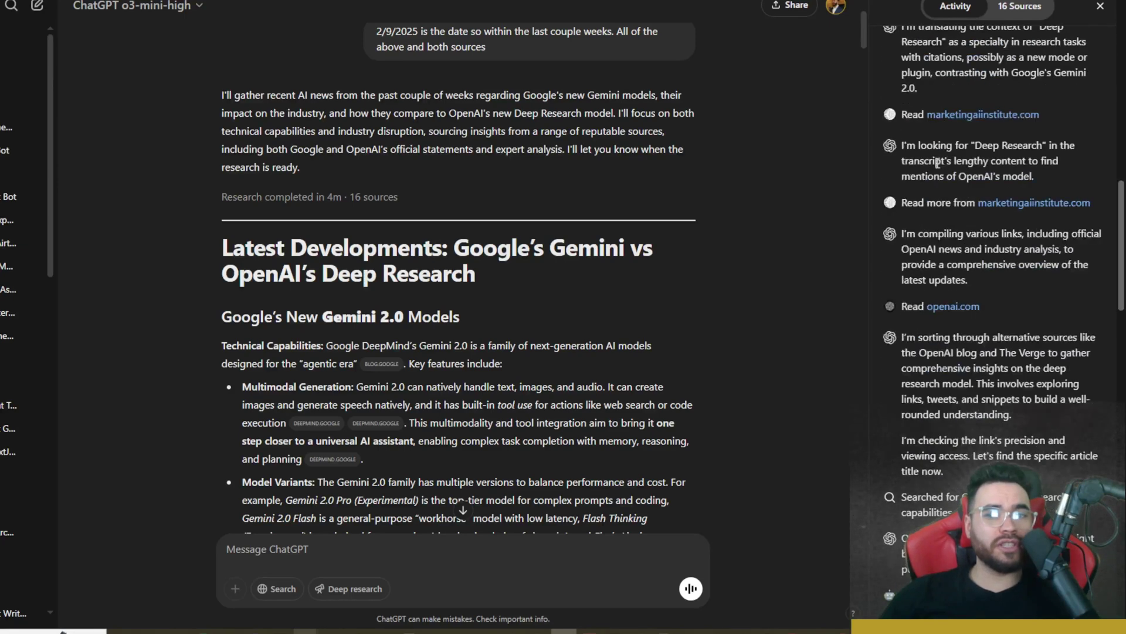
scroll(927, 264, down, 3)
scroll(923, 178, down, 4)
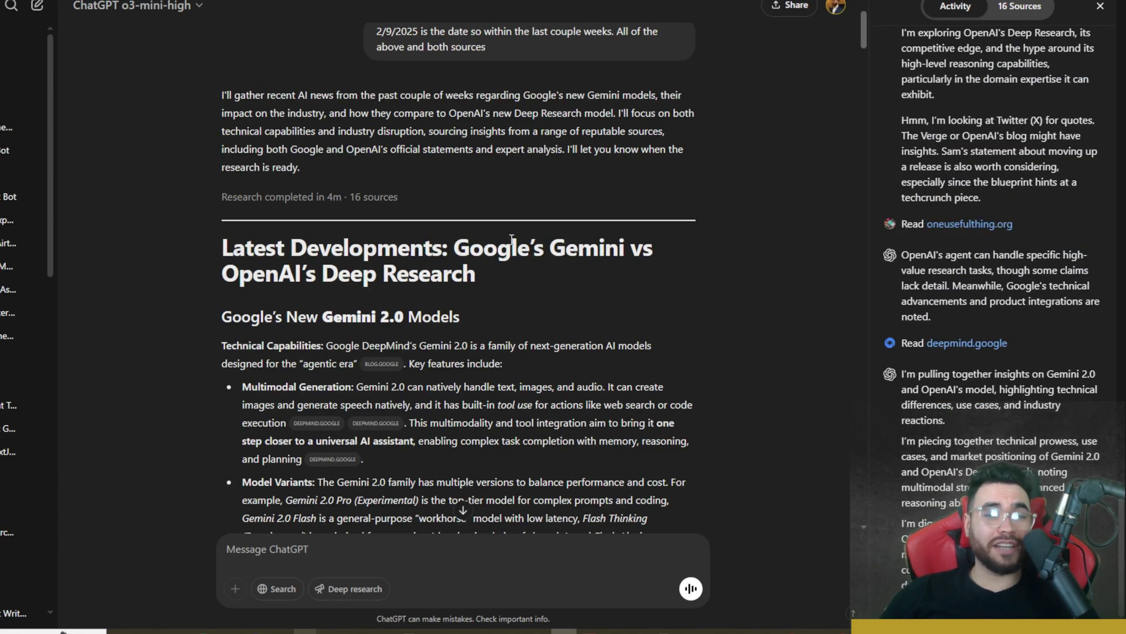
scroll(512, 240, down, 1)
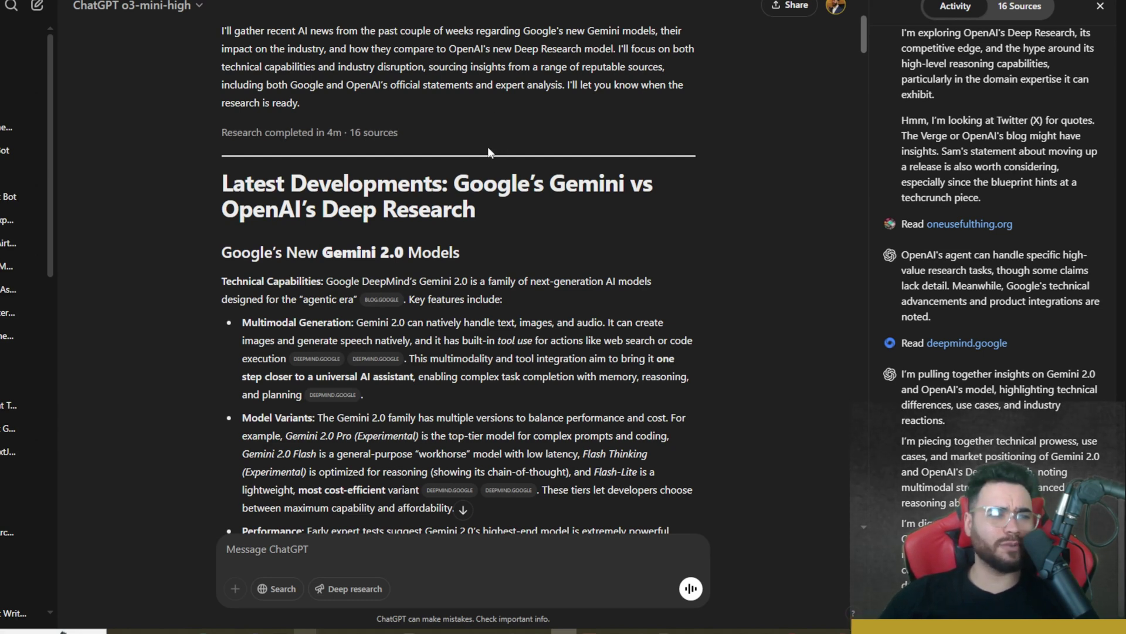
scroll(458, 218, down, 2)
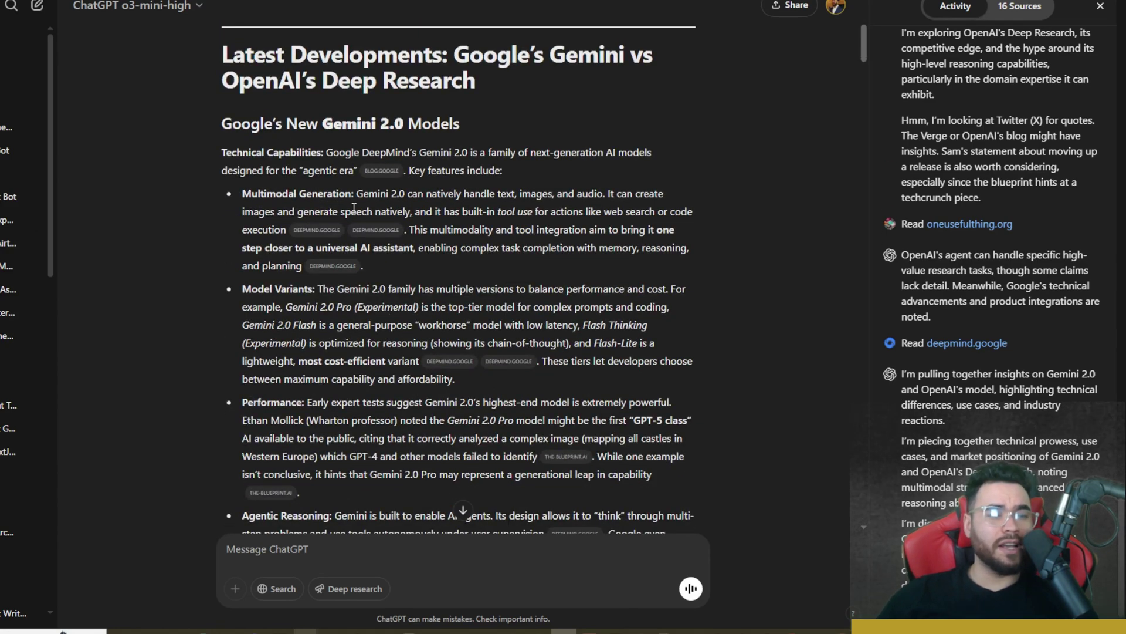
scroll(352, 154, up, 4)
scroll(346, 152, down, 2)
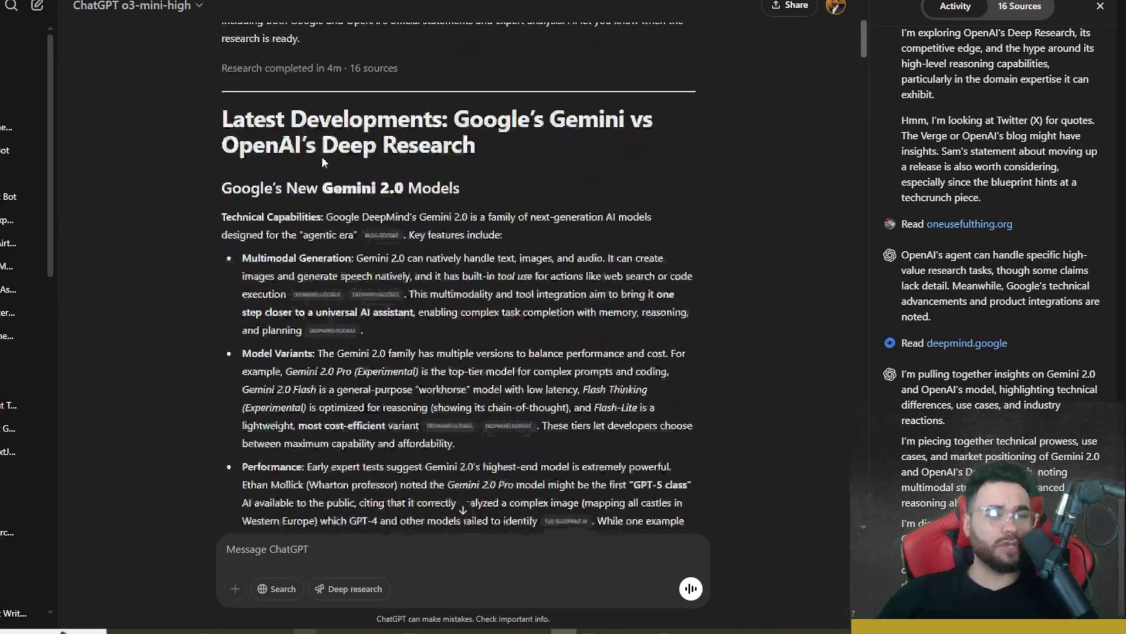
drag(263, 115, 368, 119)
drag(263, 186, 351, 183)
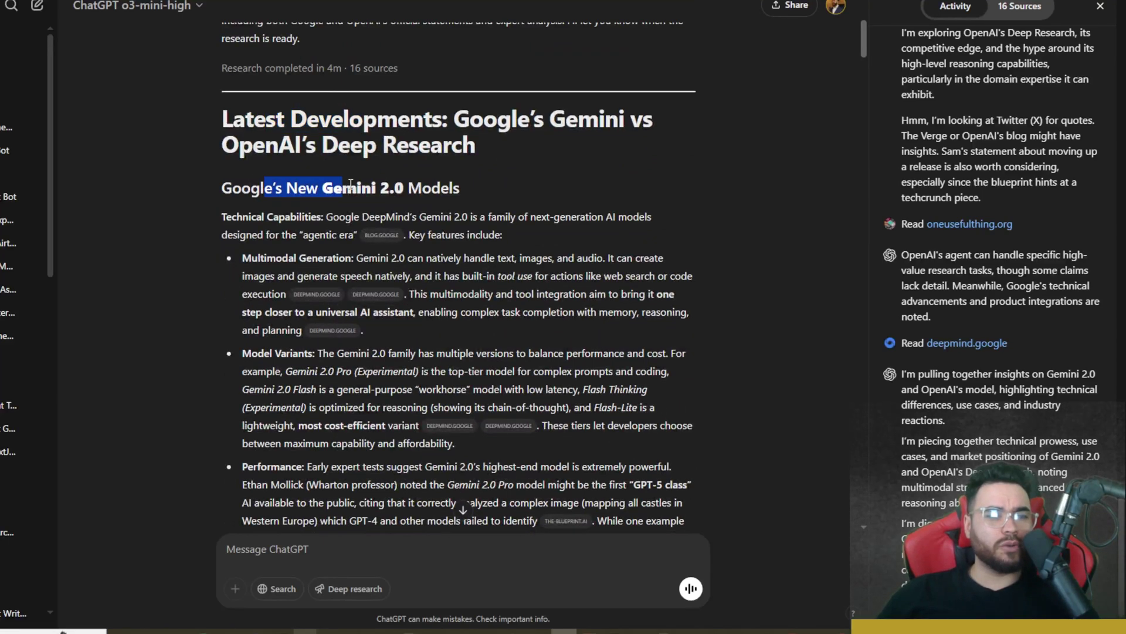
scroll(373, 187, down, 2)
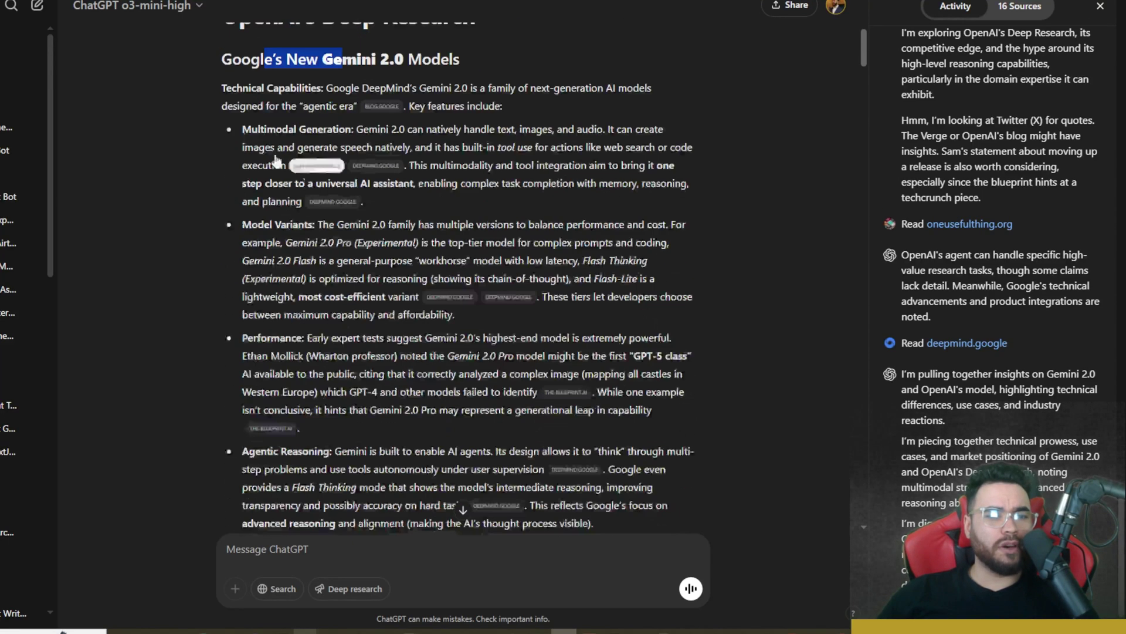
drag(242, 106, 339, 107)
scroll(339, 107, down, 1)
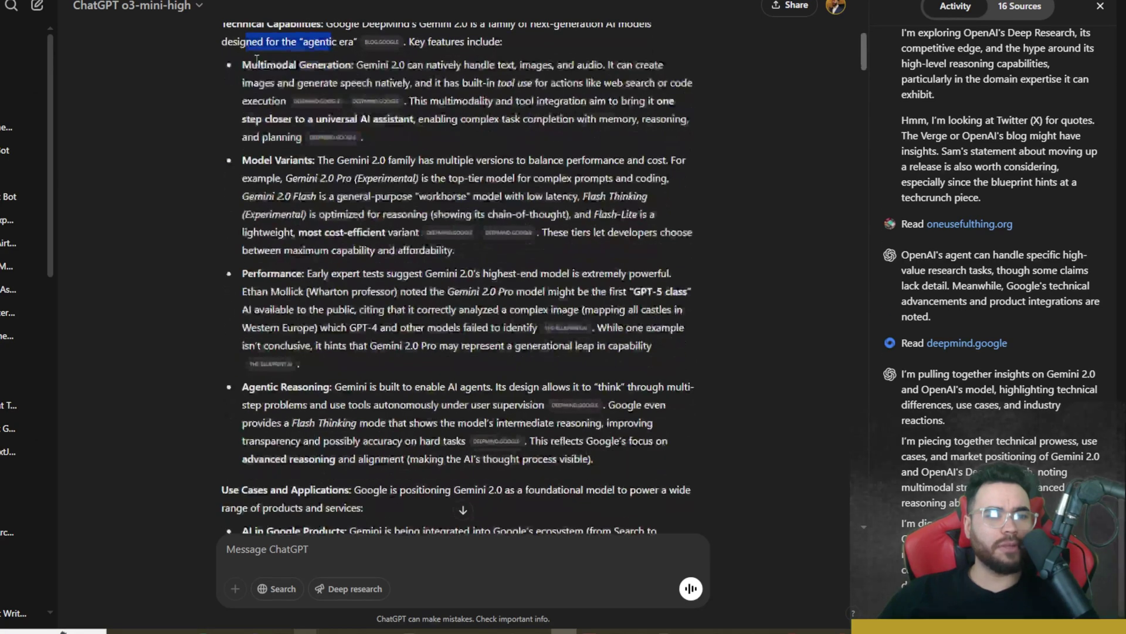
drag(257, 65, 317, 66)
drag(208, 158, 317, 161)
scroll(243, 182, down, 2)
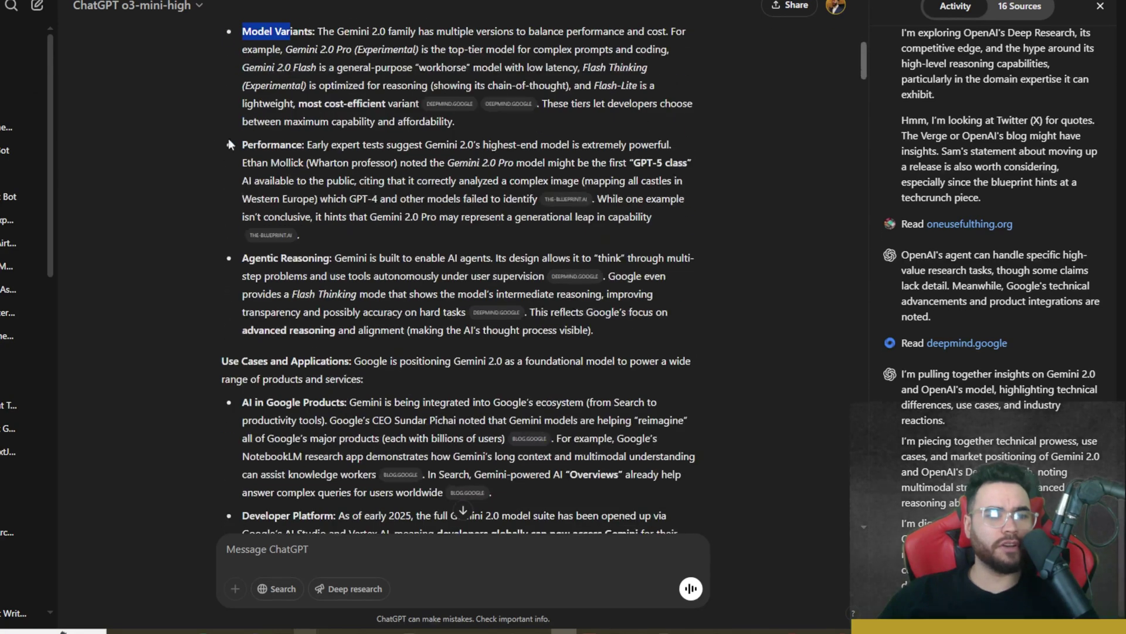
drag(231, 146, 304, 148)
scroll(231, 114, down, 2)
drag(233, 128, 357, 130)
scroll(216, 144, down, 2)
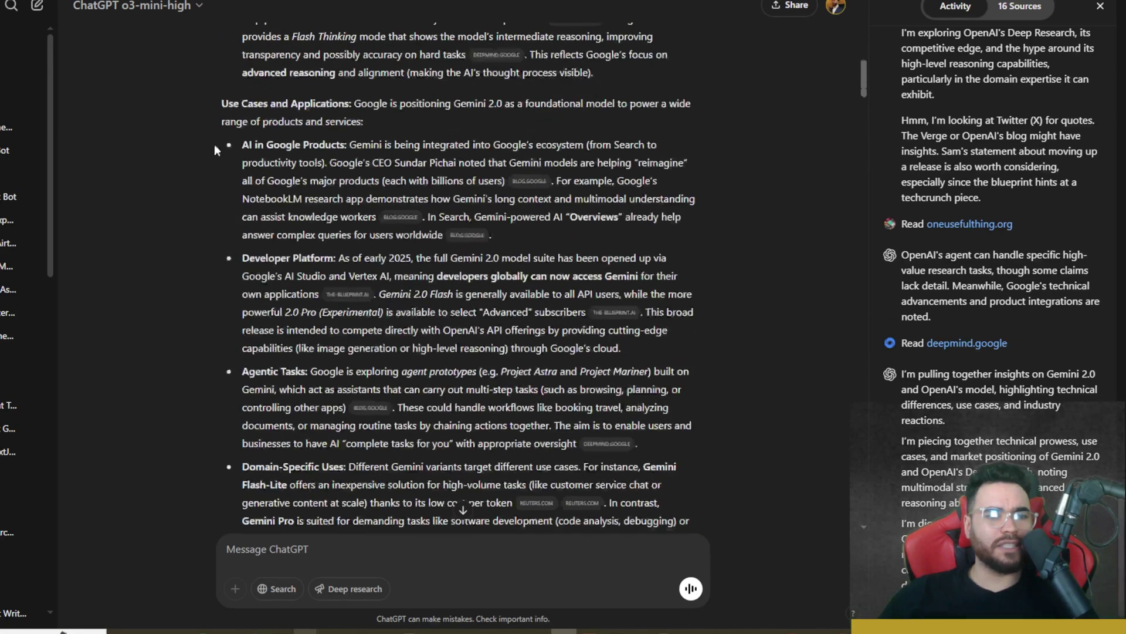
scroll(253, 213, down, 7)
drag(235, 175, 393, 177)
scroll(297, 207, down, 2)
scroll(296, 206, down, 7)
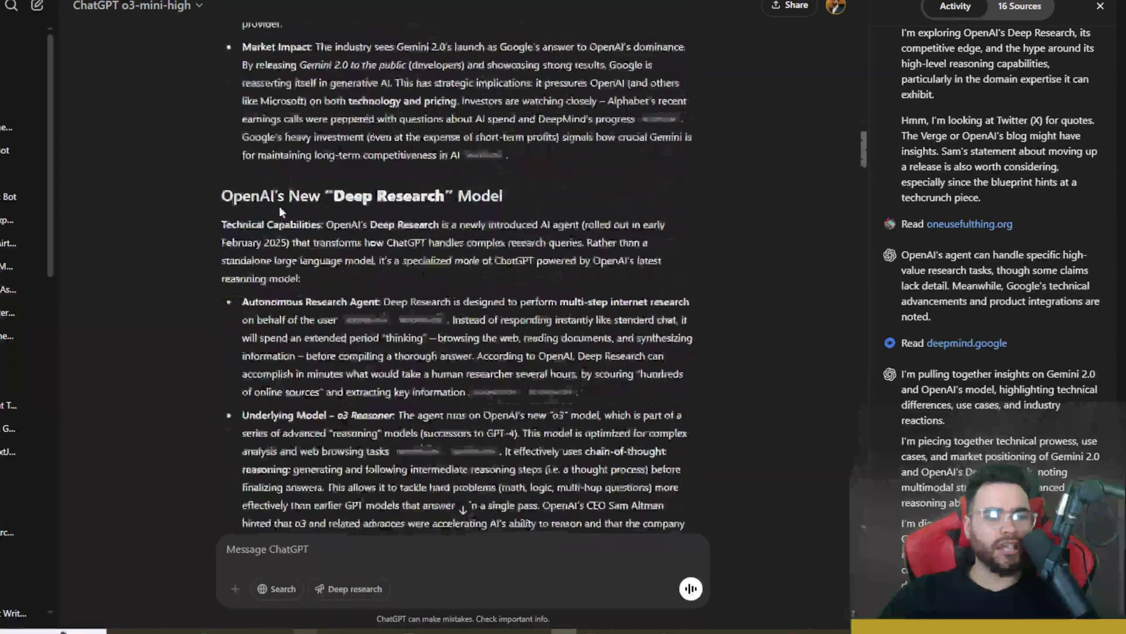
drag(267, 223, 385, 212)
click(385, 212)
scroll(385, 212, down, 1)
drag(242, 229, 337, 246)
scroll(337, 246, down, 3)
scroll(260, 182, down, 2)
drag(260, 181, 322, 199)
scroll(240, 223, down, 2)
drag(235, 189, 381, 200)
scroll(352, 199, down, 4)
drag(243, 194, 346, 194)
scroll(346, 194, down, 2)
drag(254, 215, 327, 215)
scroll(327, 215, down, 2)
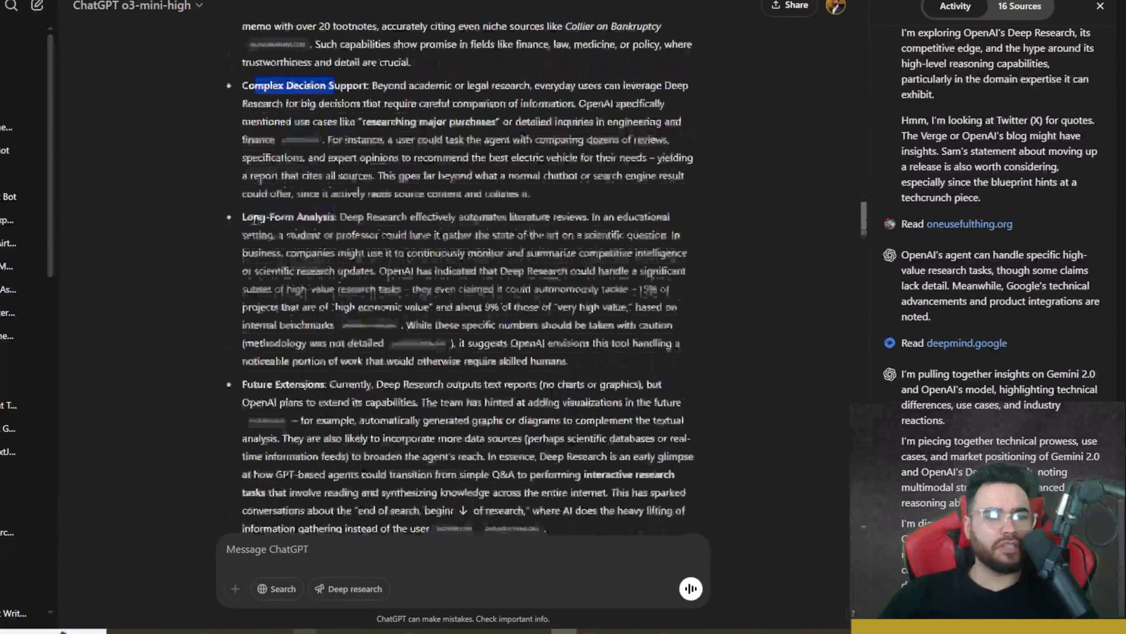
drag(242, 215, 338, 214)
scroll(337, 215, down, 5)
mouse_move(446, 209)
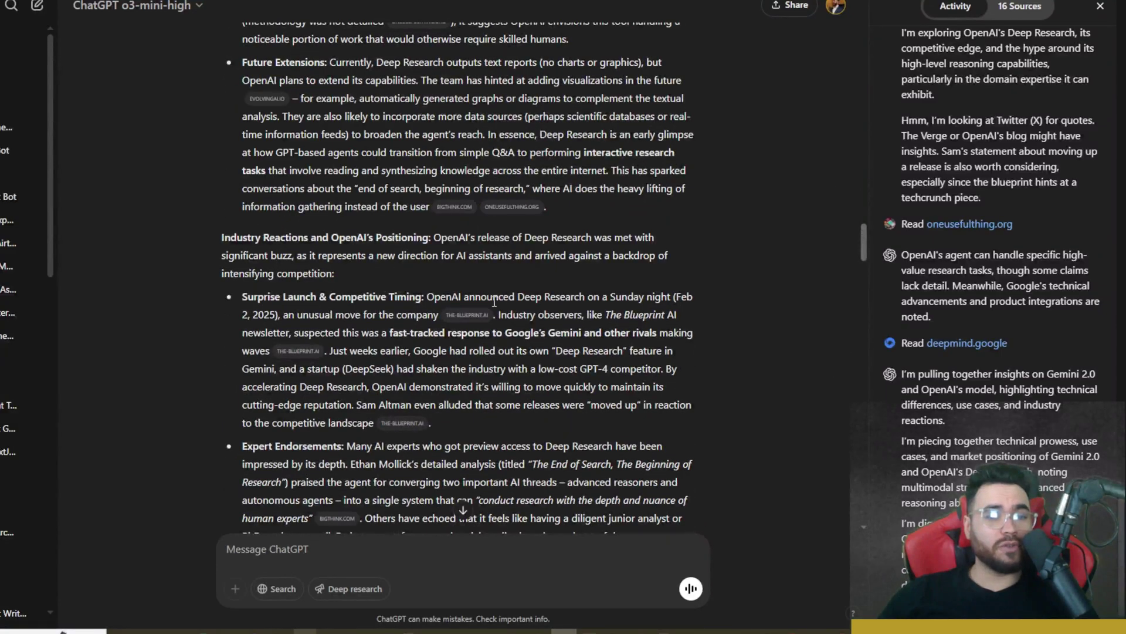
scroll(445, 299, down, 2)
scroll(444, 299, down, 1)
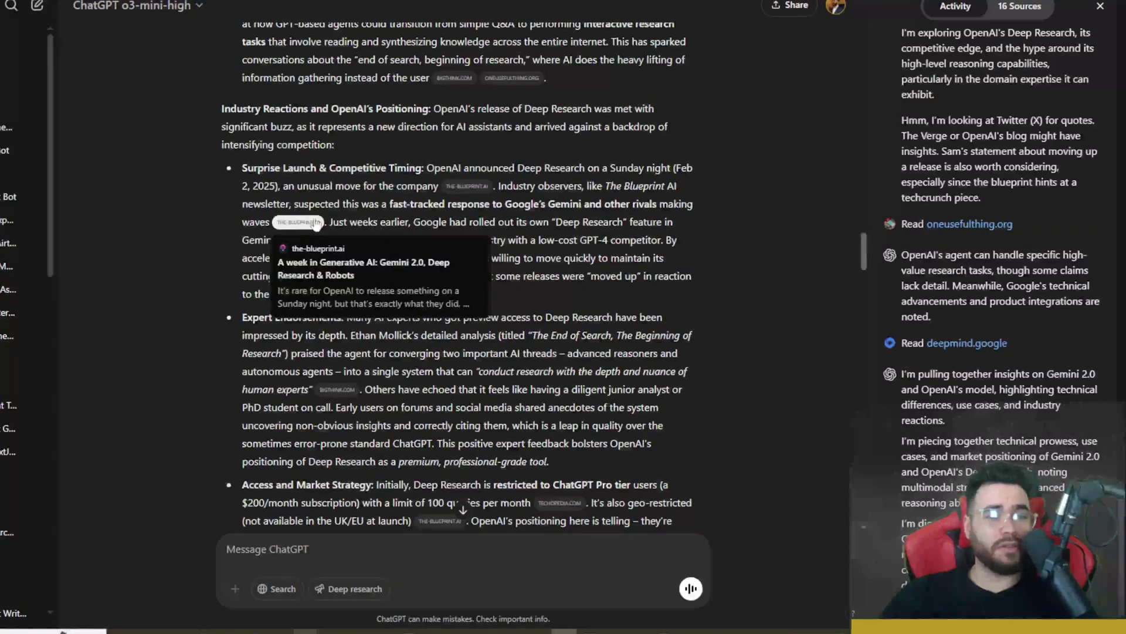
scroll(379, 231, down, 10)
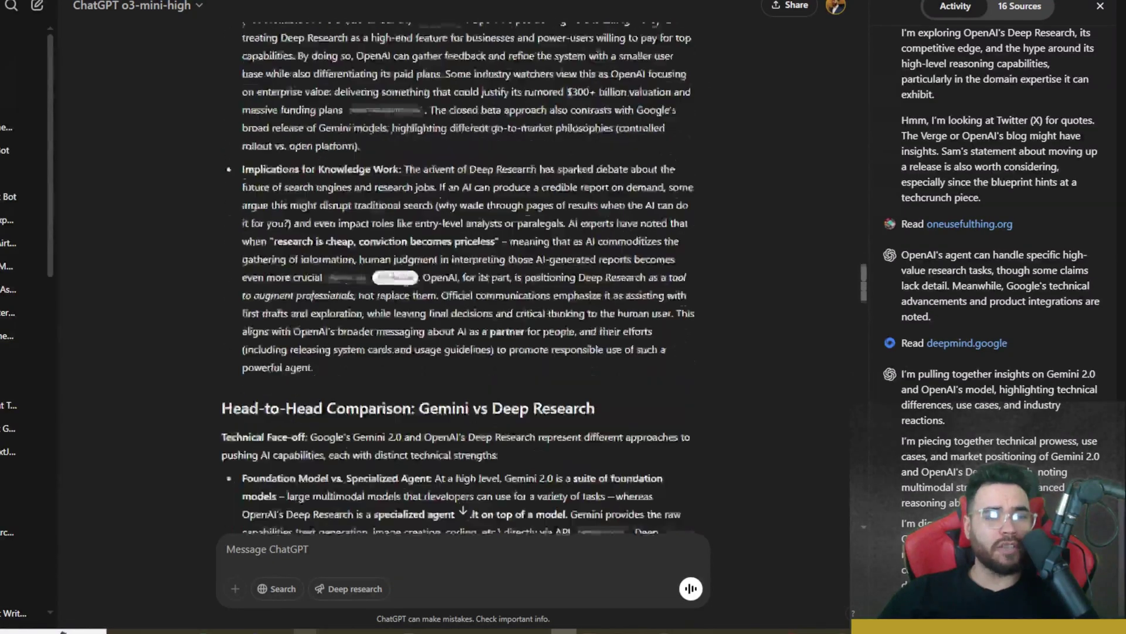
drag(331, 266, 555, 292)
scroll(386, 251, down, 5)
scroll(385, 251, down, 12)
scroll(463, 508, down, 8)
scroll(351, 169, down, 3)
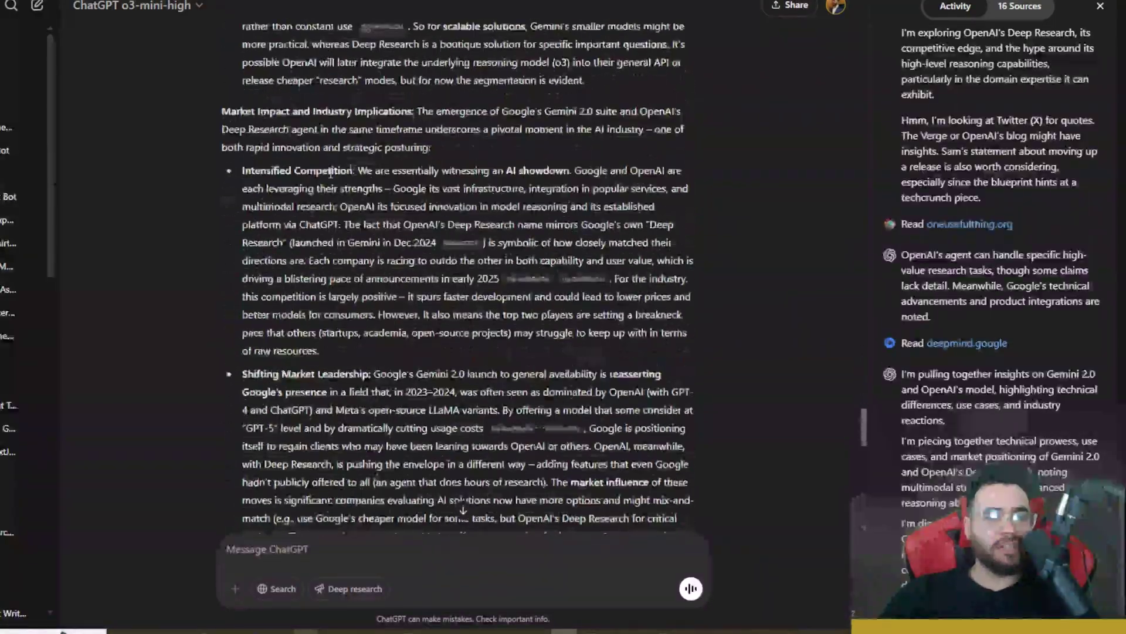
scroll(327, 132, down, 15)
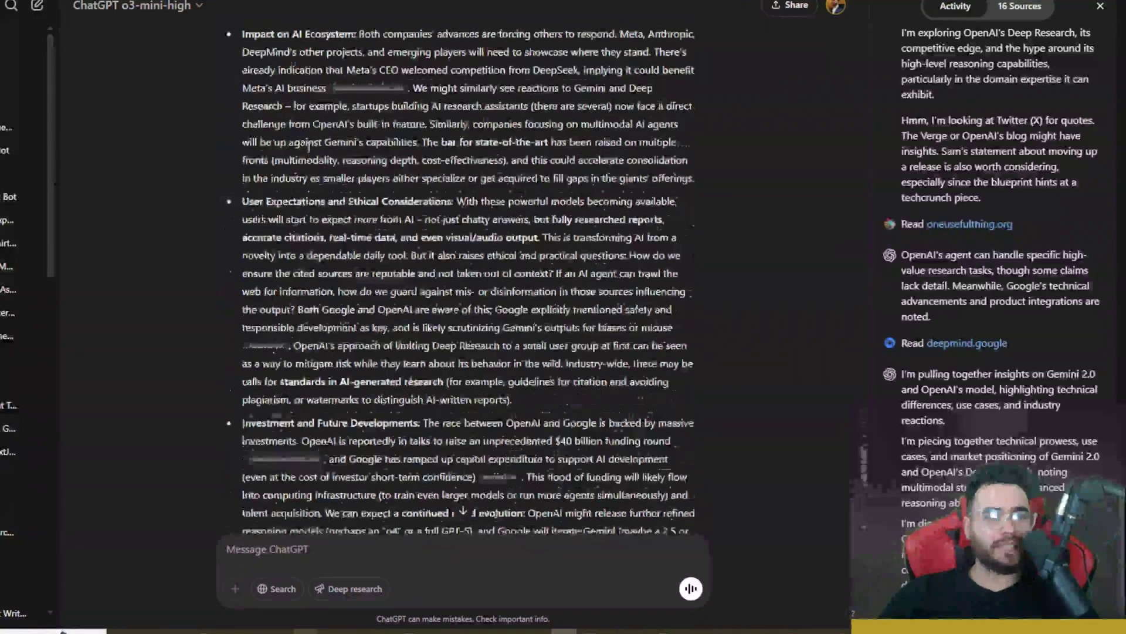
scroll(385, 168, down, 4)
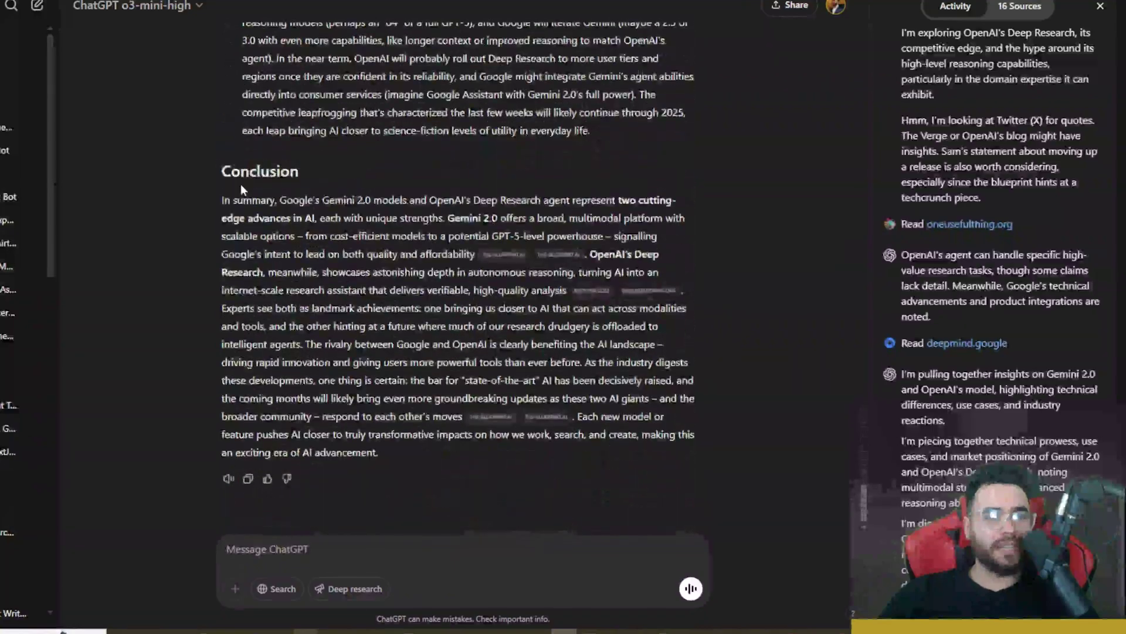
Select the whole ChatGPT report from the conclusion upward, scroll through it, then clear the selection
drag(241, 184, 233, 261)
scroll(352, 320, up, 15)
scroll(271, 329, up, 20)
scroll(255, 238, up, 10)
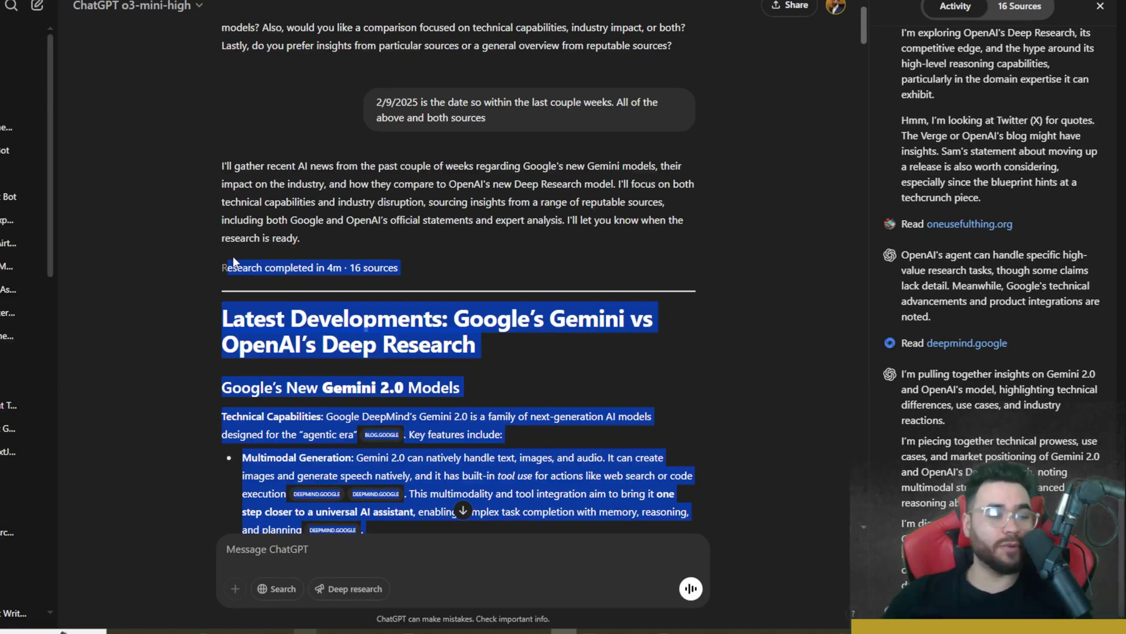
scroll(371, 280, down, 10)
scroll(666, 259, down, 10)
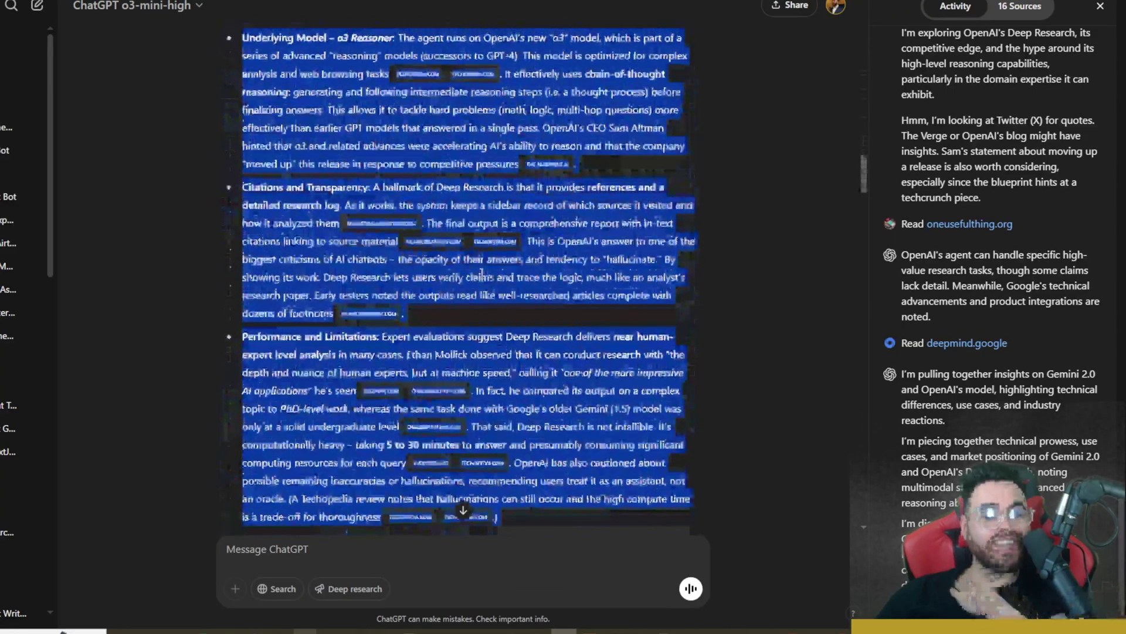
click(666, 259)
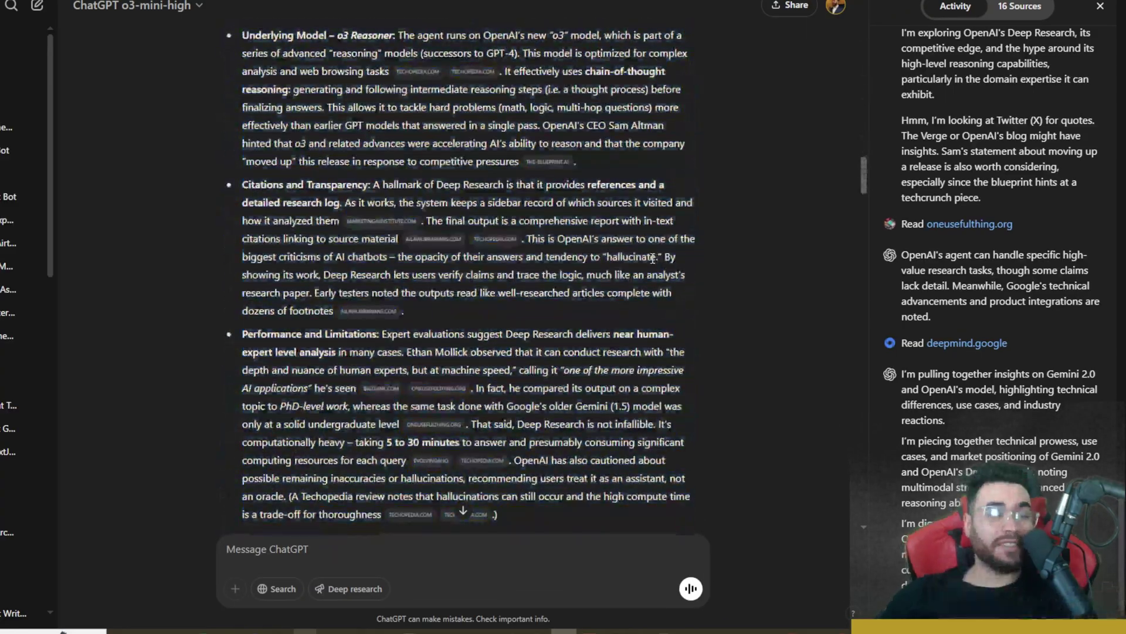
scroll(644, 257, up, 1)
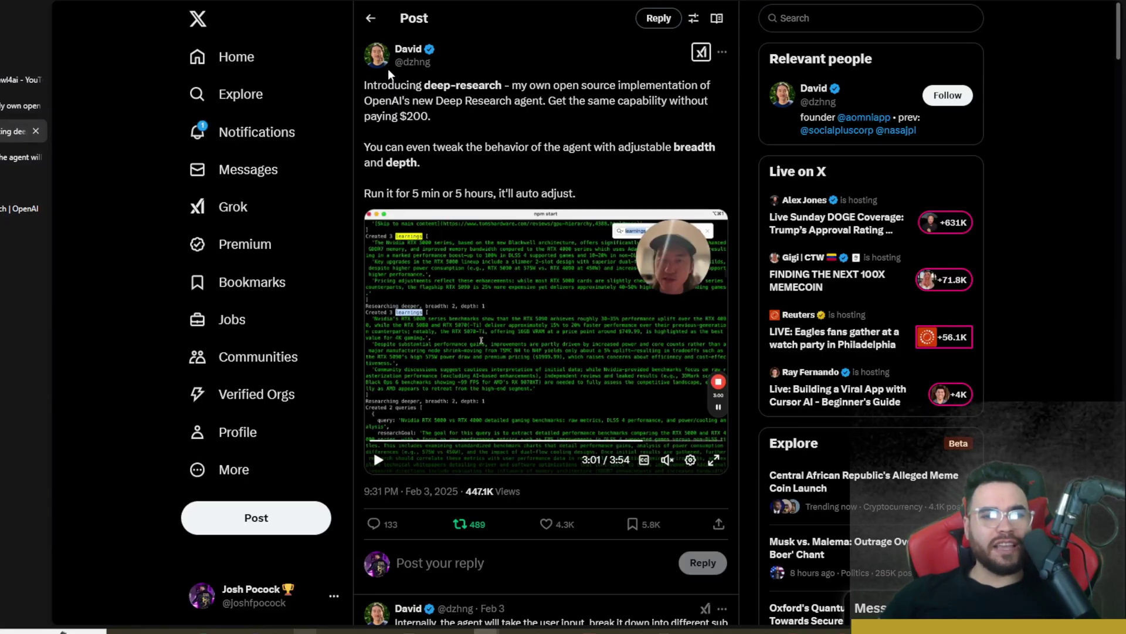
Switch to the deep-research GitHub repository tab and scroll up to the repo's top
click(20, 106)
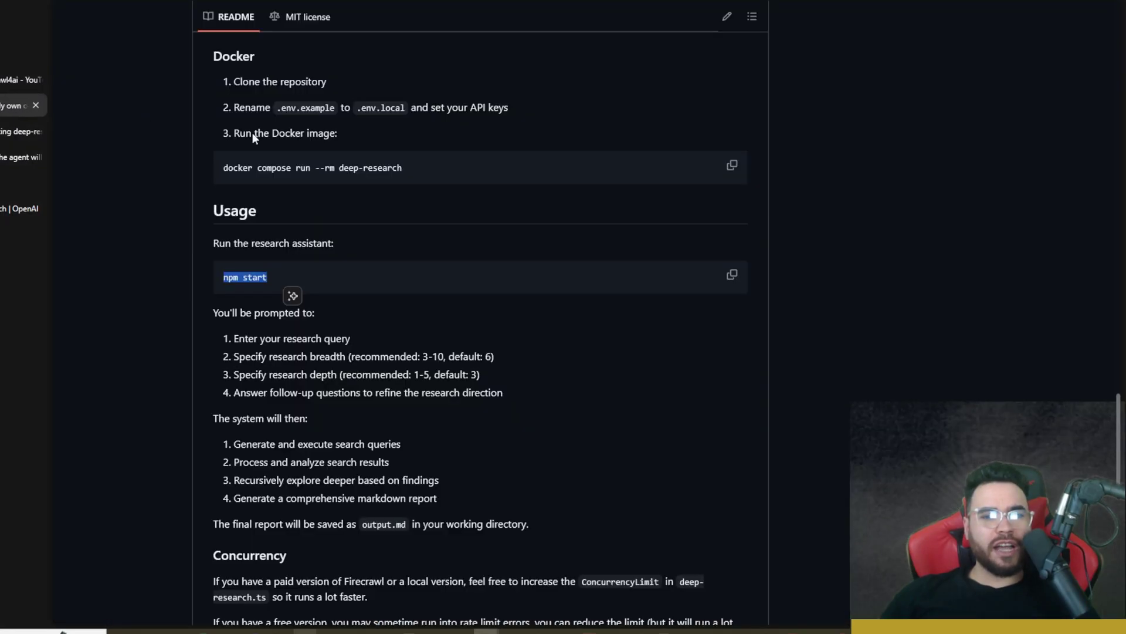
scroll(324, 183, up, 8)
scroll(324, 183, up, 10)
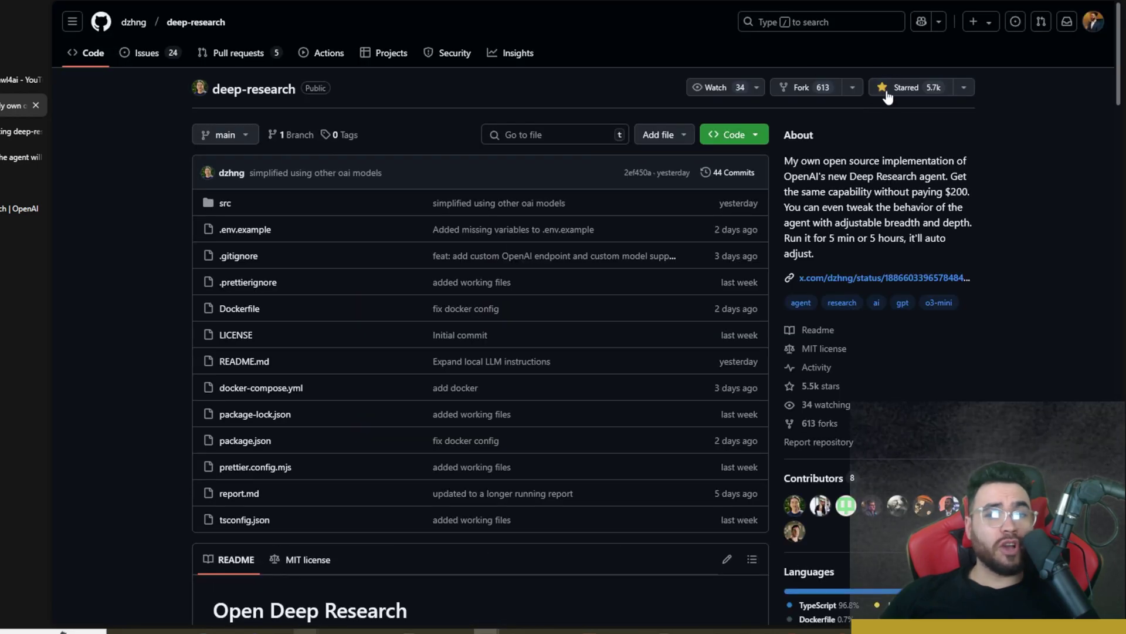